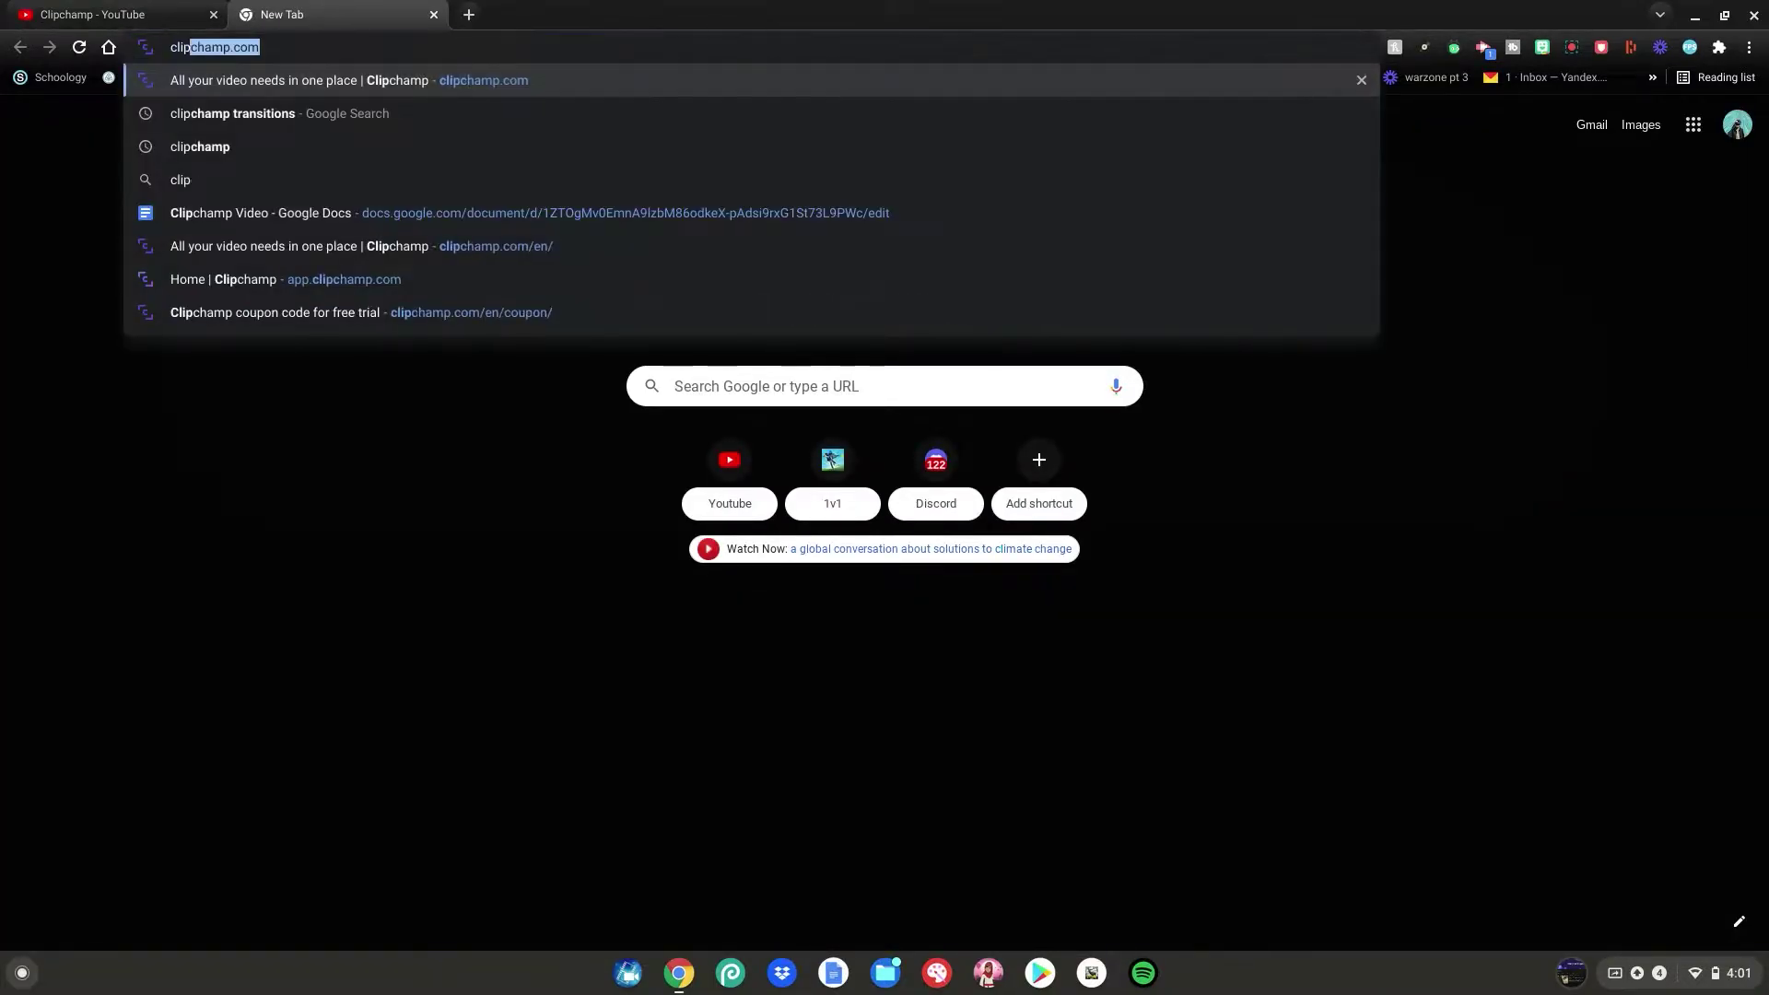
# Go to clipchamp.com and sign up with a Google account.
pyautogui.write('champ.com')
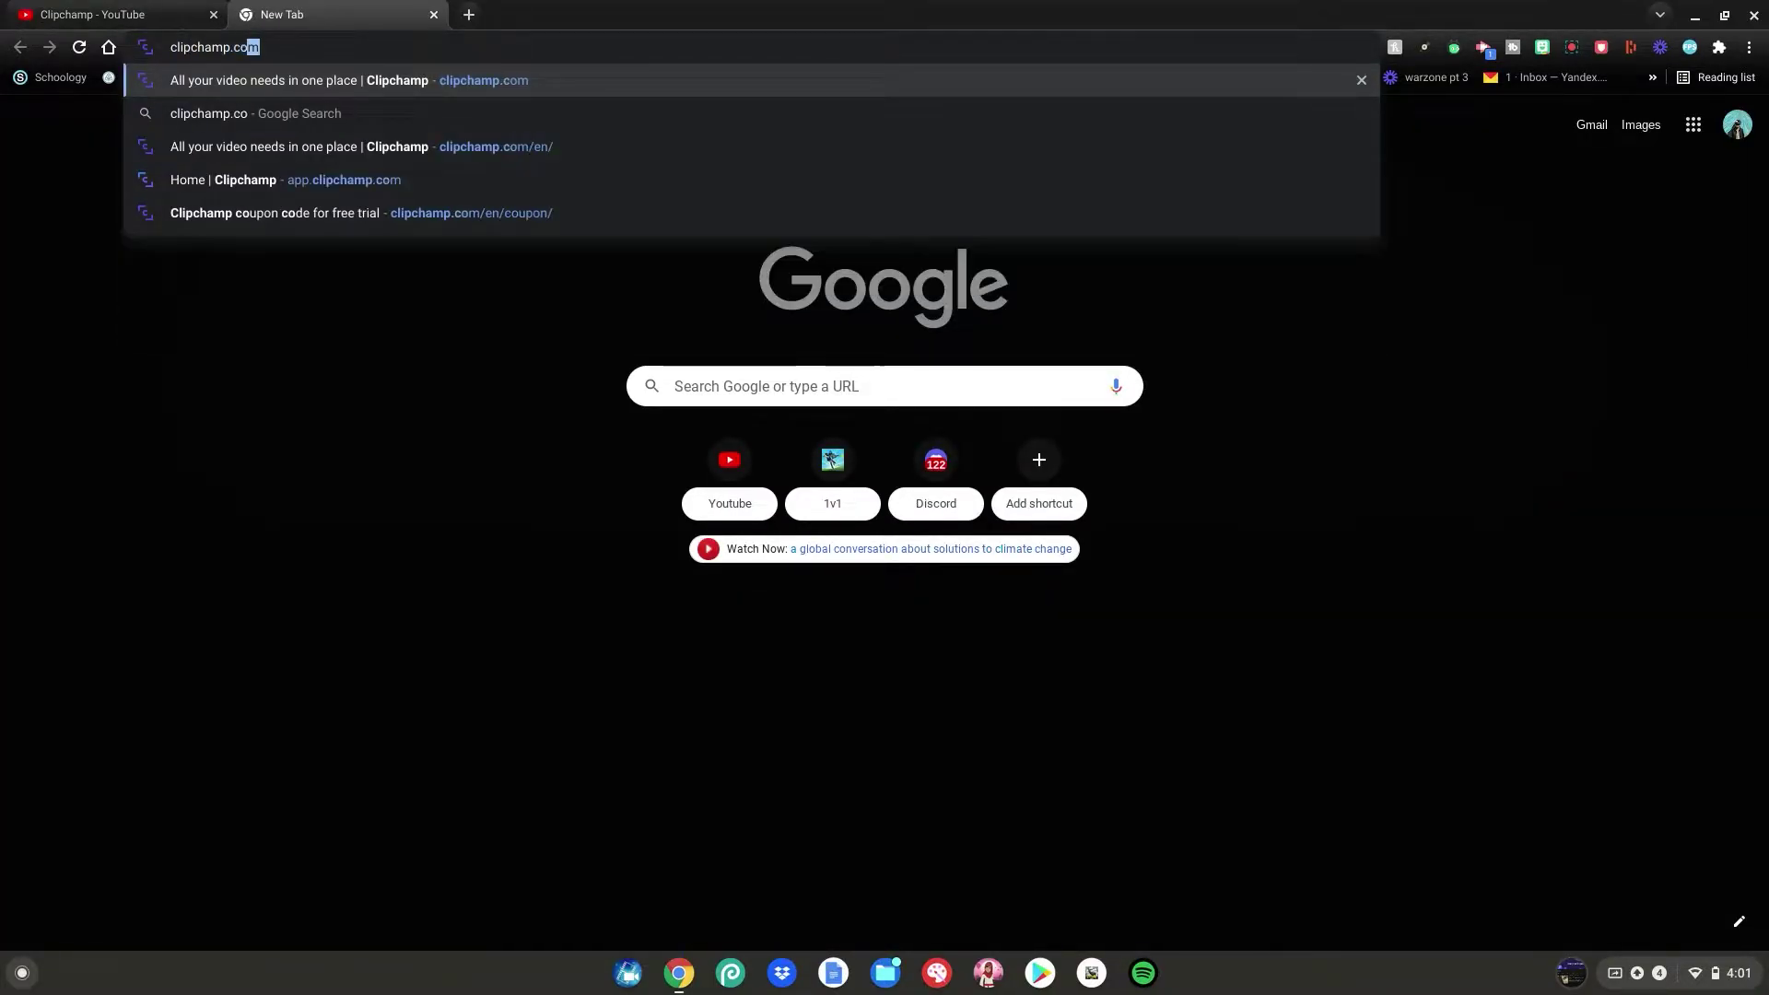
pyautogui.press('Return')
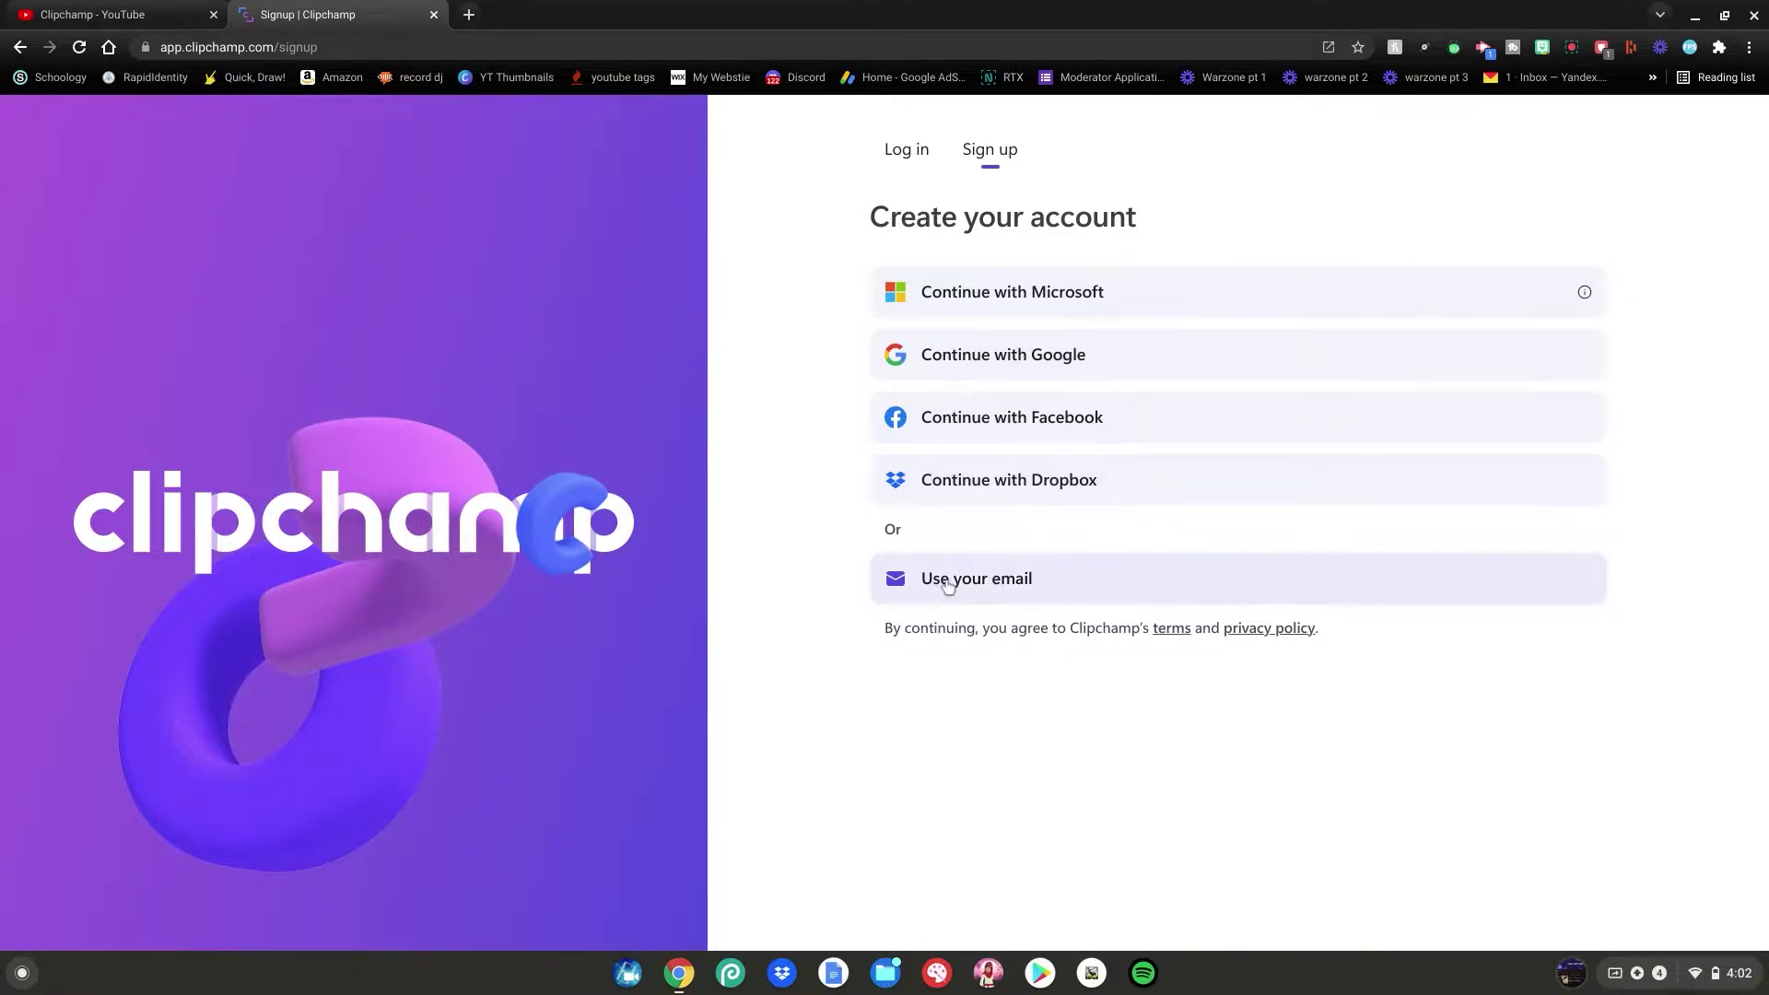
pyautogui.click(899, 357)
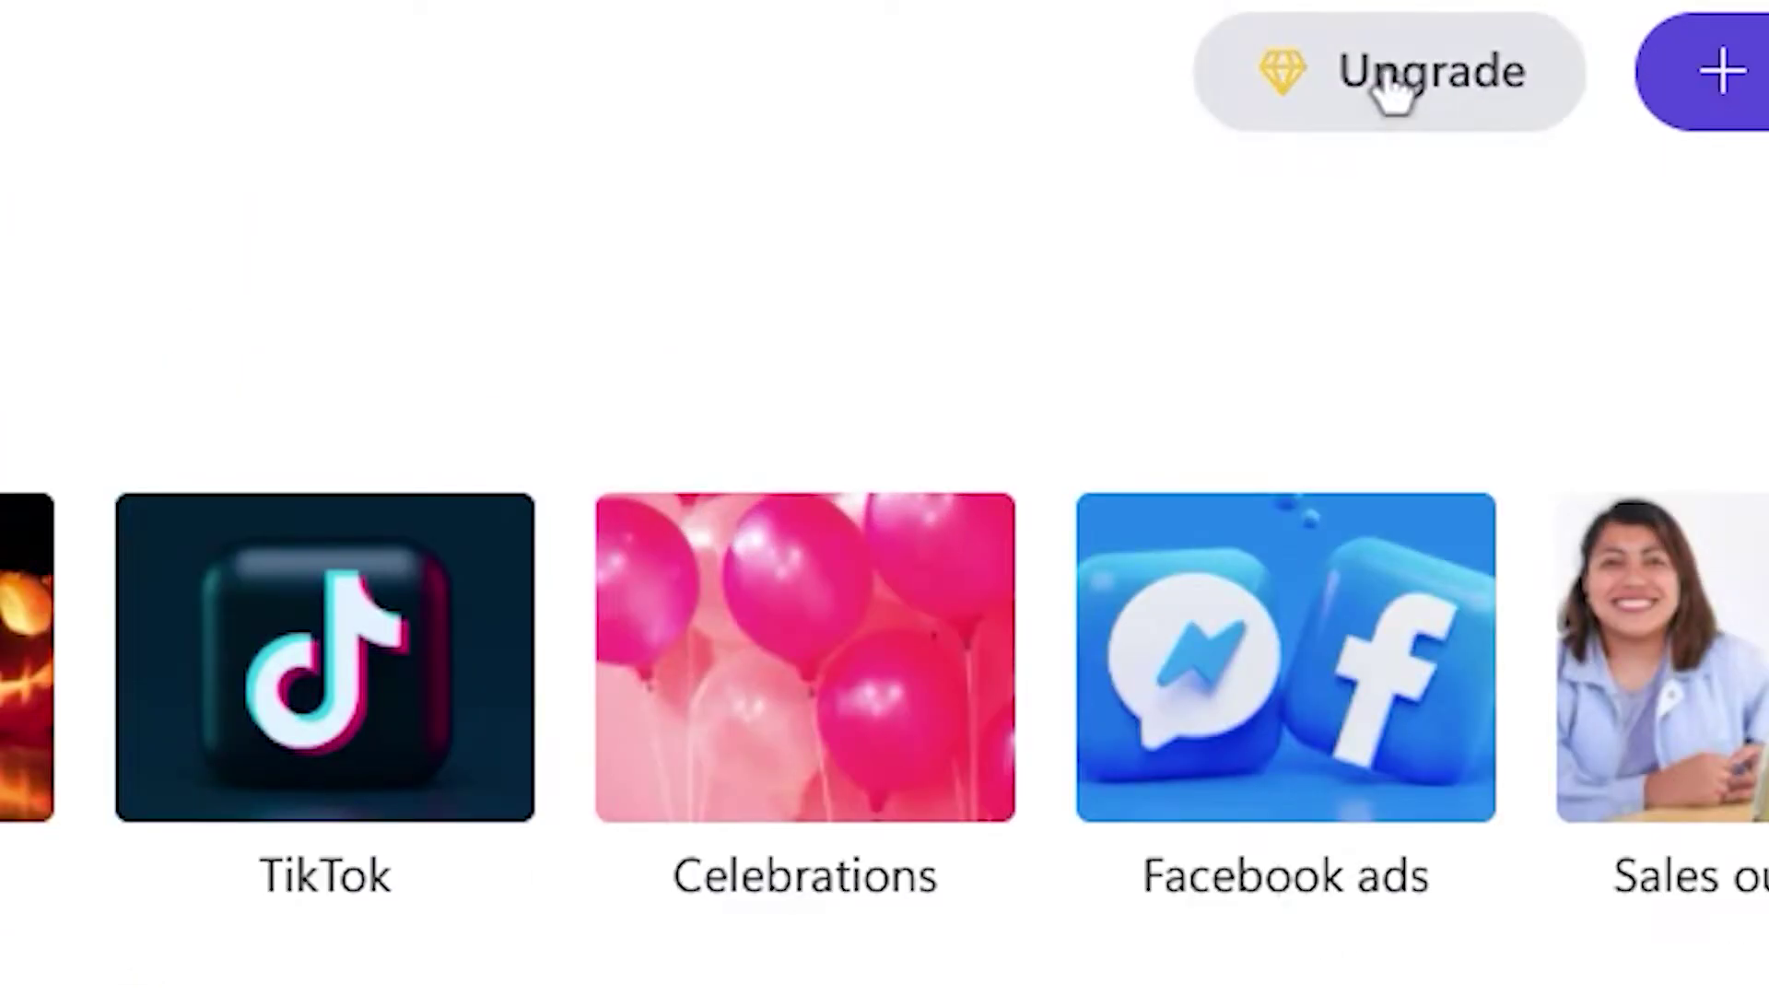
# Buy the Business Platinum plan, applying a coupon code that brings the price to $0.00.
pyautogui.click(1415, 135)
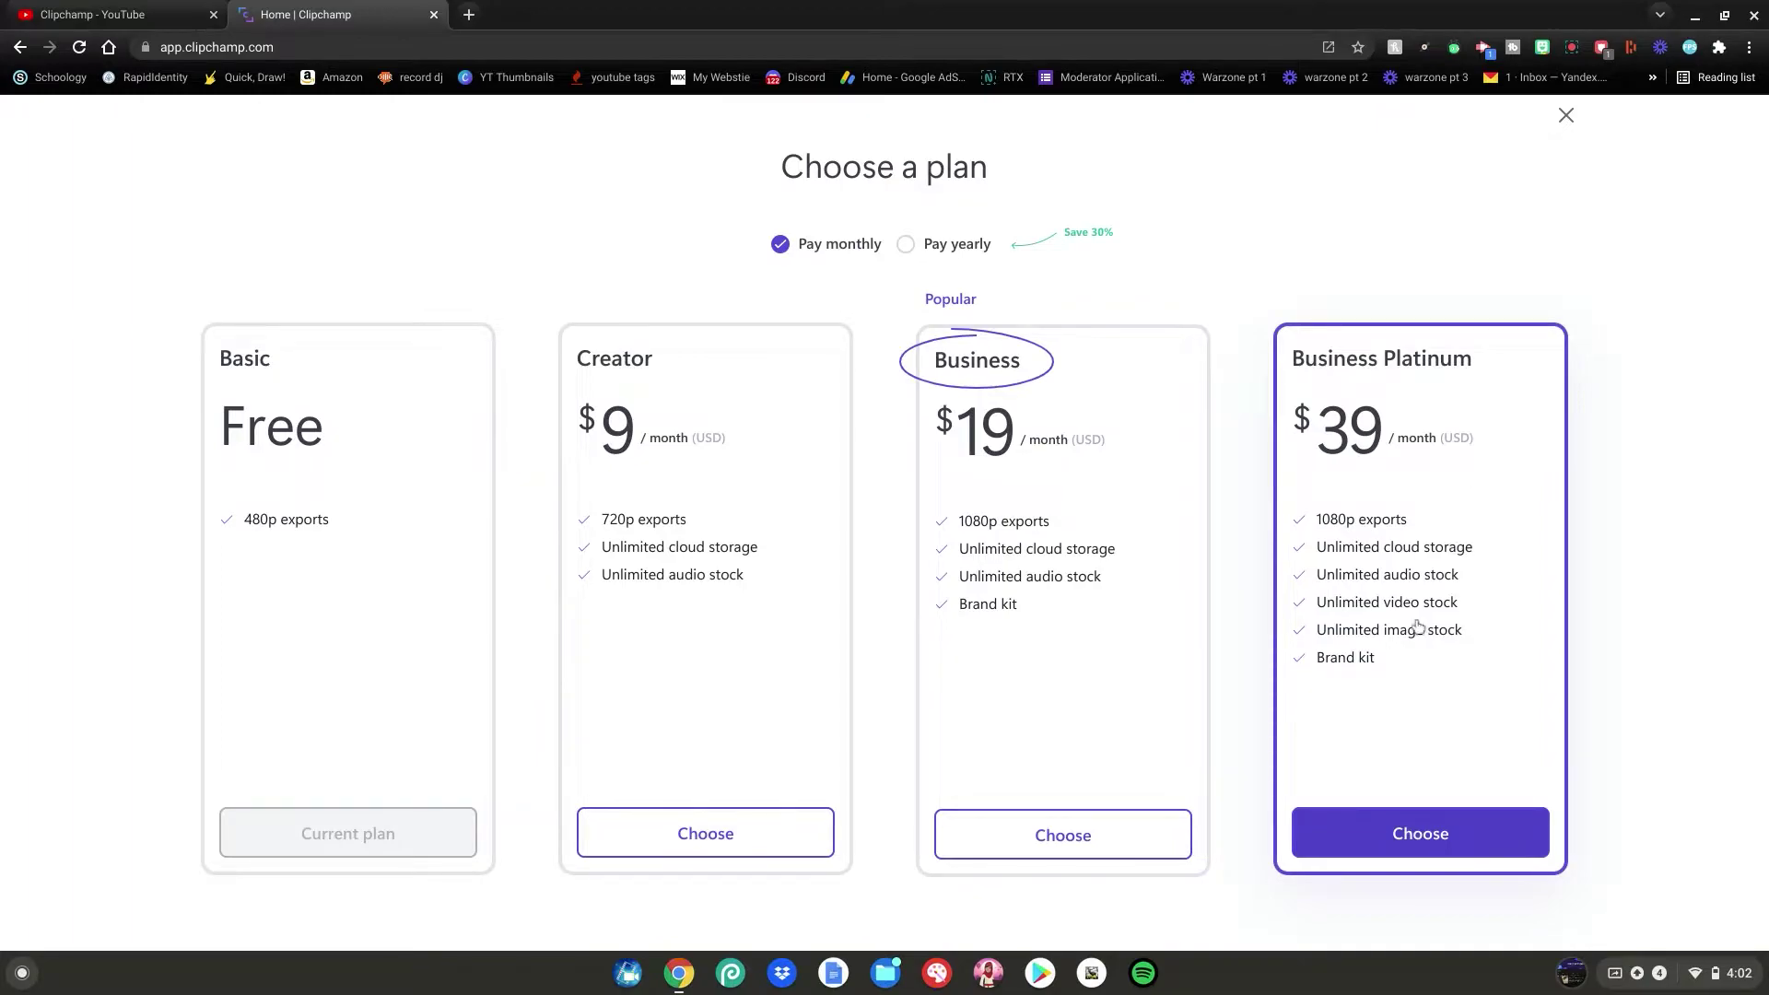
pyautogui.click(1416, 837)
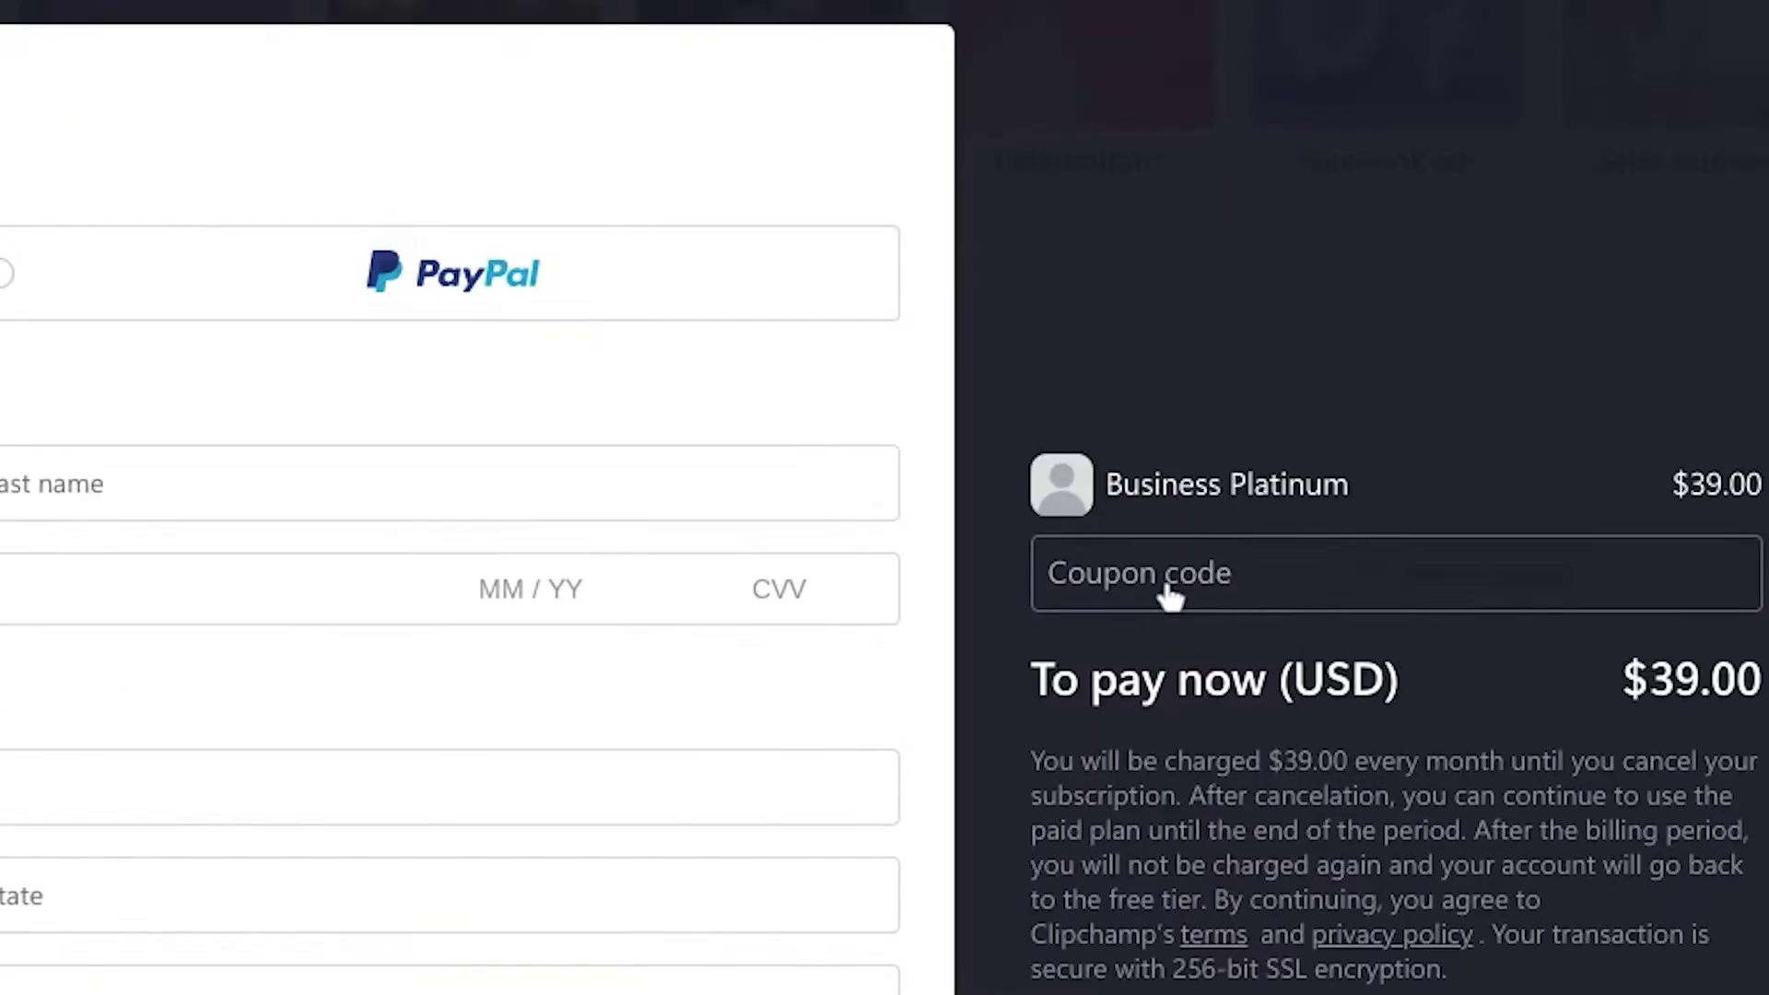
pyautogui.click(1171, 595)
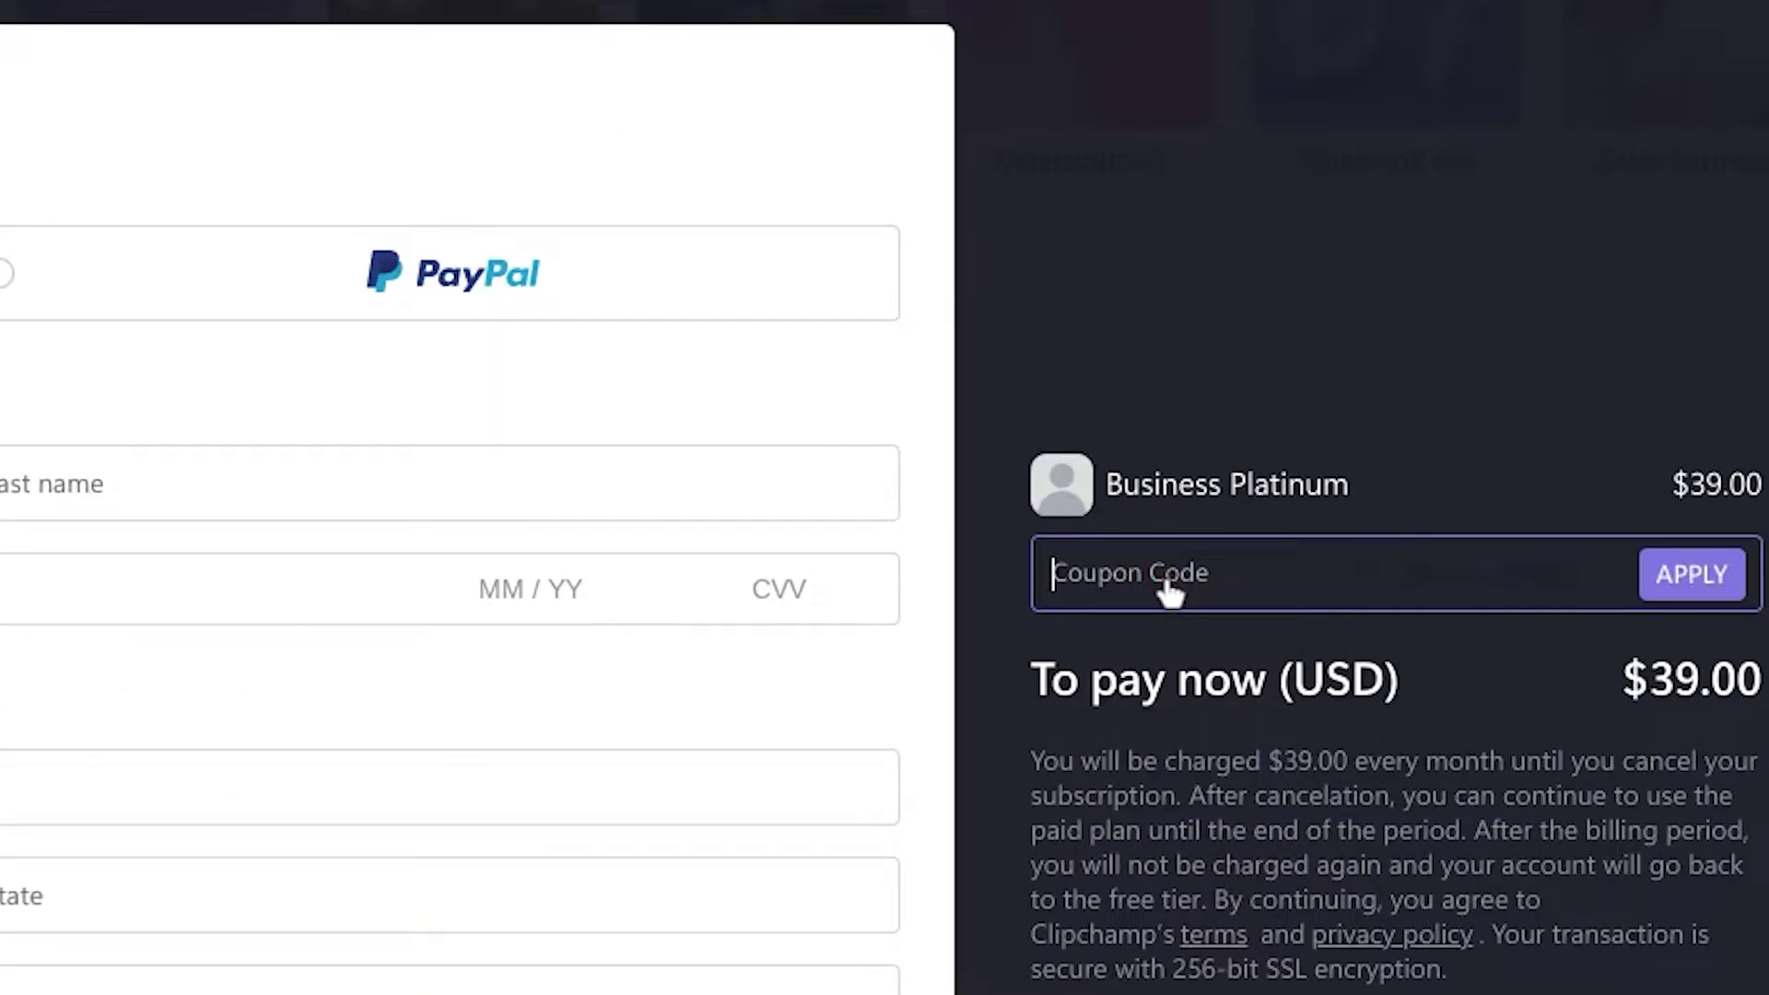
pyautogui.write('Clipchamp')
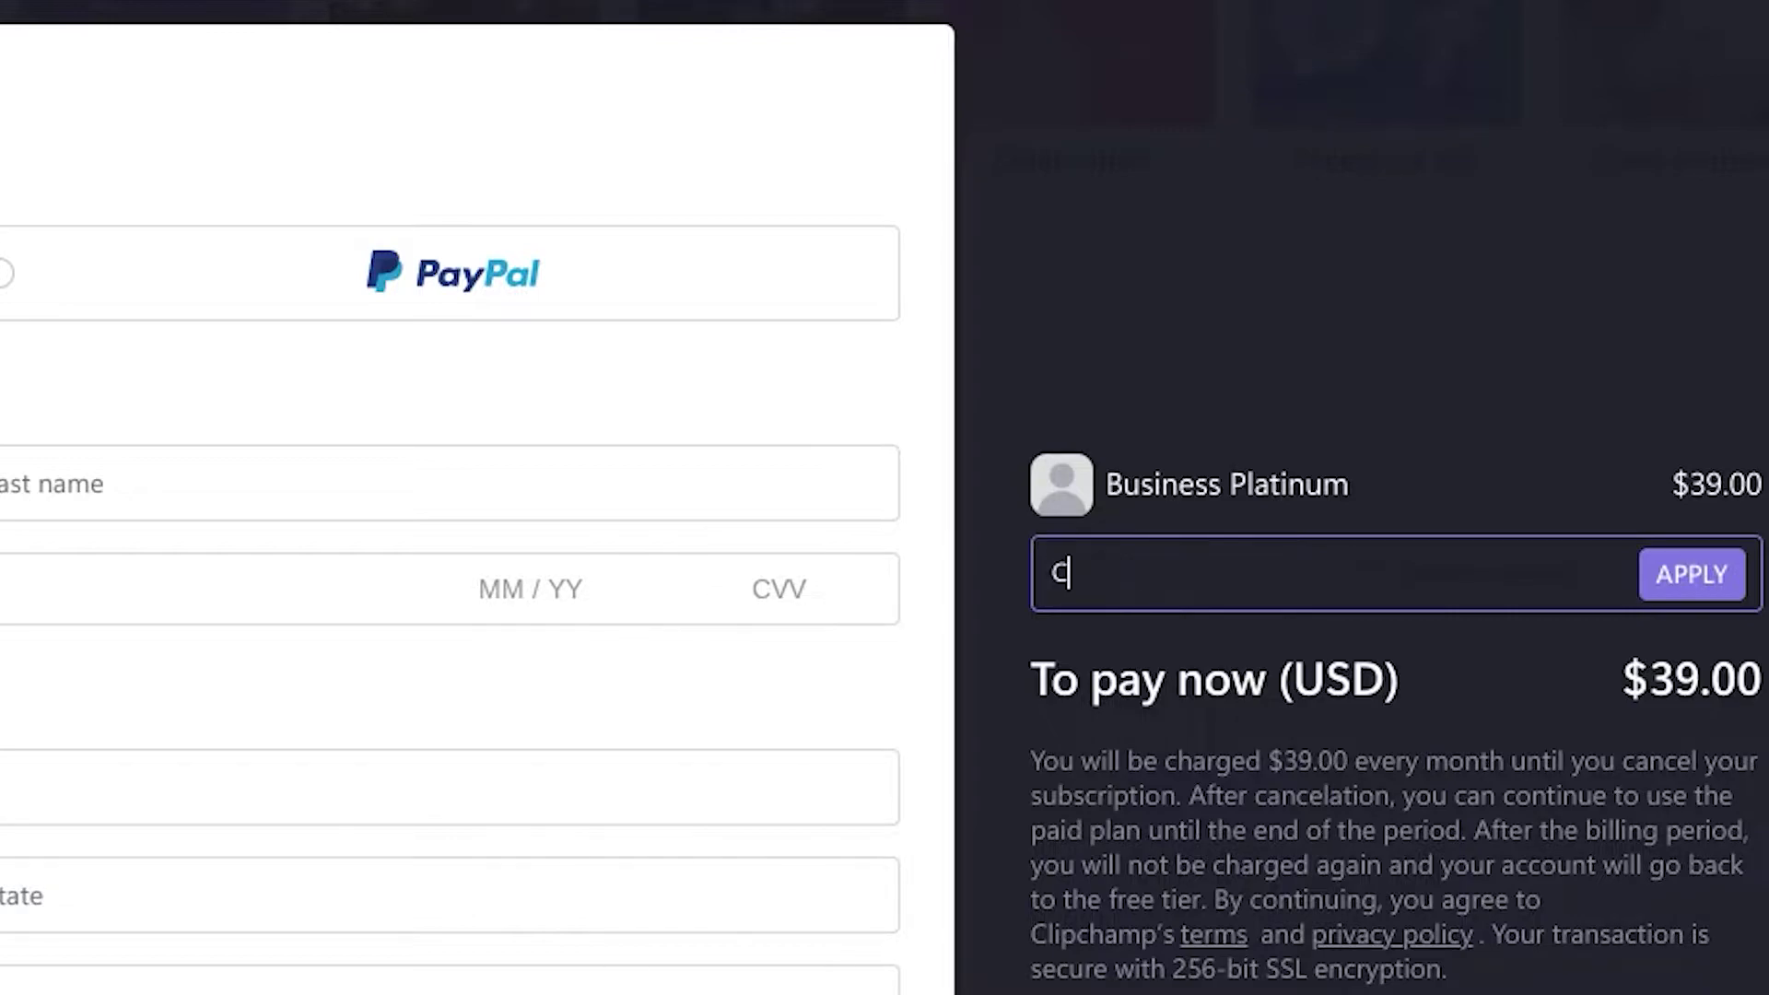
pyautogui.write('irwintech')
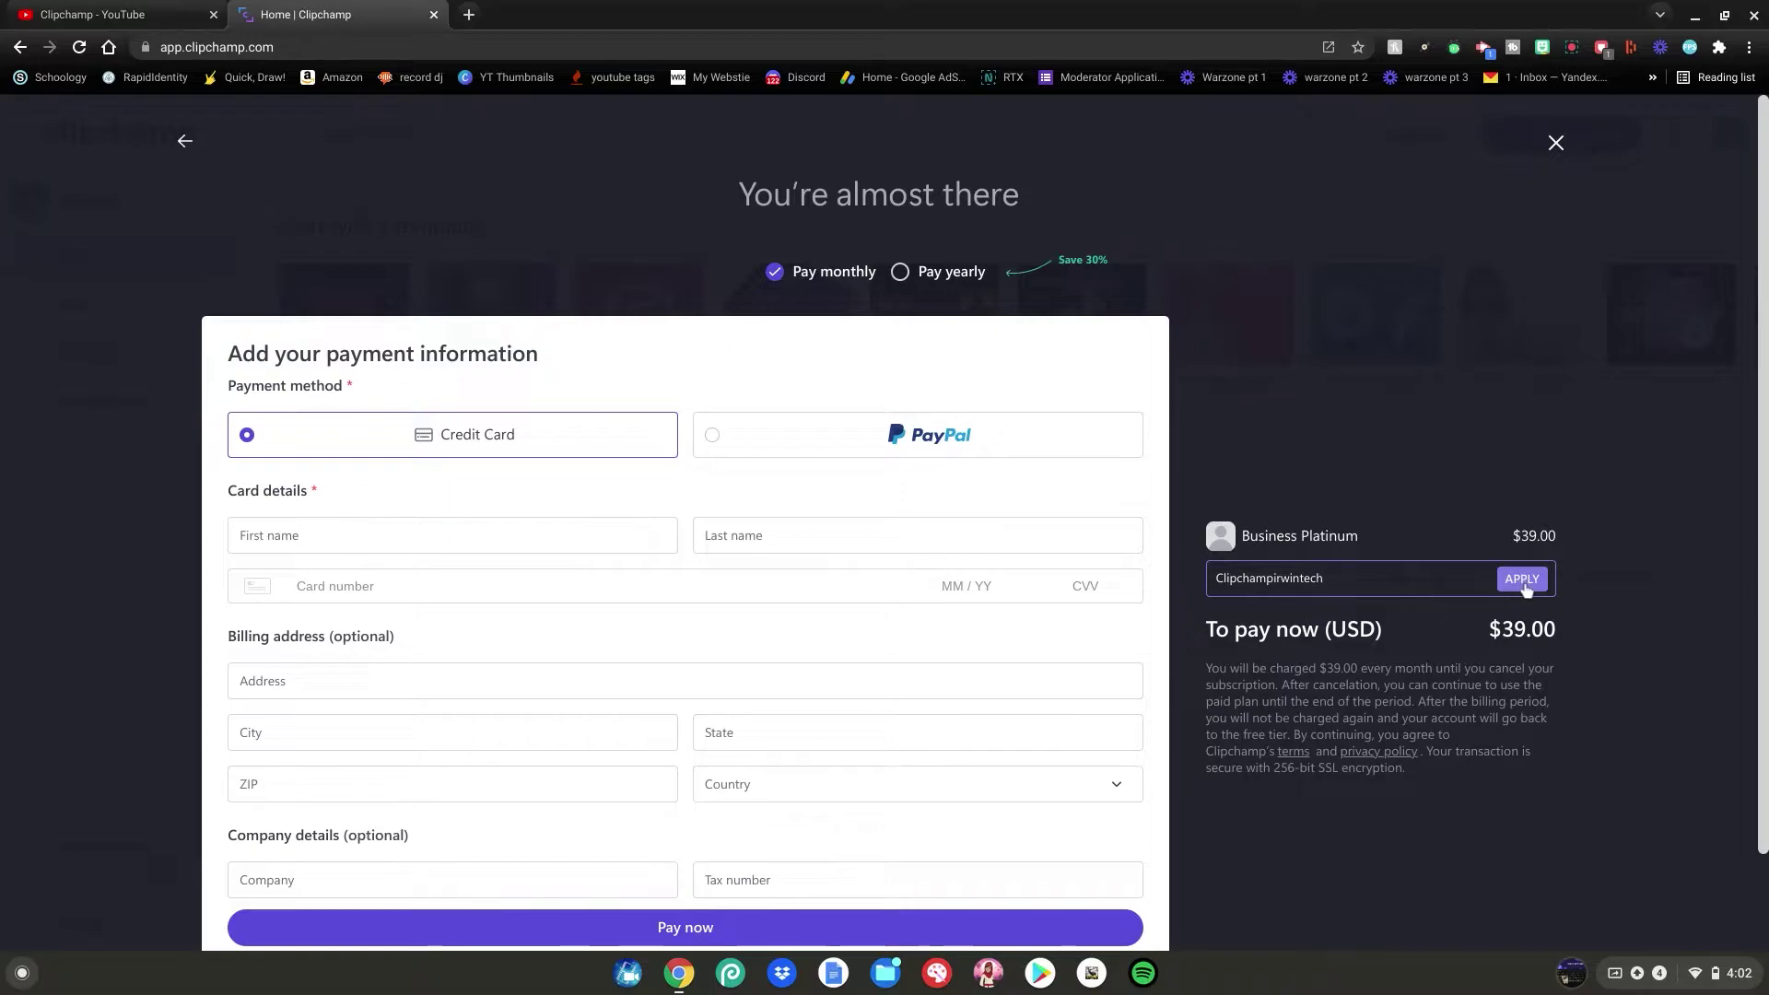
pyautogui.click(1522, 579)
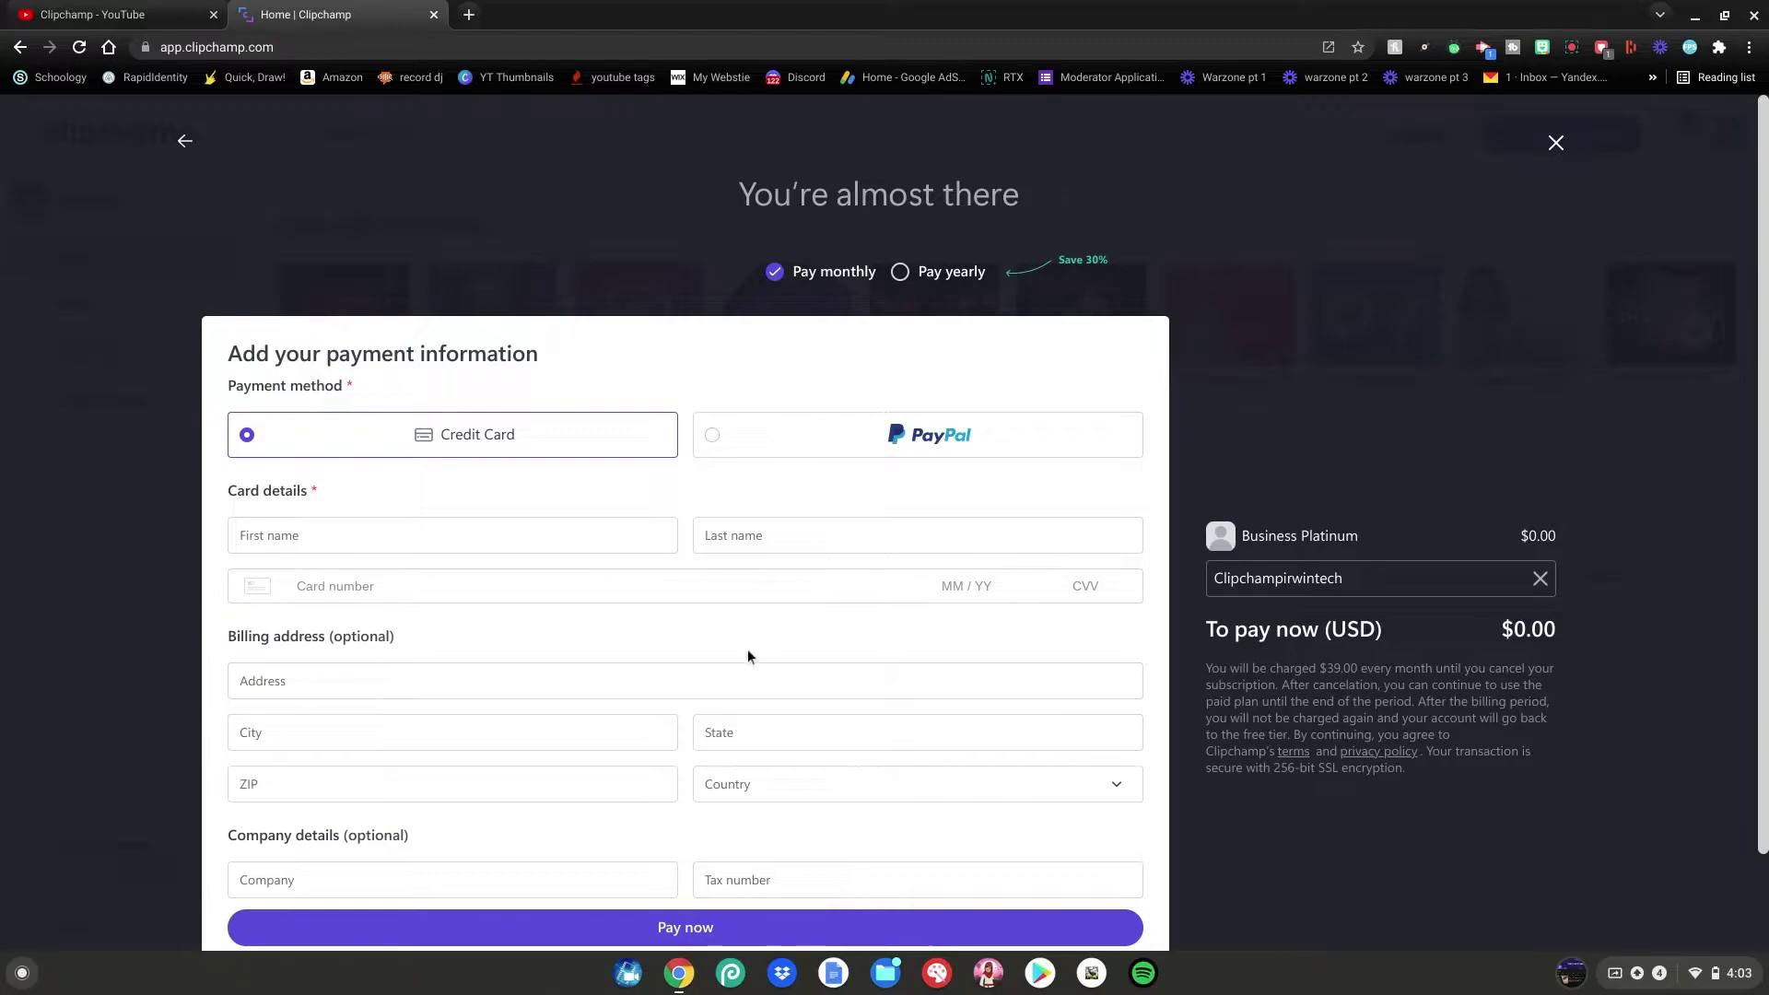
pyautogui.click(710, 931)
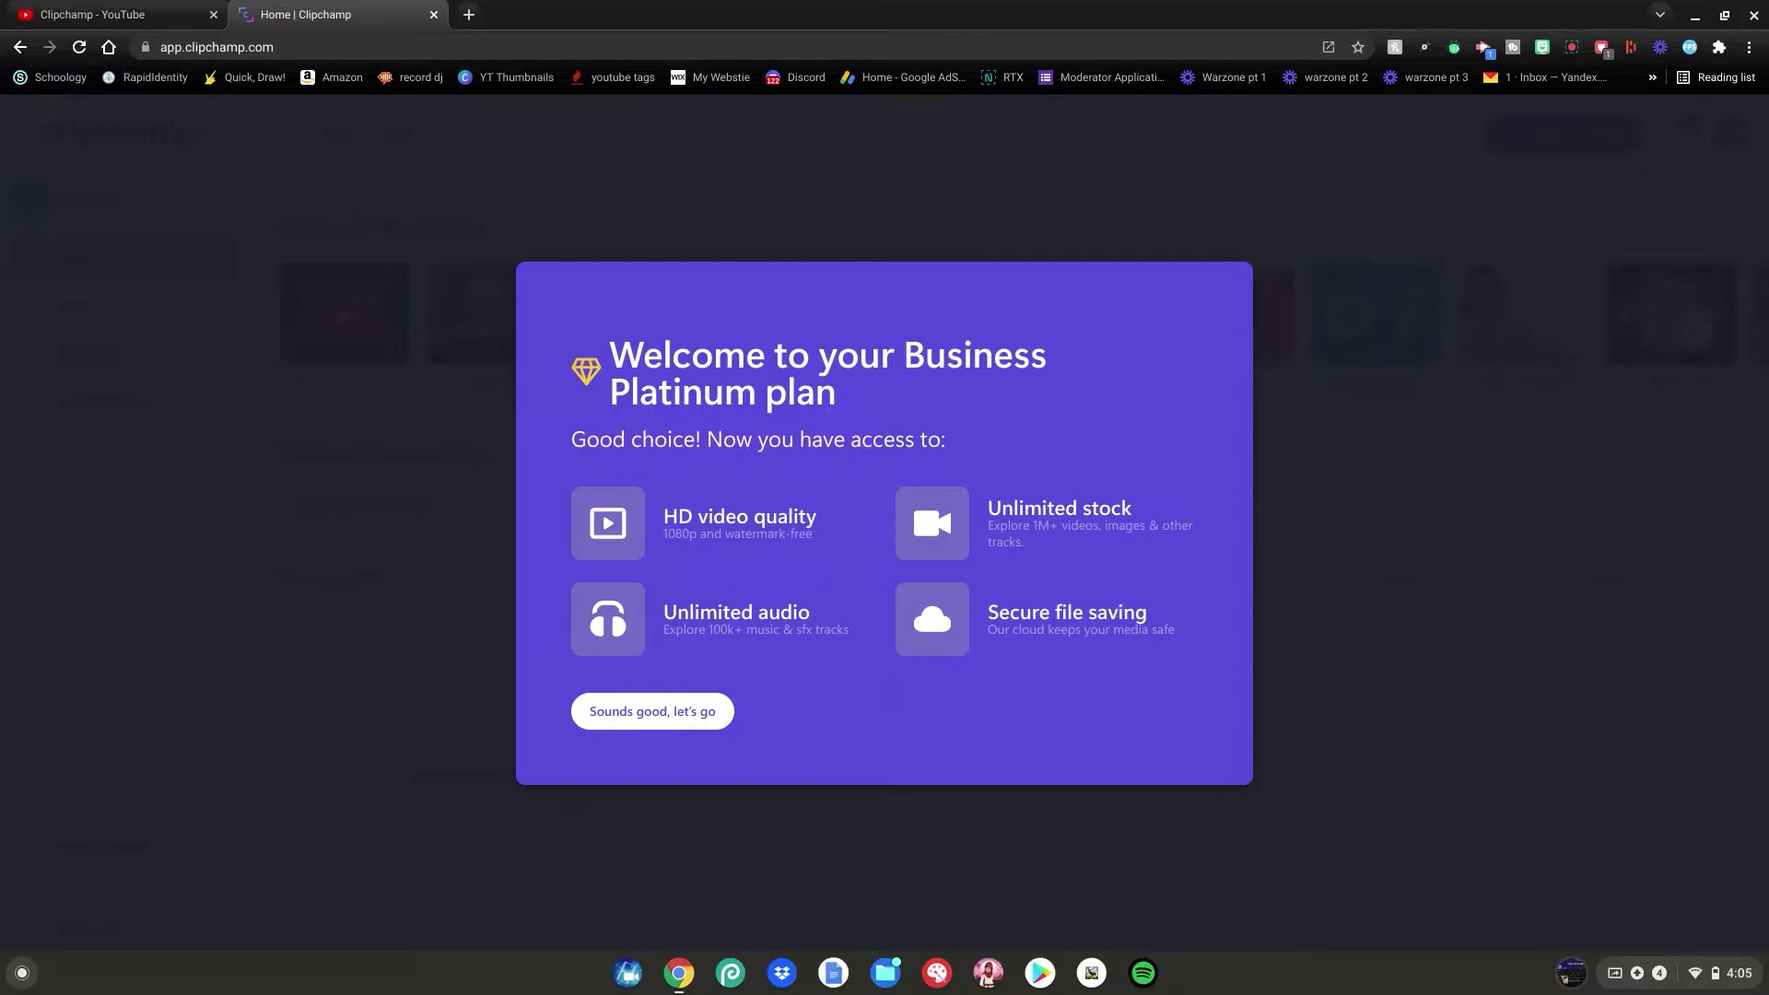
# Dismiss the Business Platinum welcome message and start a new video project.
pyautogui.click(695, 718)
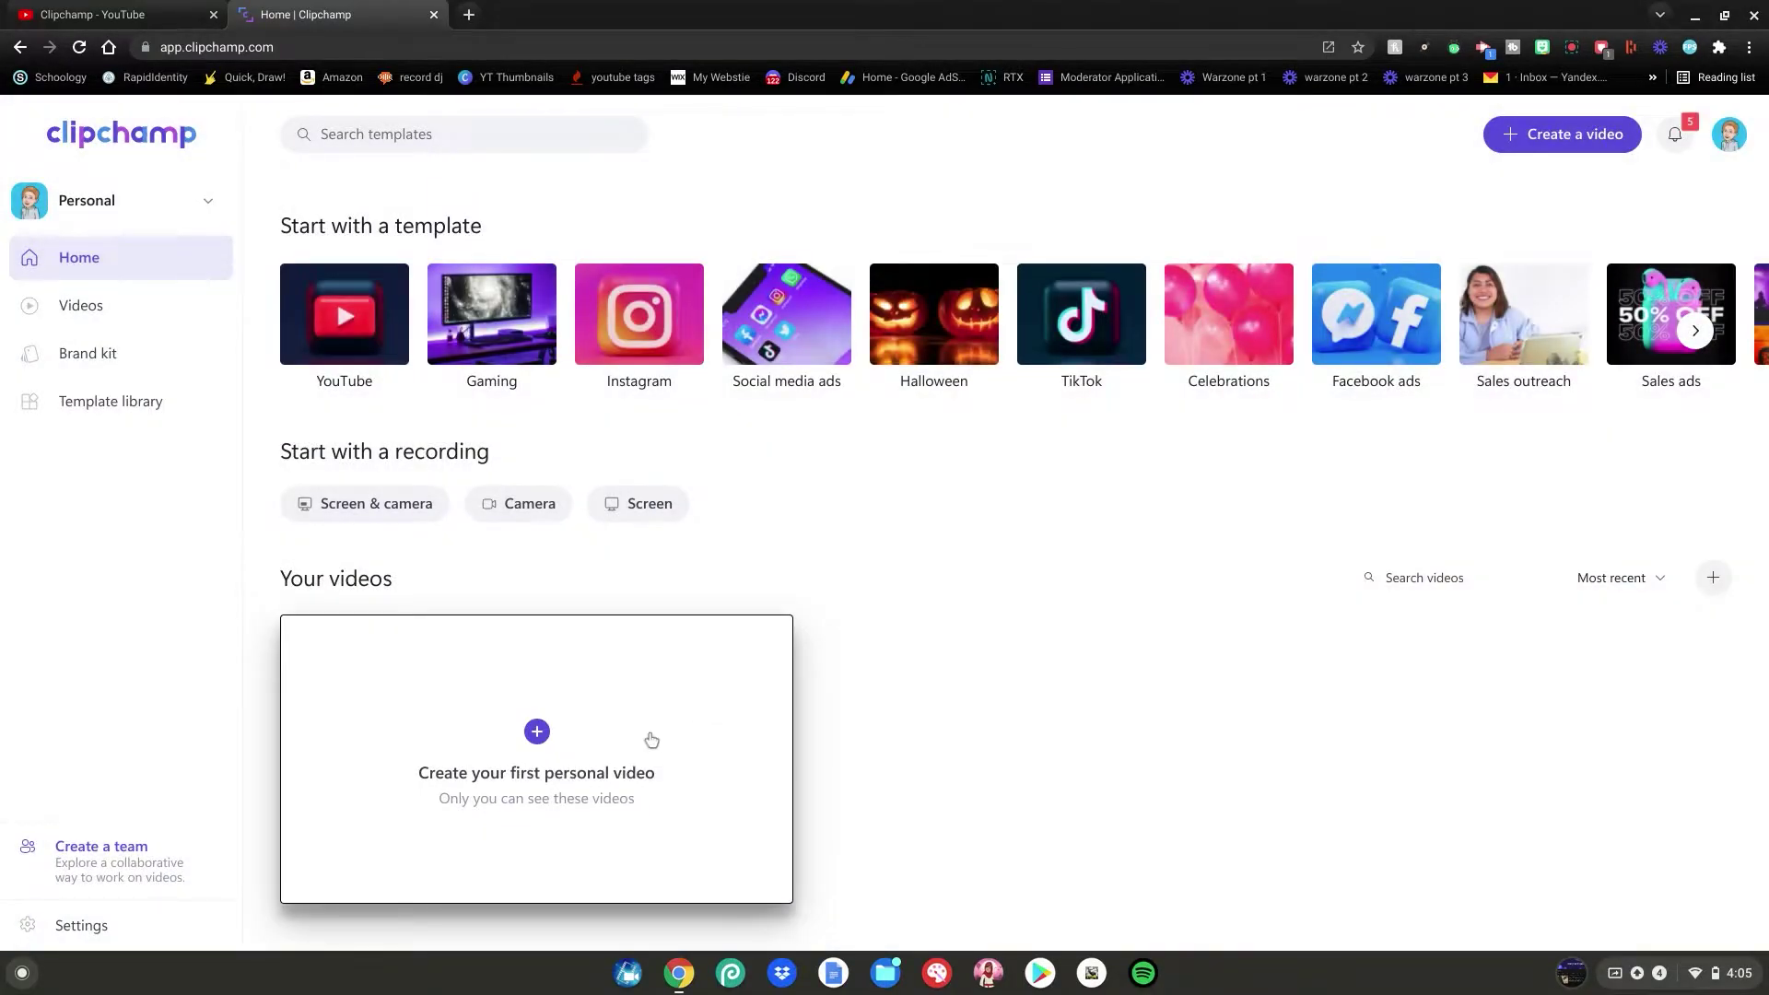
pyautogui.click(527, 767)
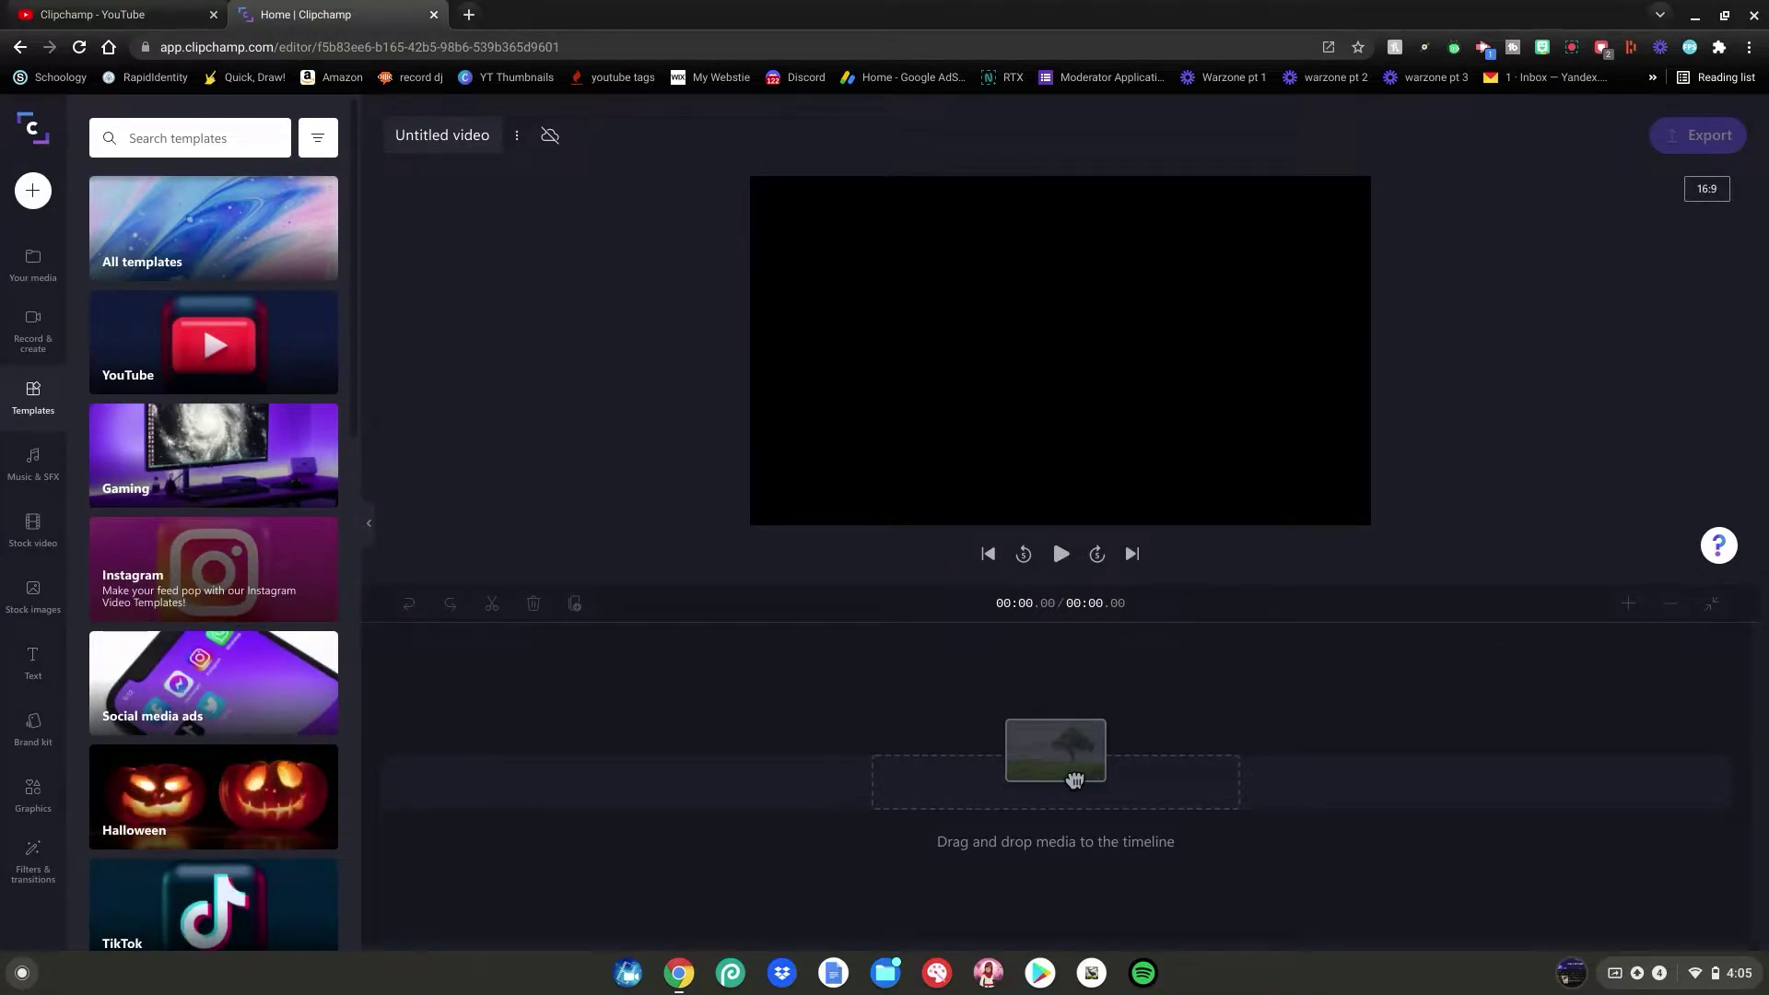
# Look through the stock image and stock video libraries, then choose to import files from the computer.
pyautogui.click(33, 593)
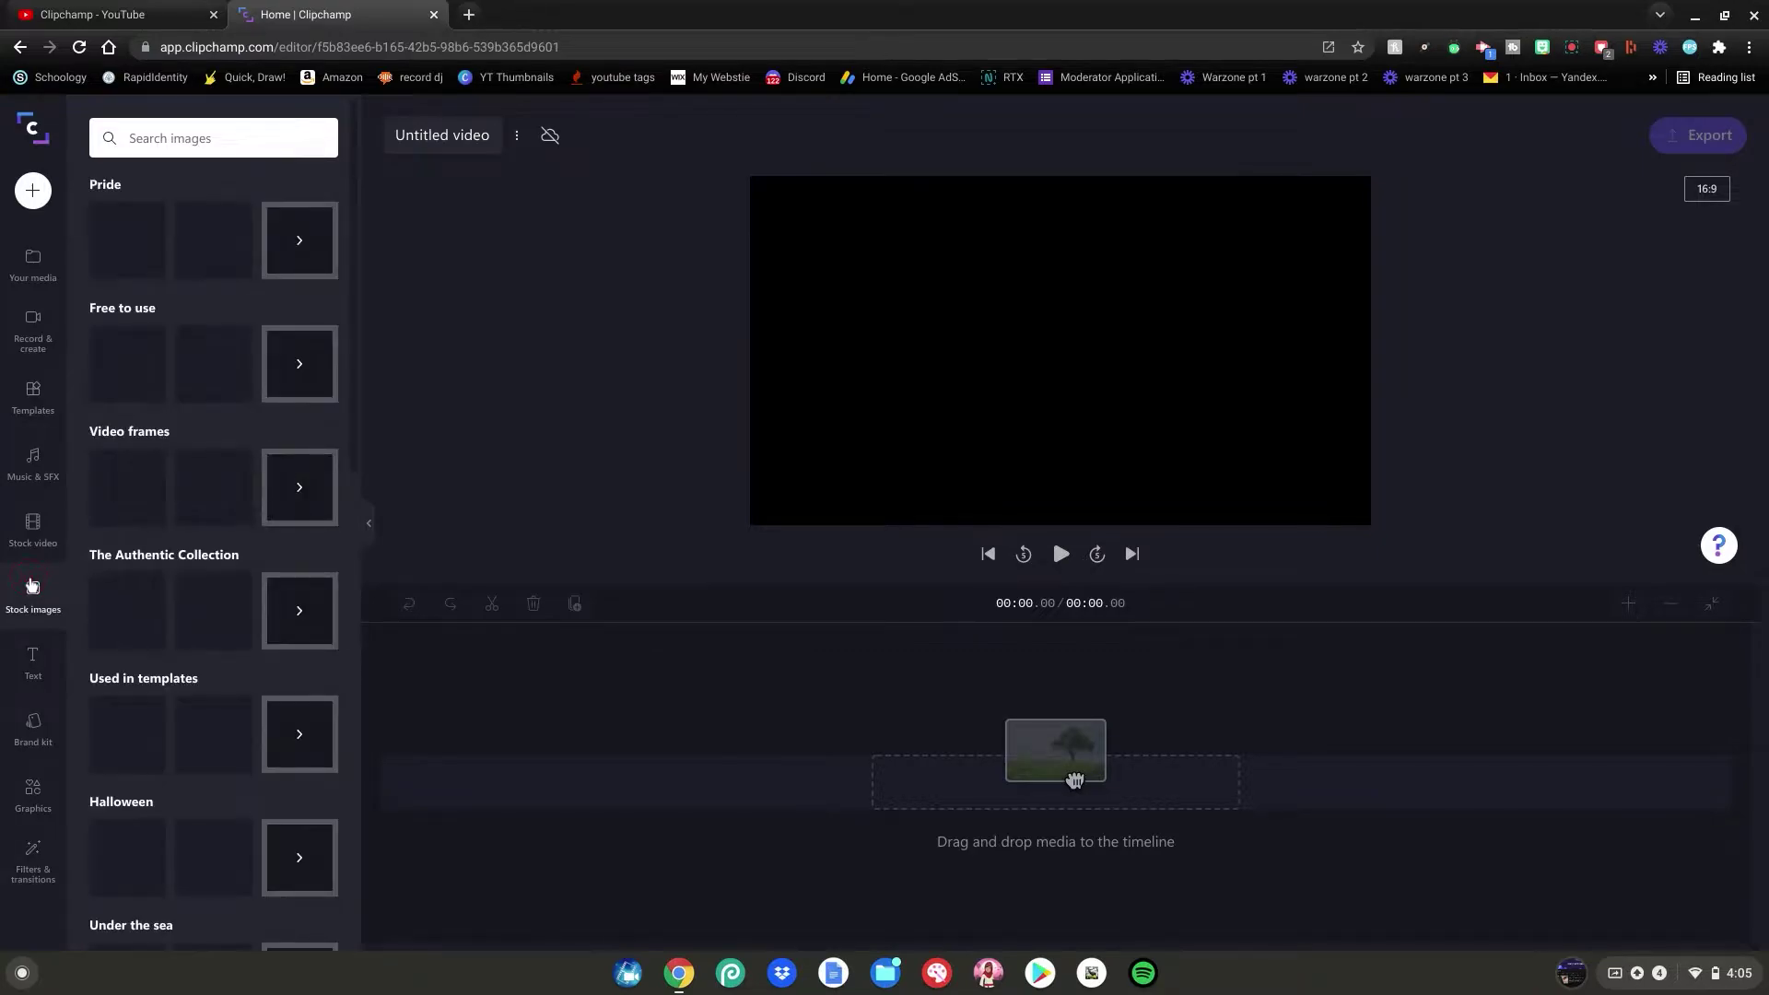
pyautogui.click(33, 546)
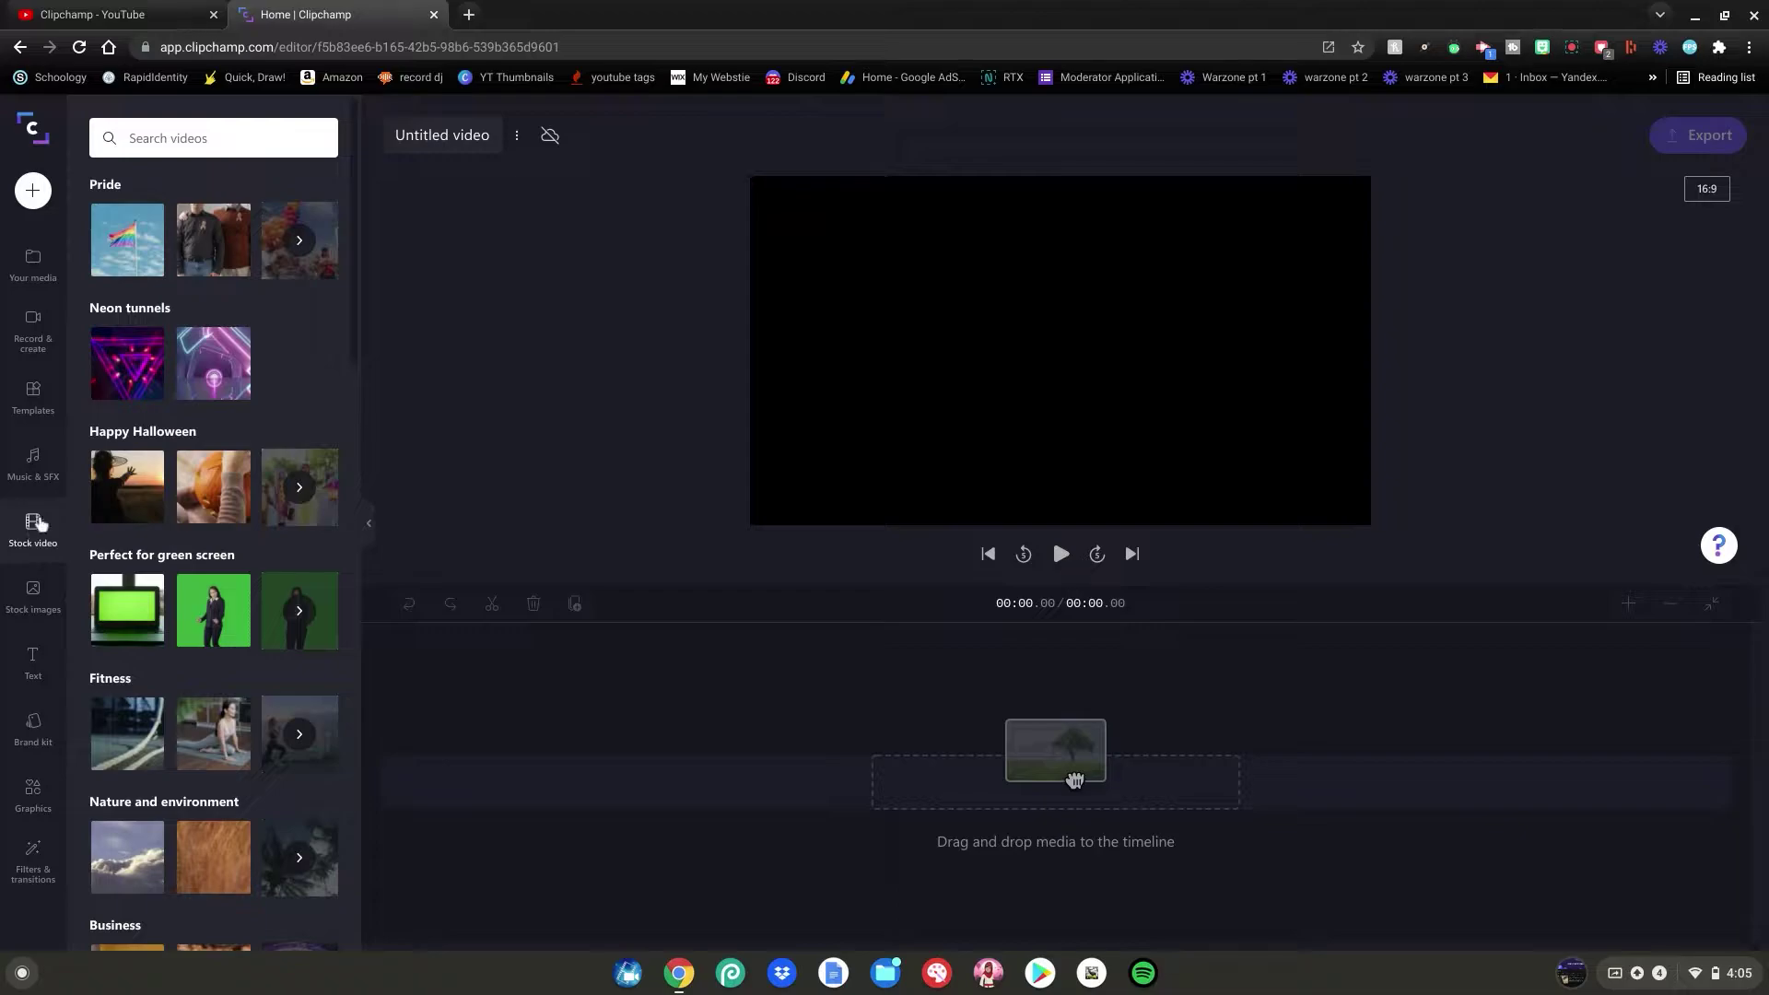
pyautogui.click(34, 192)
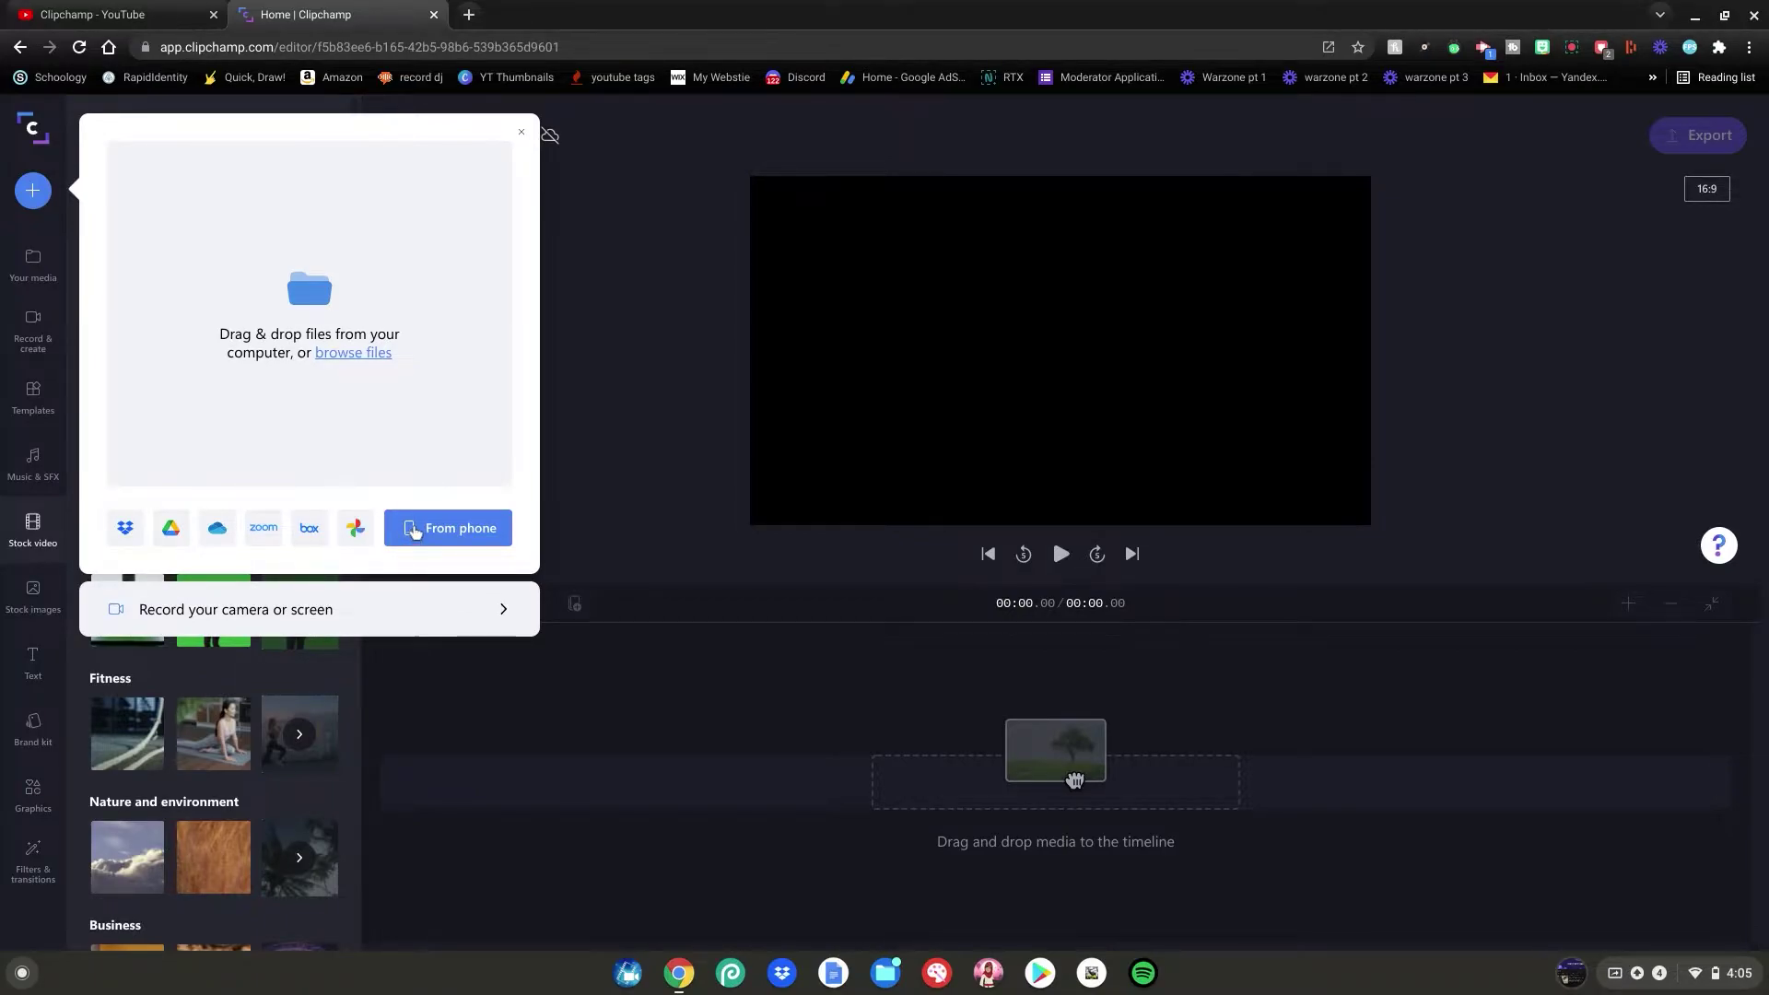
pyautogui.click(362, 356)
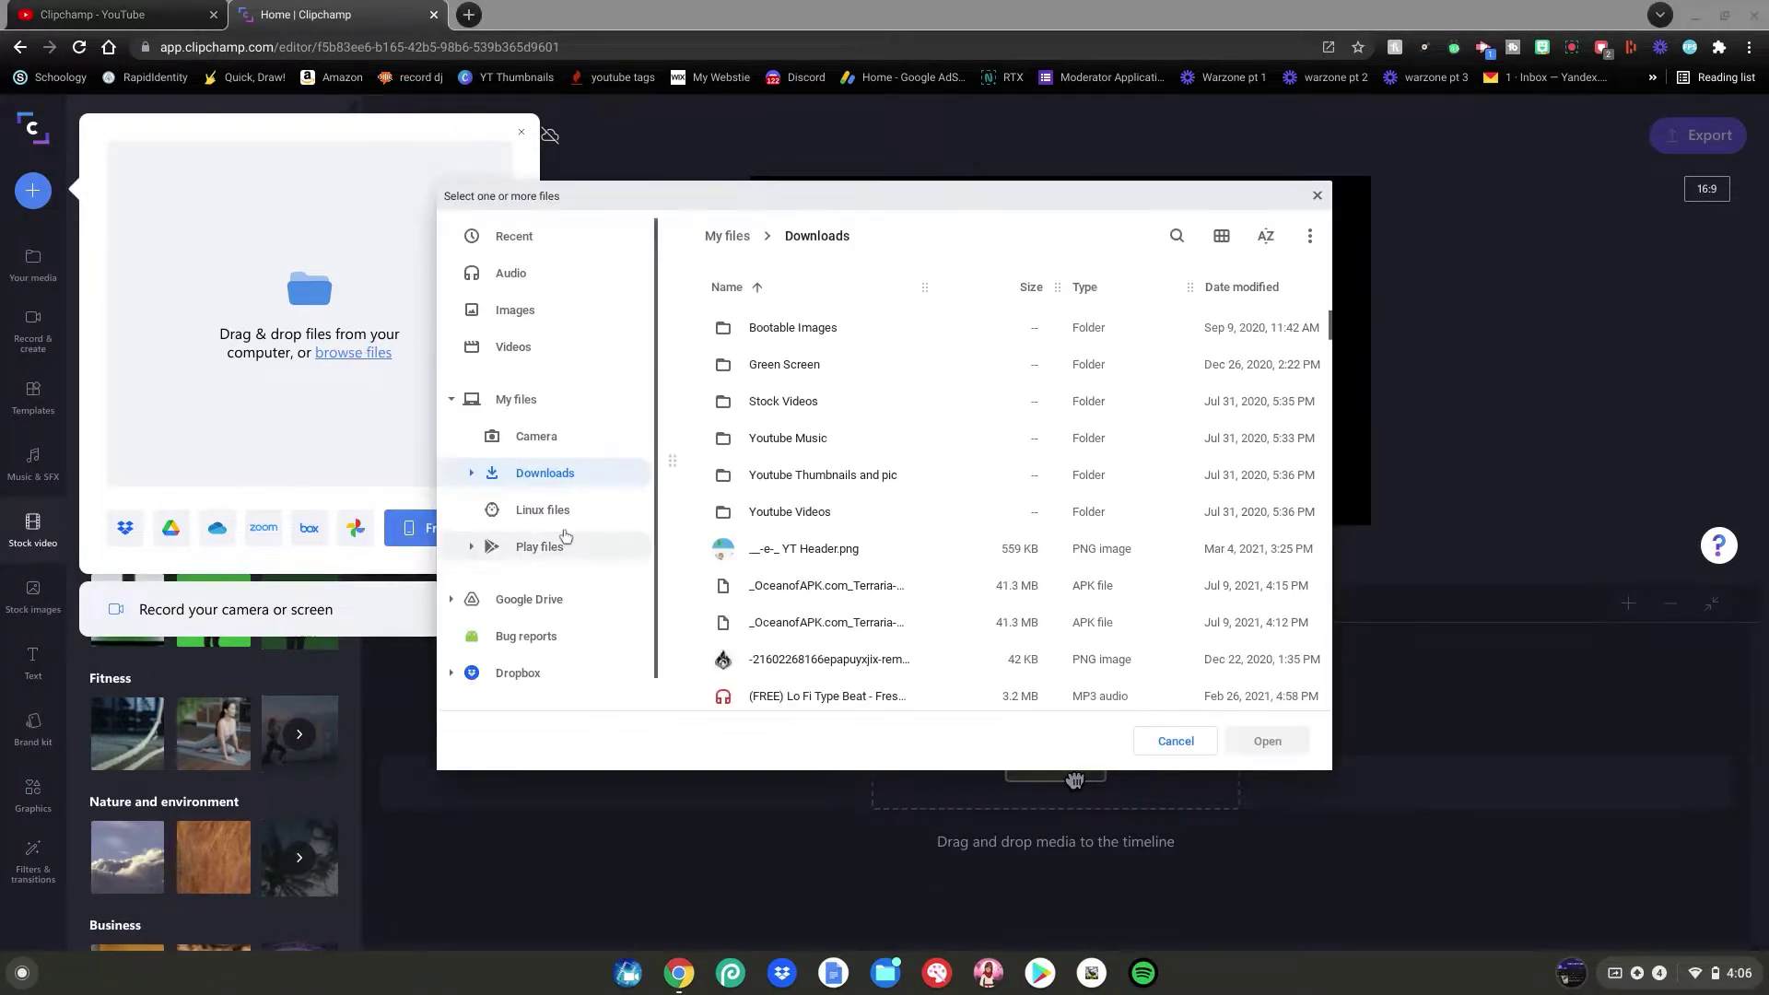
# Import the intro clip, music track, Apex image and Apex gameplay recording from the Youtube drive.
pyautogui.scroll(-1, 565, 535)
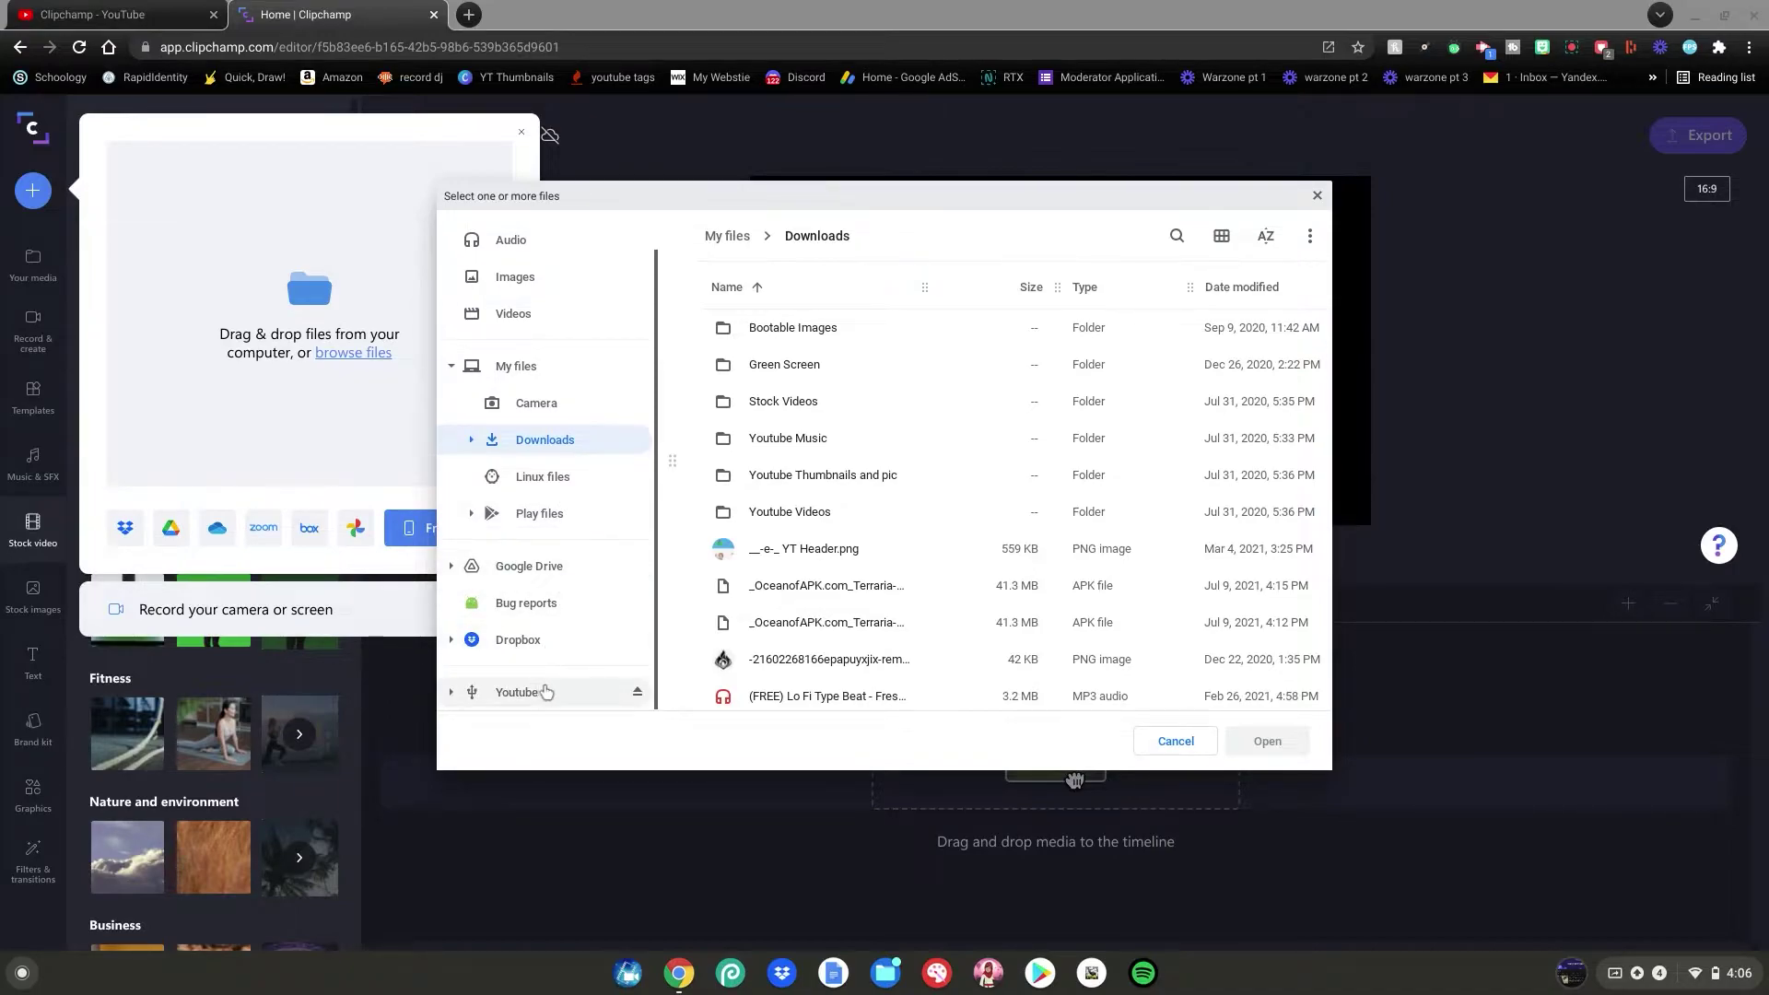
pyautogui.click(546, 692)
pyautogui.click(722, 477)
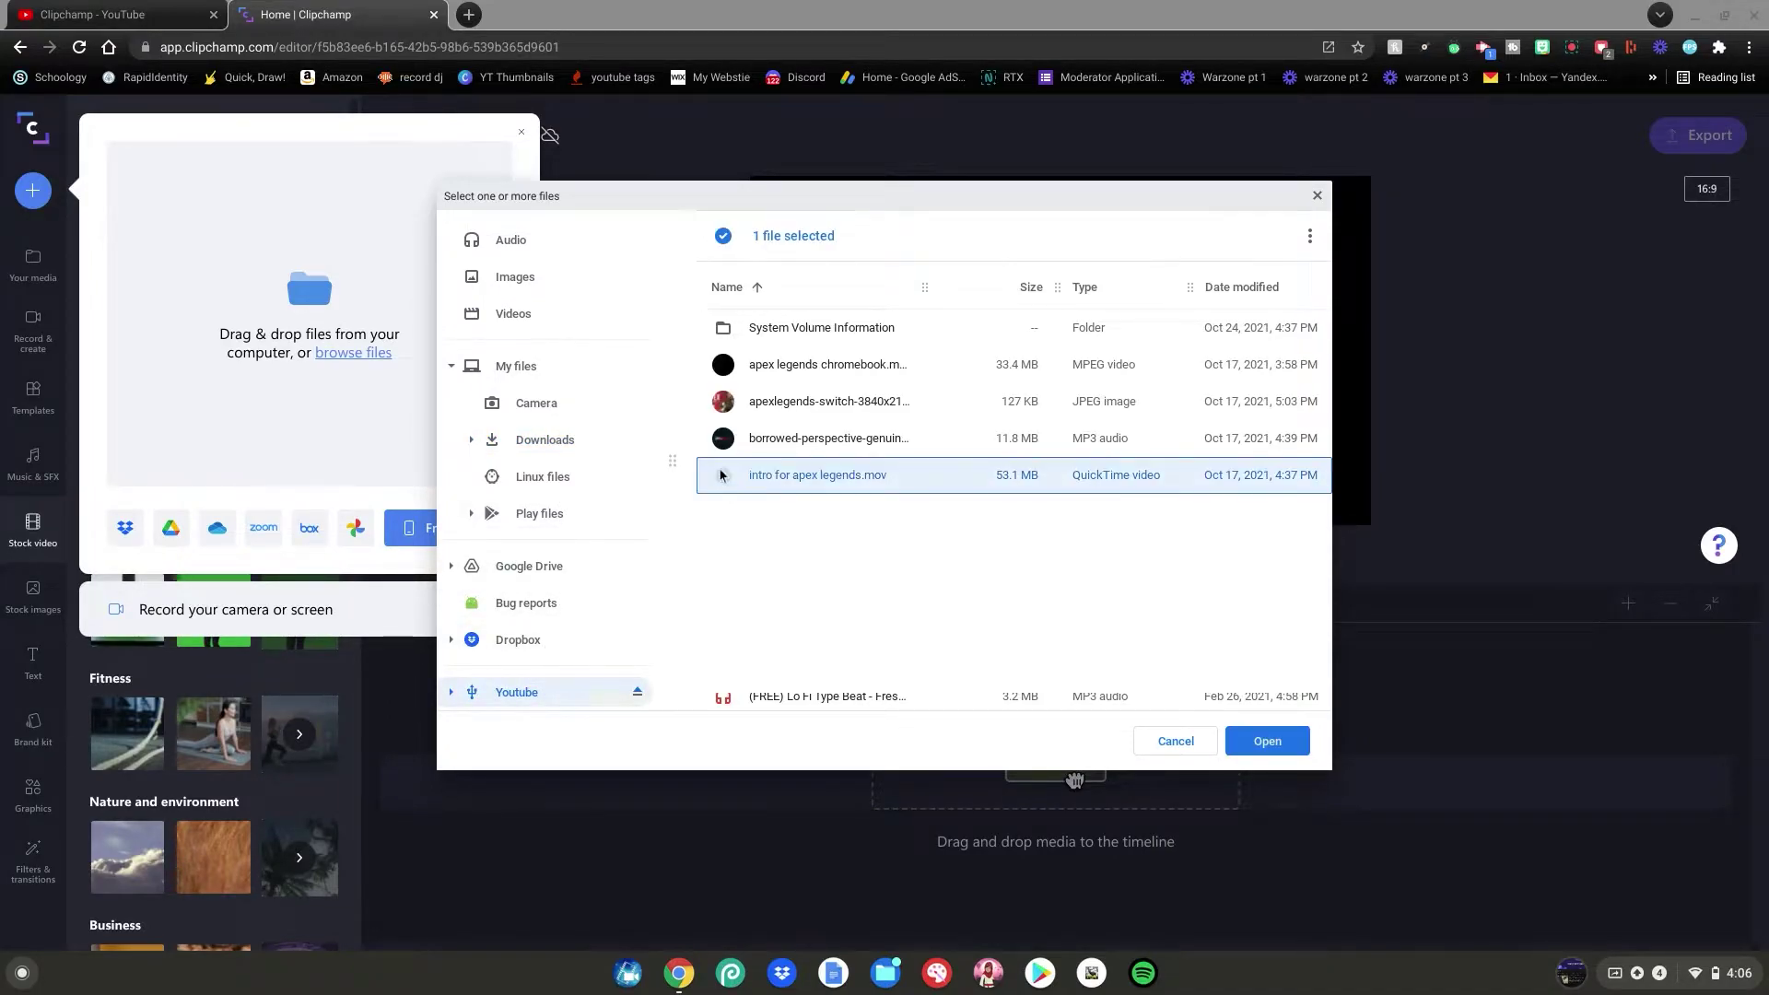
pyautogui.click(724, 438)
pyautogui.click(723, 402)
pyautogui.click(725, 365)
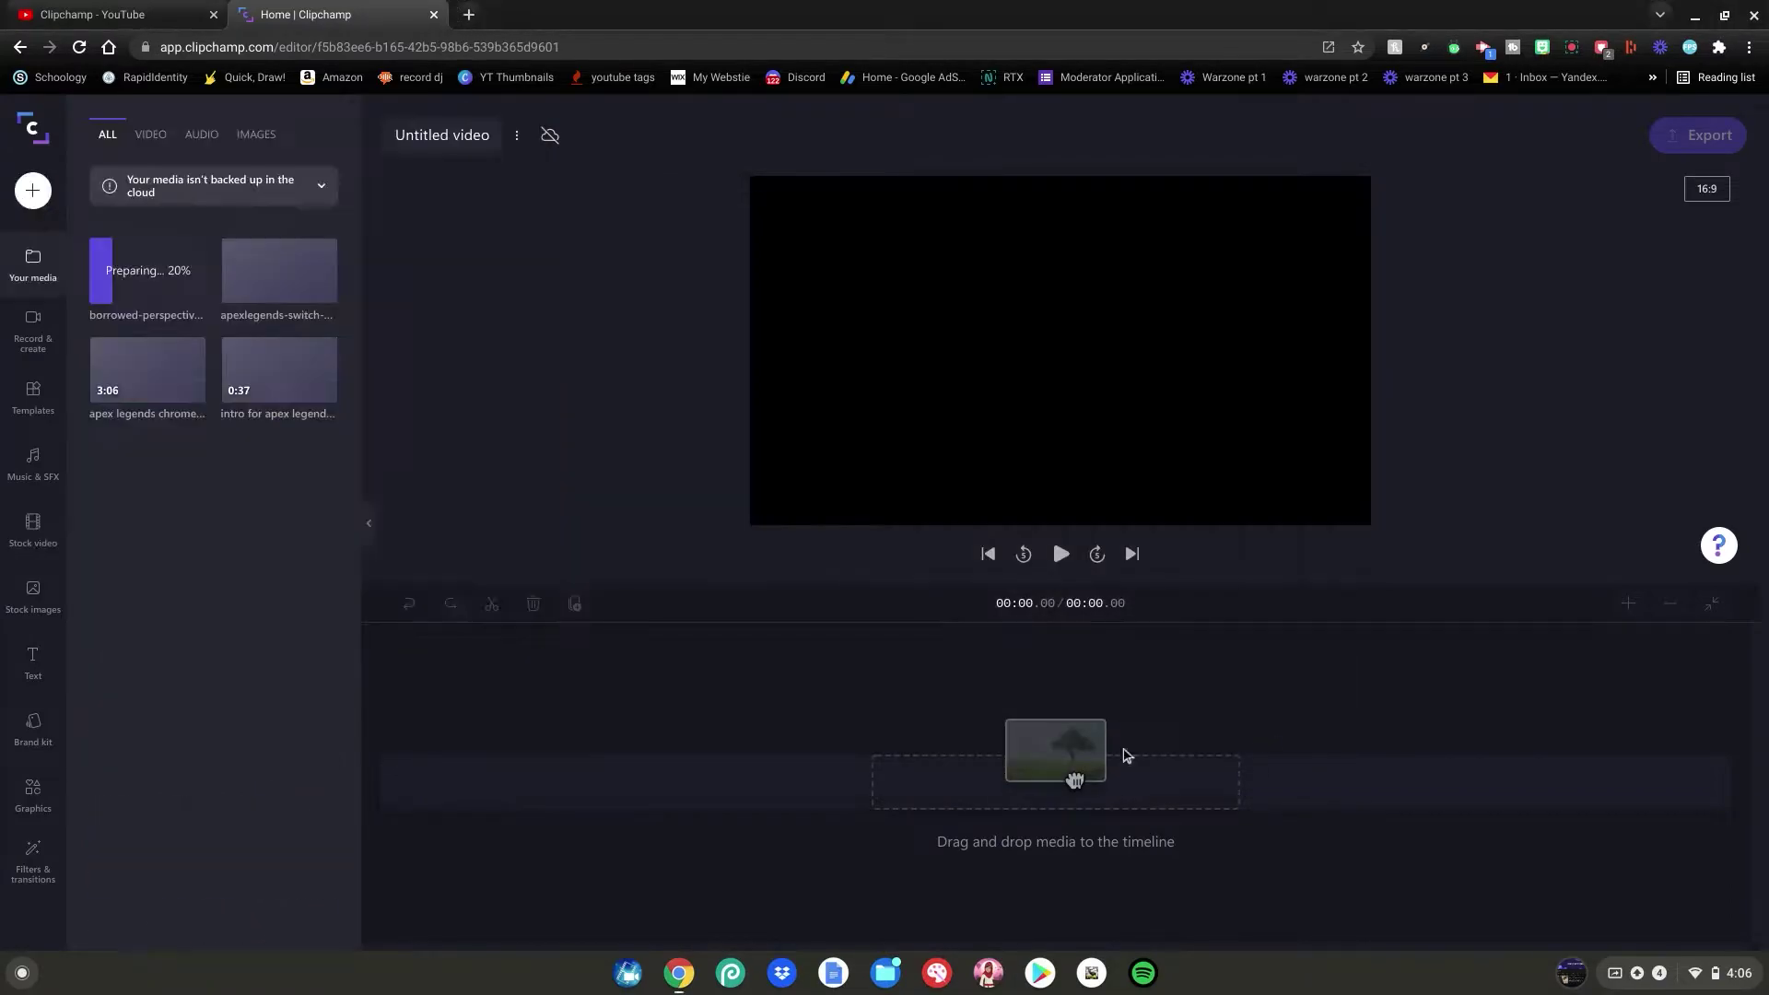
pyautogui.moveTo(273, 395)
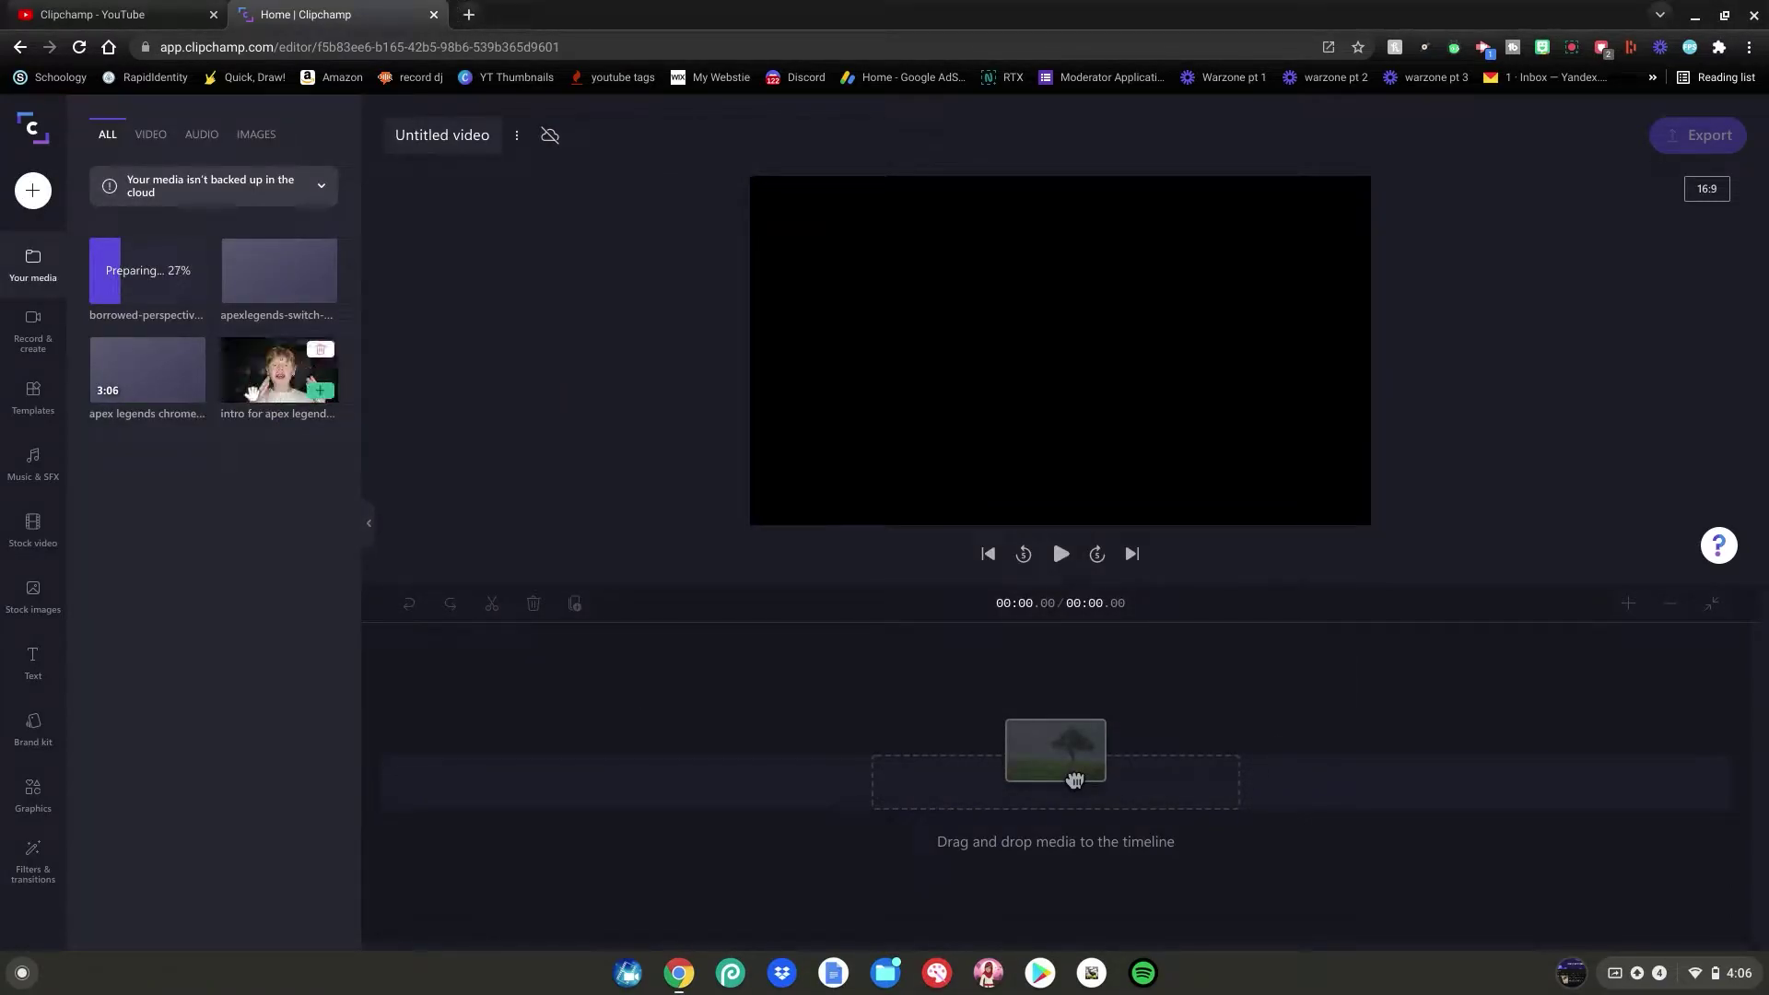
pyautogui.moveTo(172, 365)
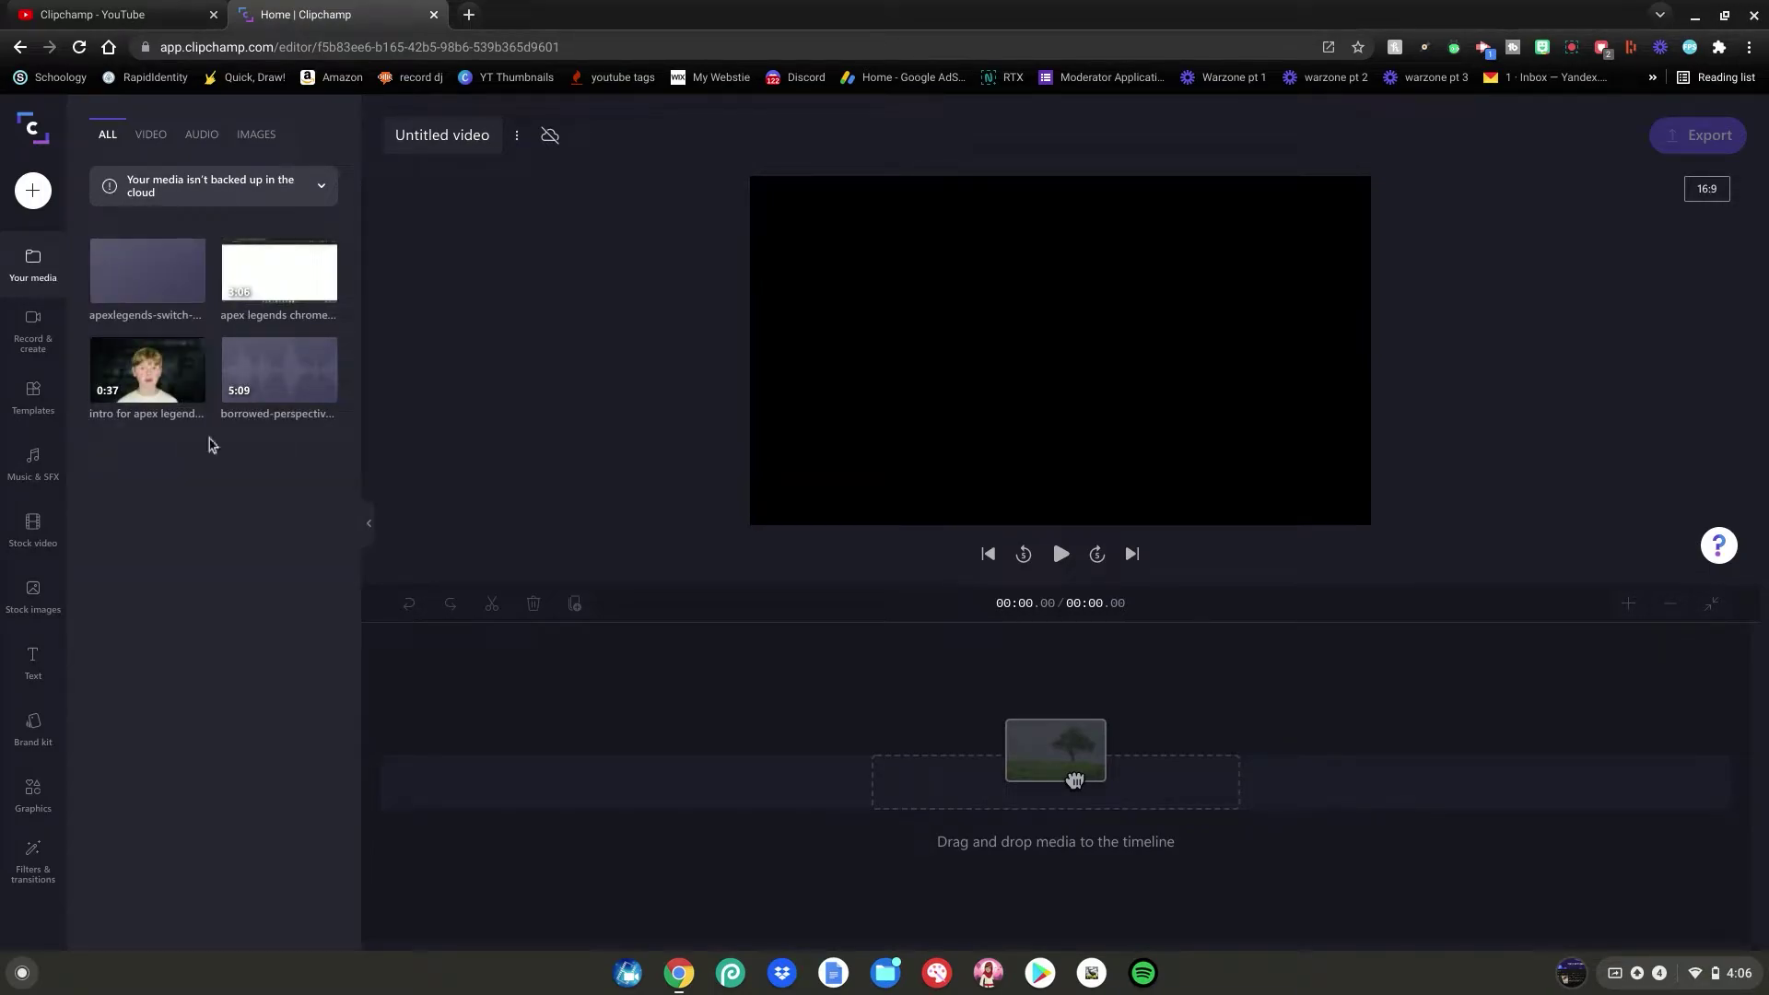
# Put the intro clip and music track on the timeline, lower the music to about 52%, and preview.
pyautogui.moveTo(177, 369); pyautogui.dragTo(860, 790)
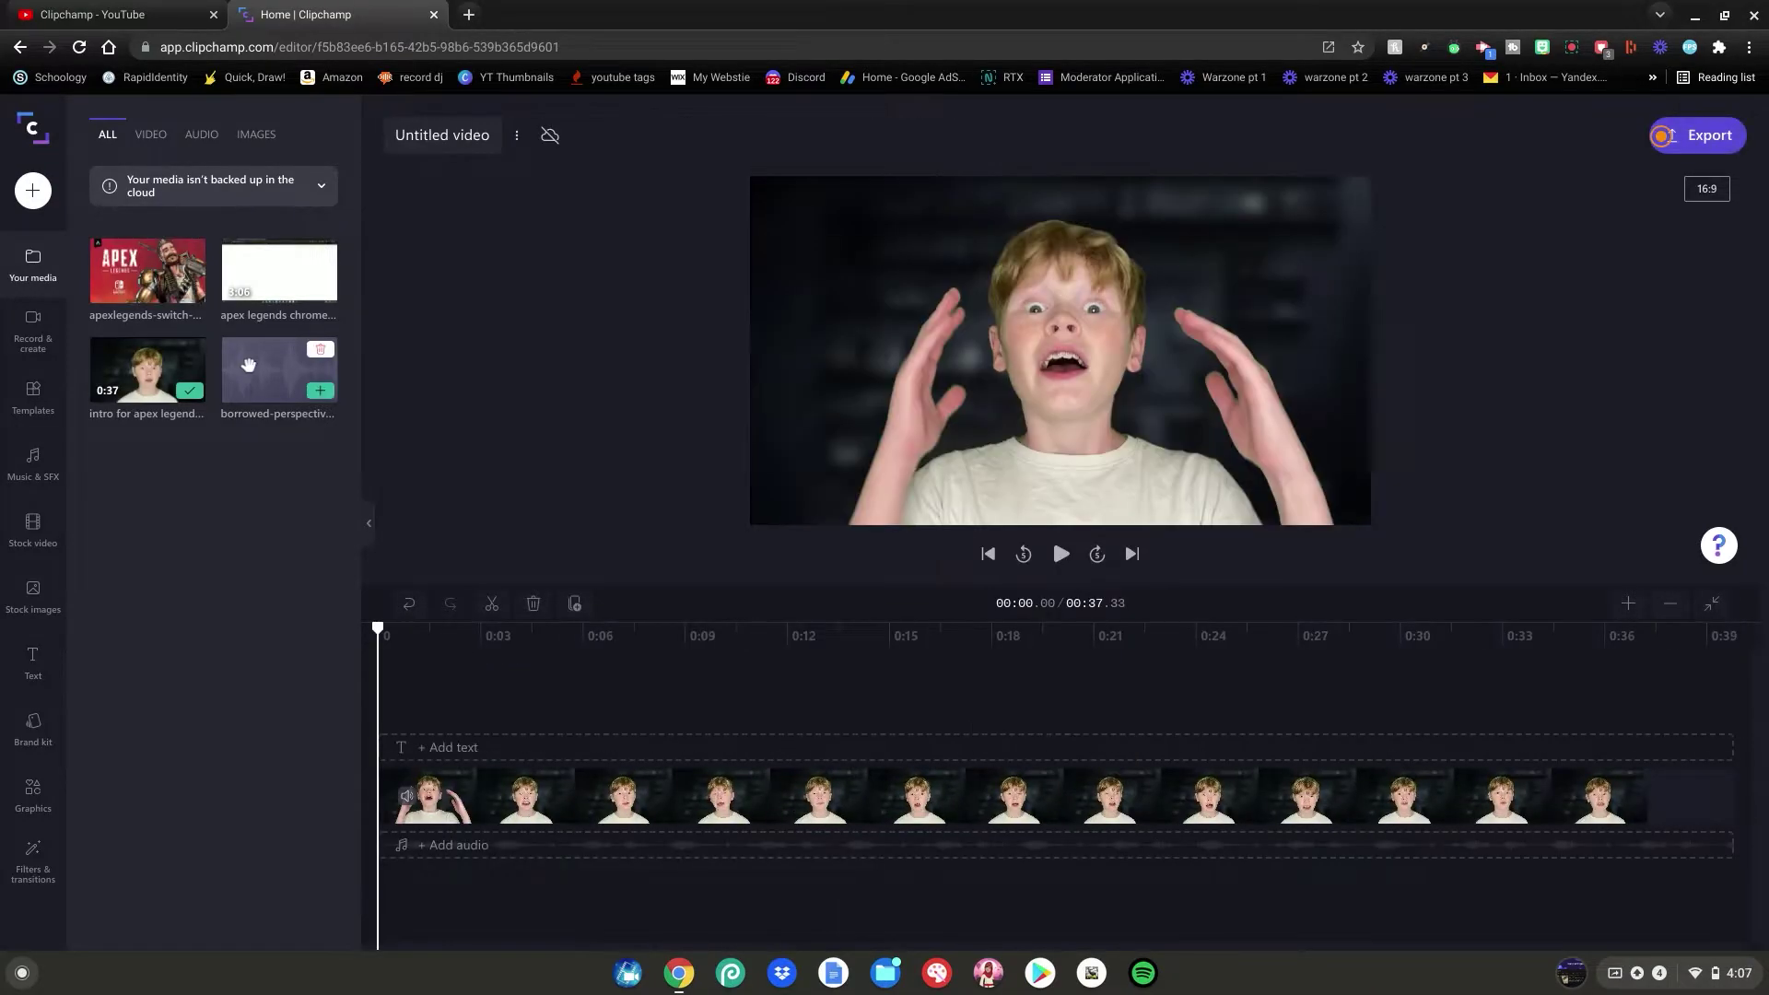
pyautogui.moveTo(279, 370); pyautogui.dragTo(403, 843)
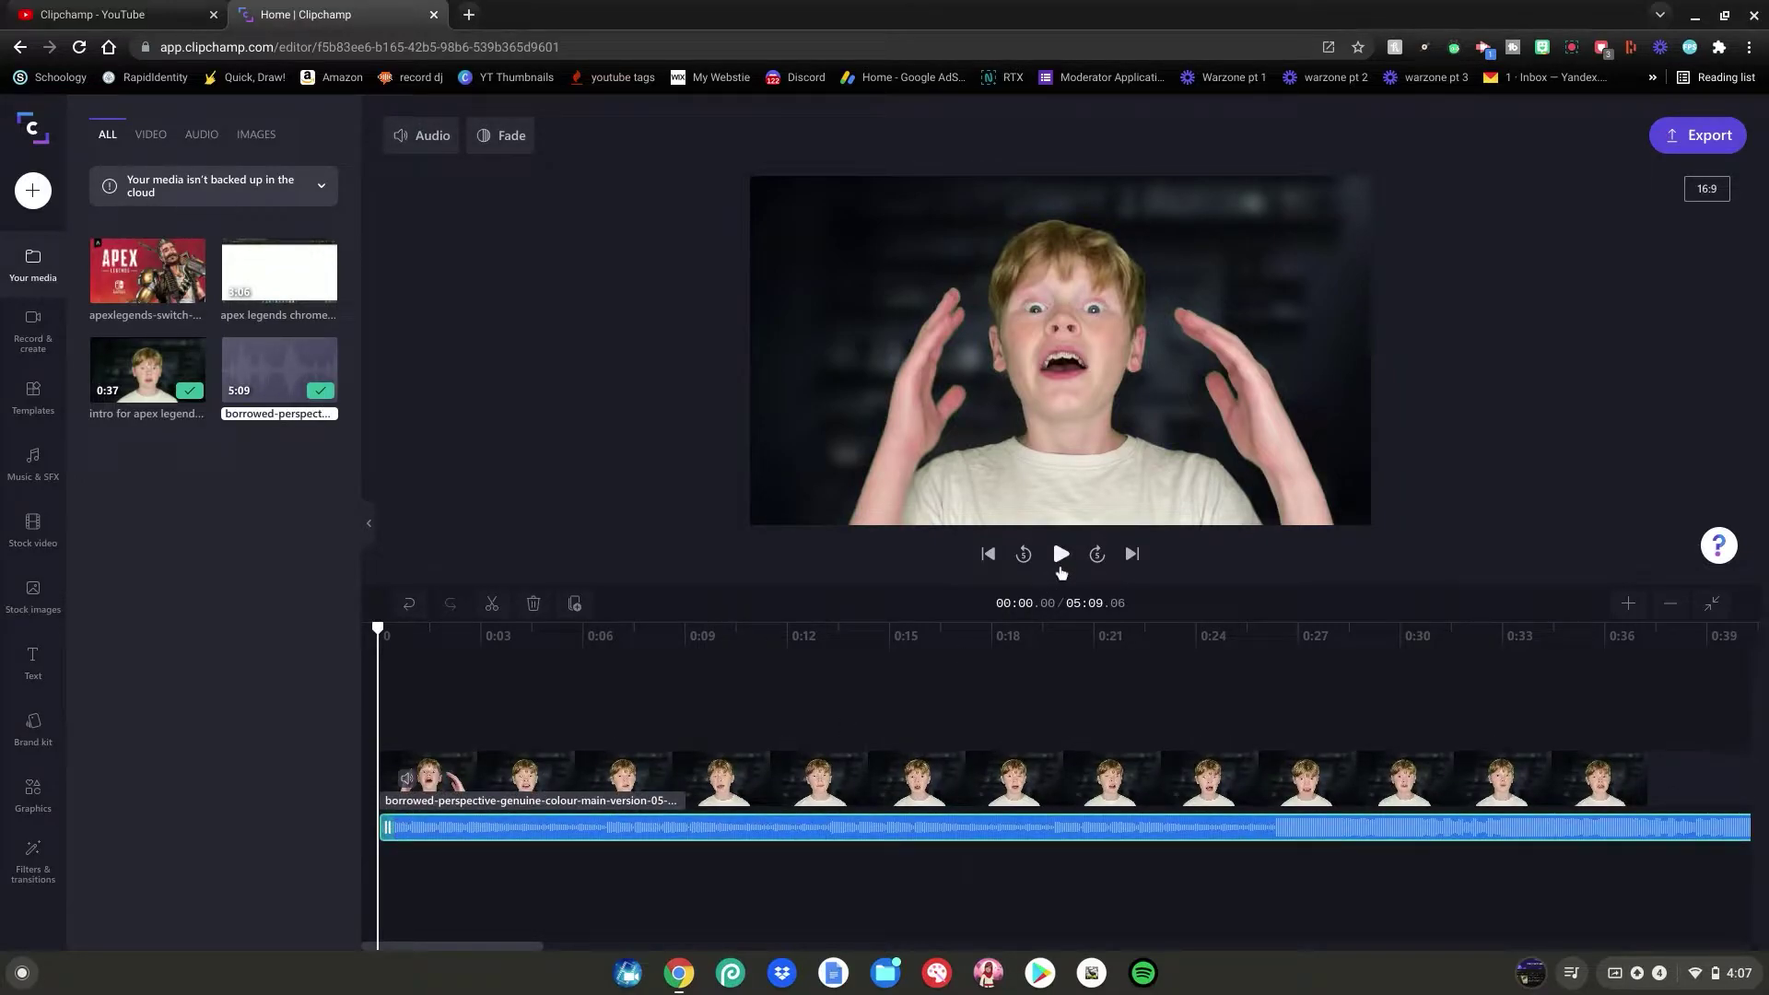
pyautogui.click(423, 138)
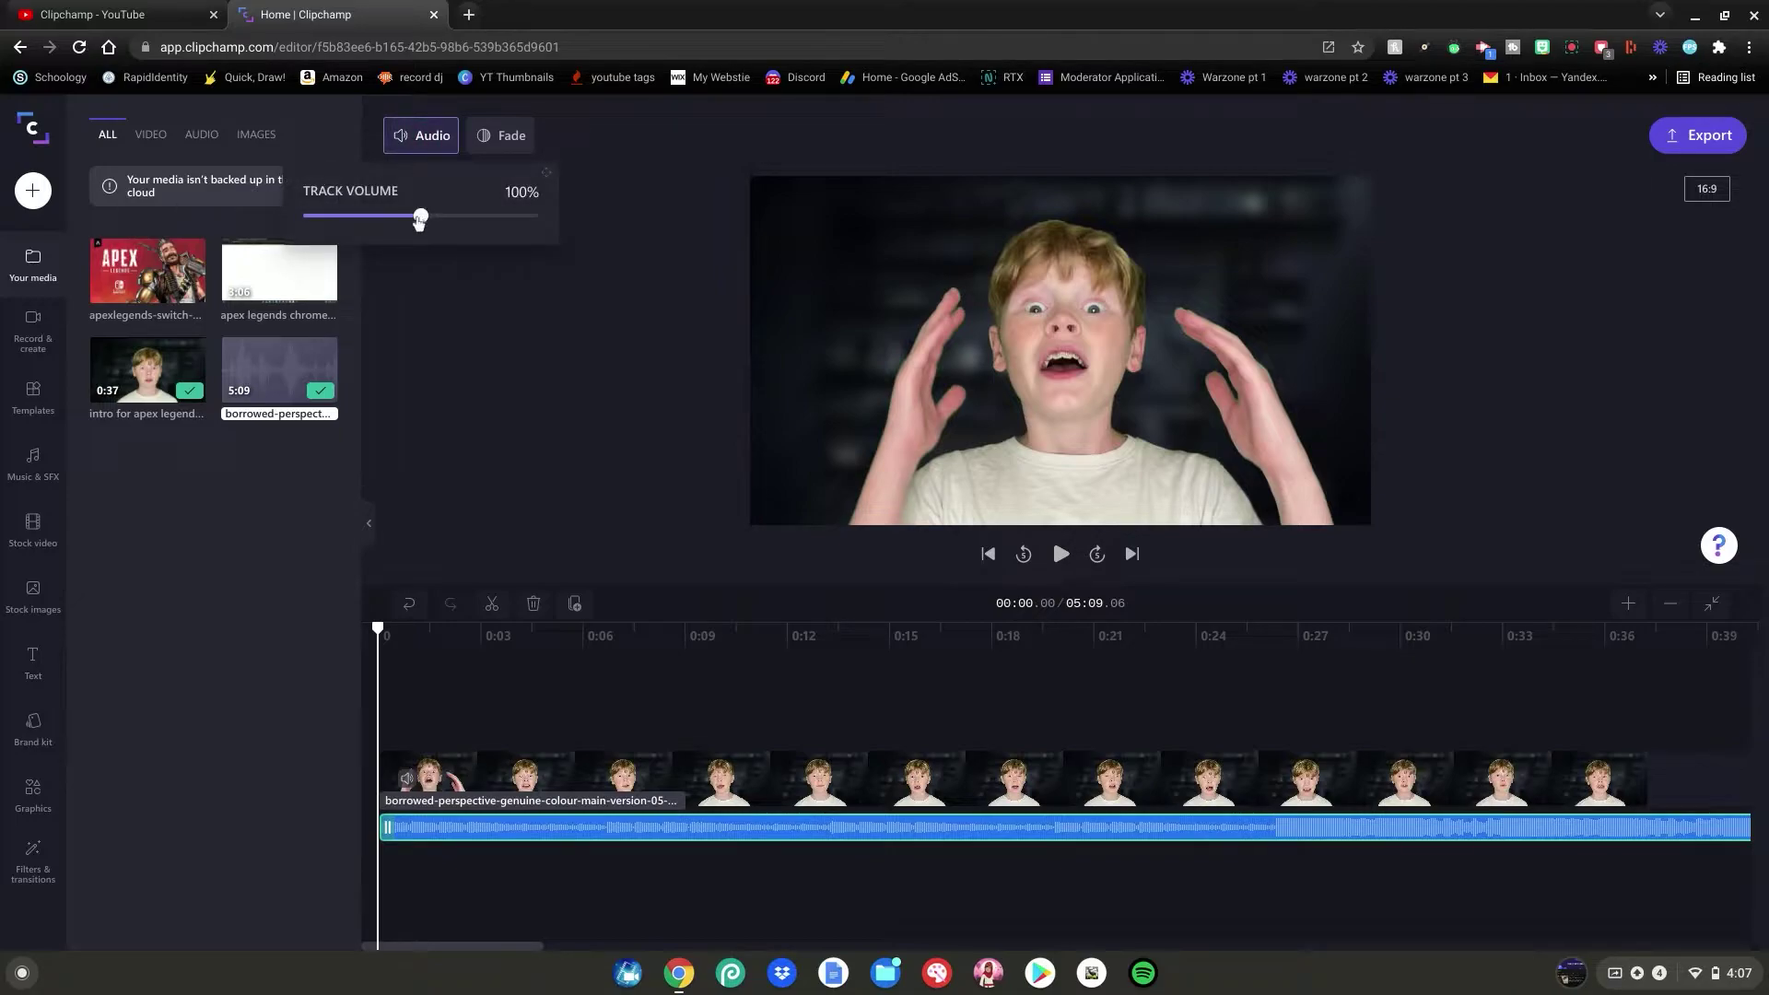
pyautogui.moveTo(420, 219); pyautogui.dragTo(371, 228)
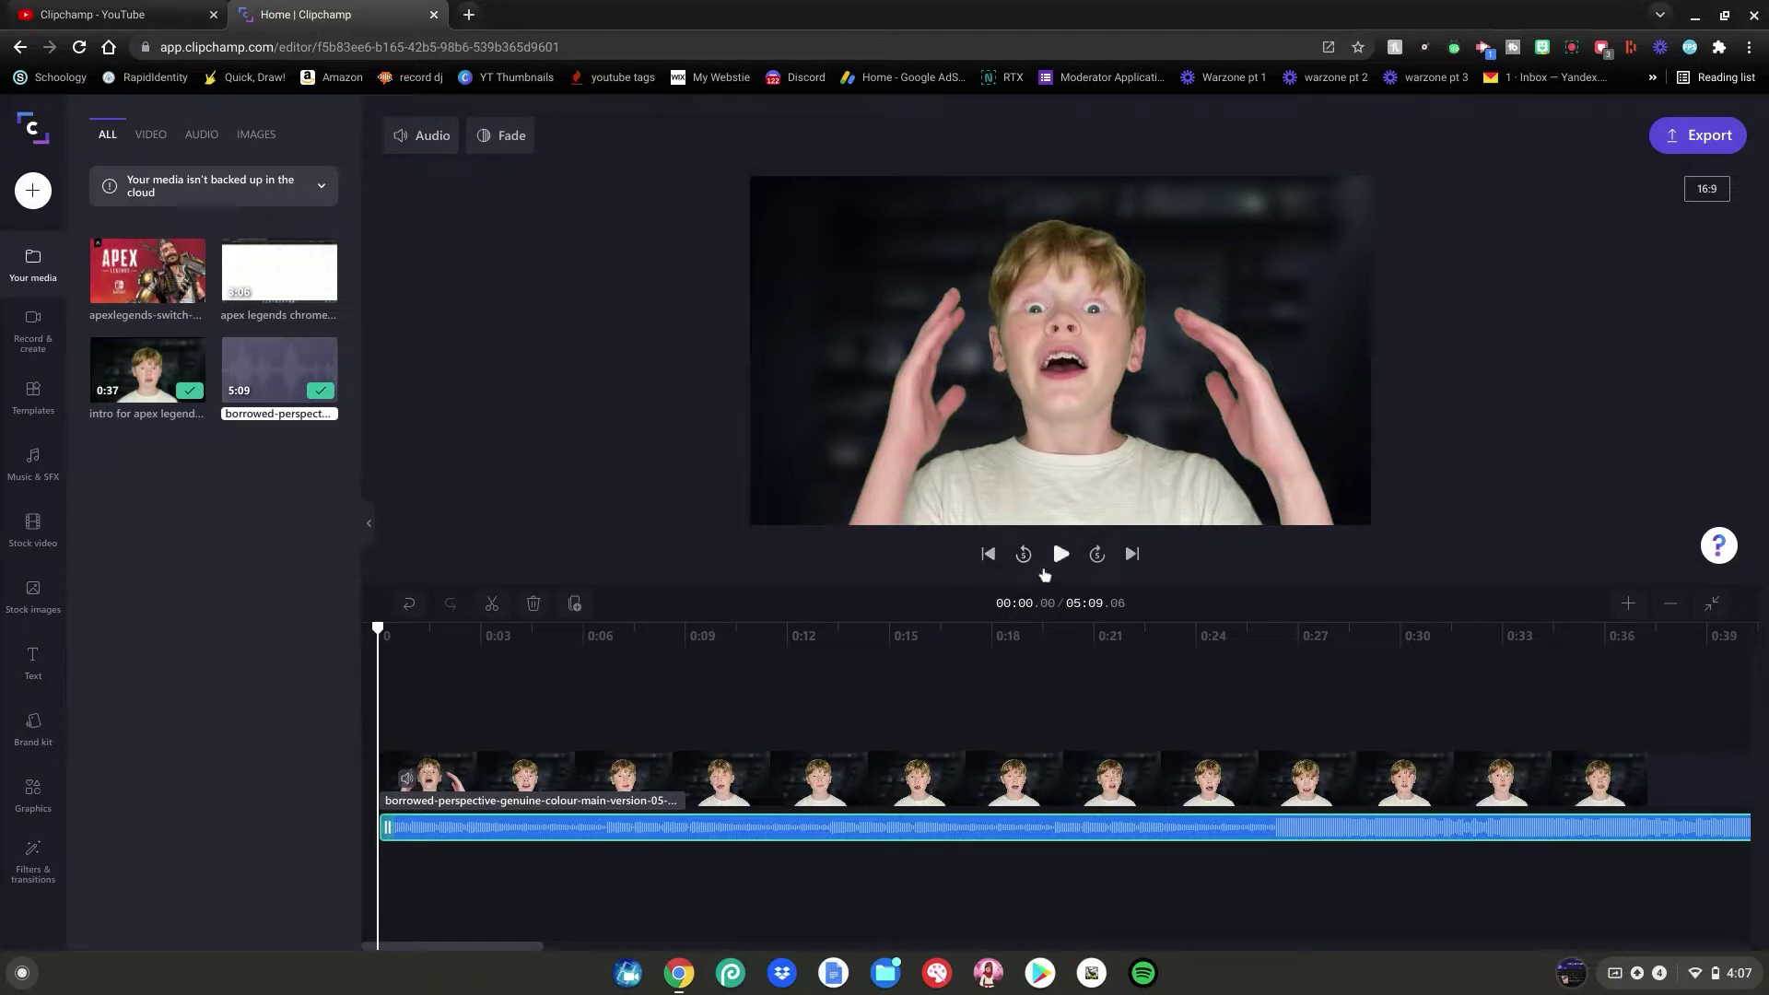
pyautogui.click(1058, 558)
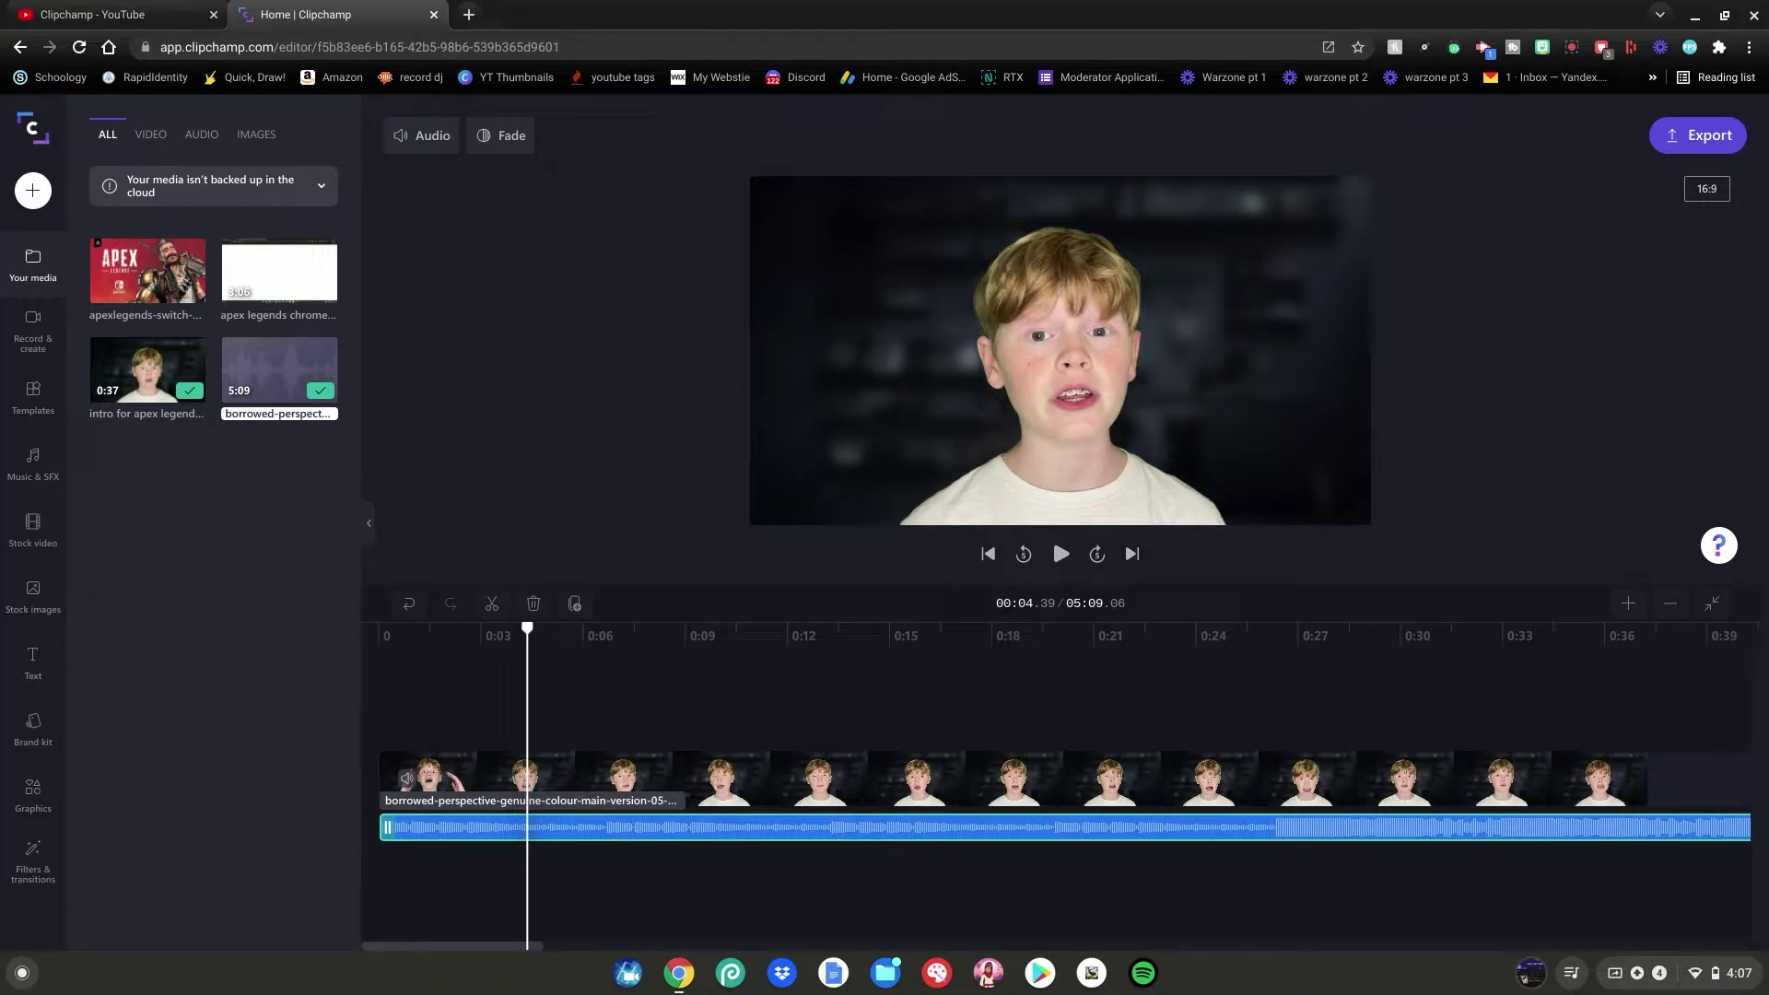
pyautogui.click(46, 666)
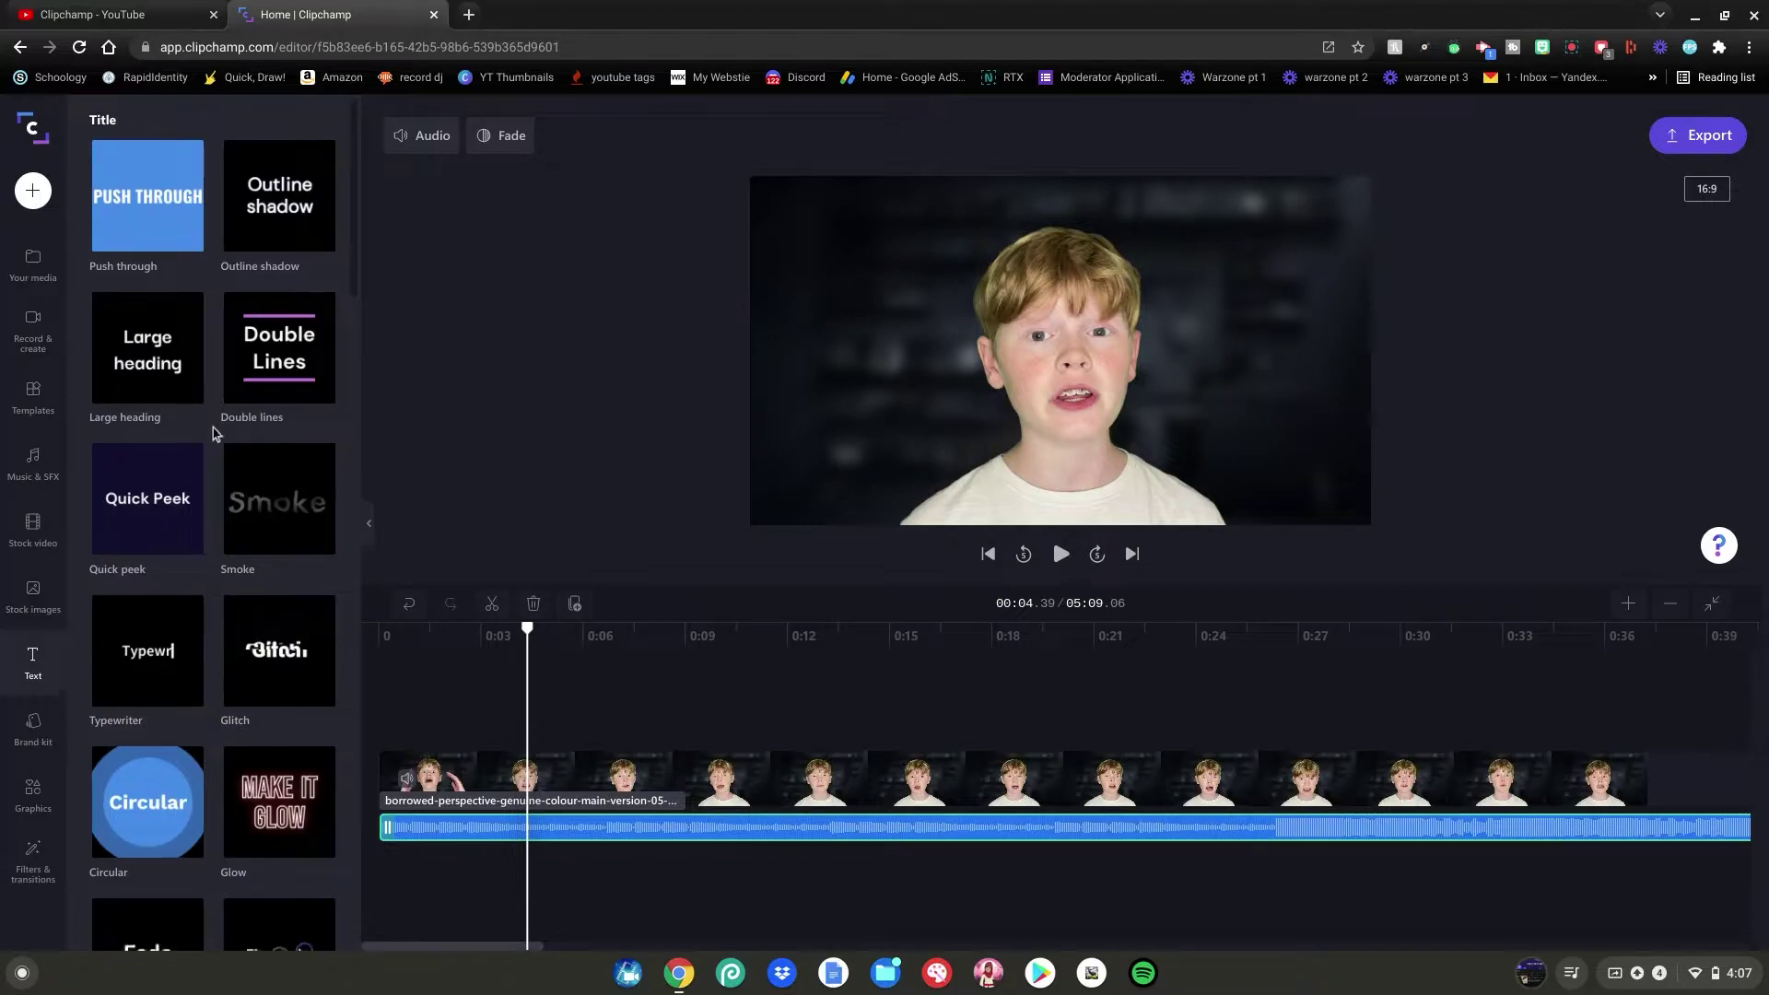
pyautogui.scroll(-1, 213, 435)
pyautogui.scroll(-3, 213, 435)
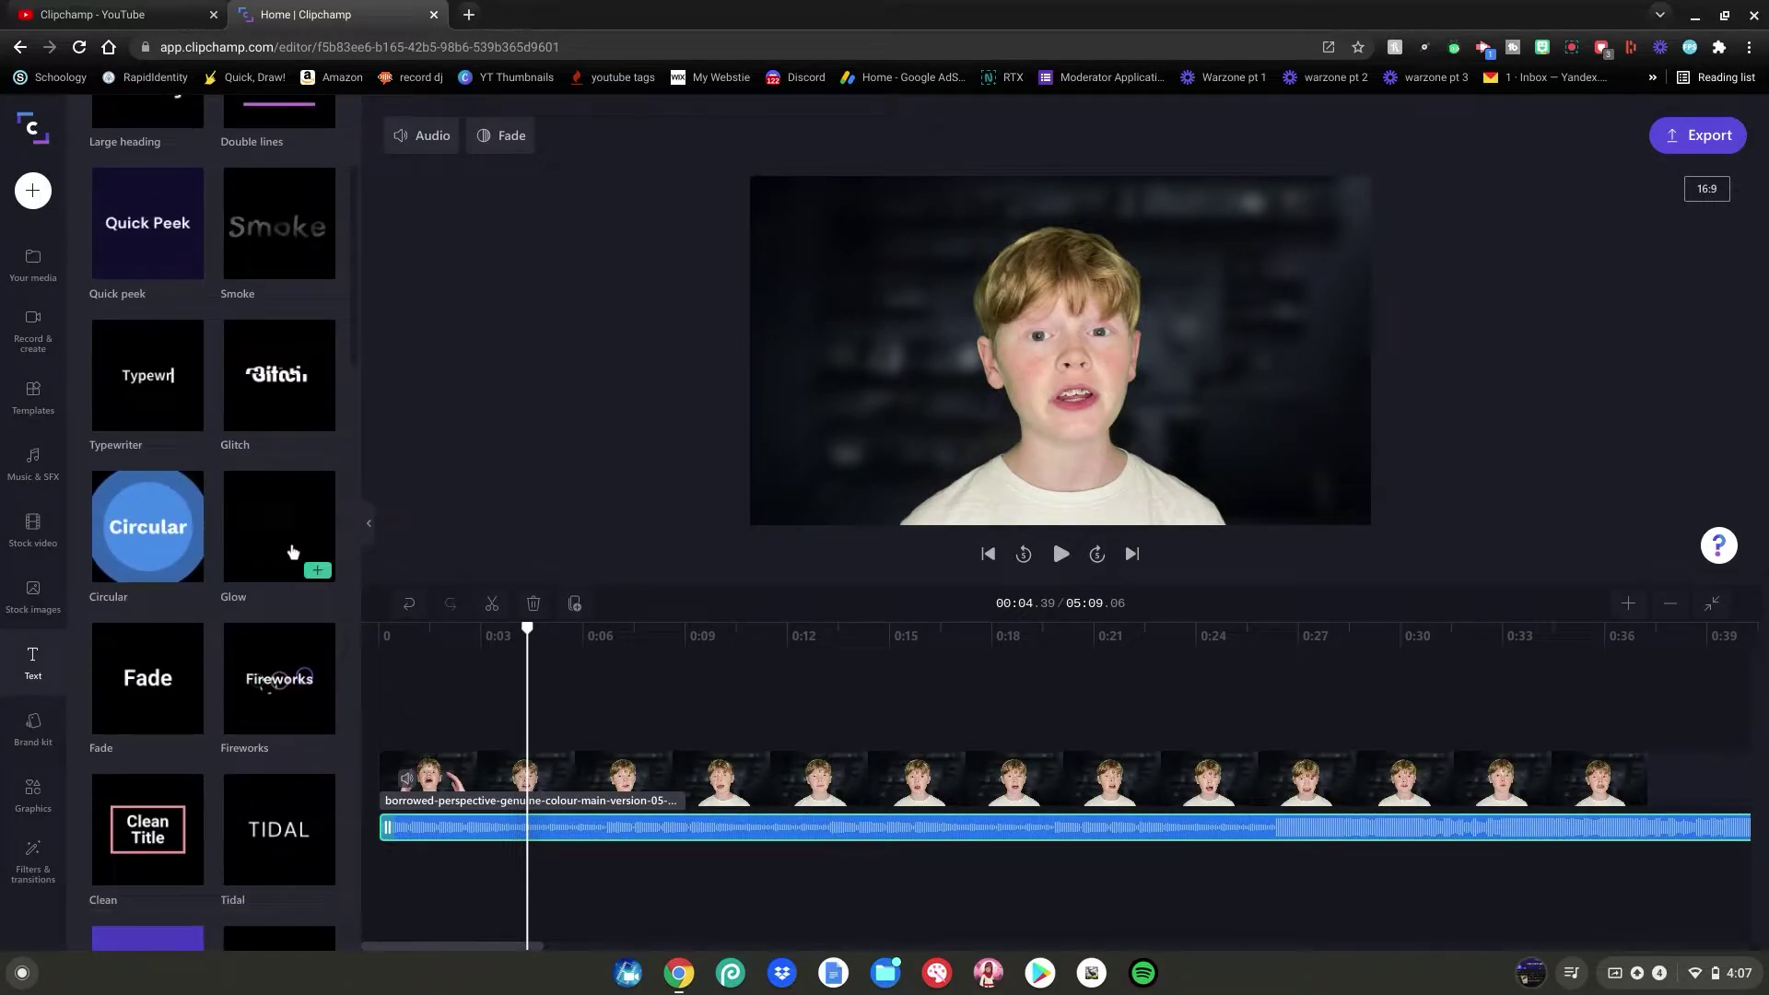
pyautogui.scroll(4, 314, 539)
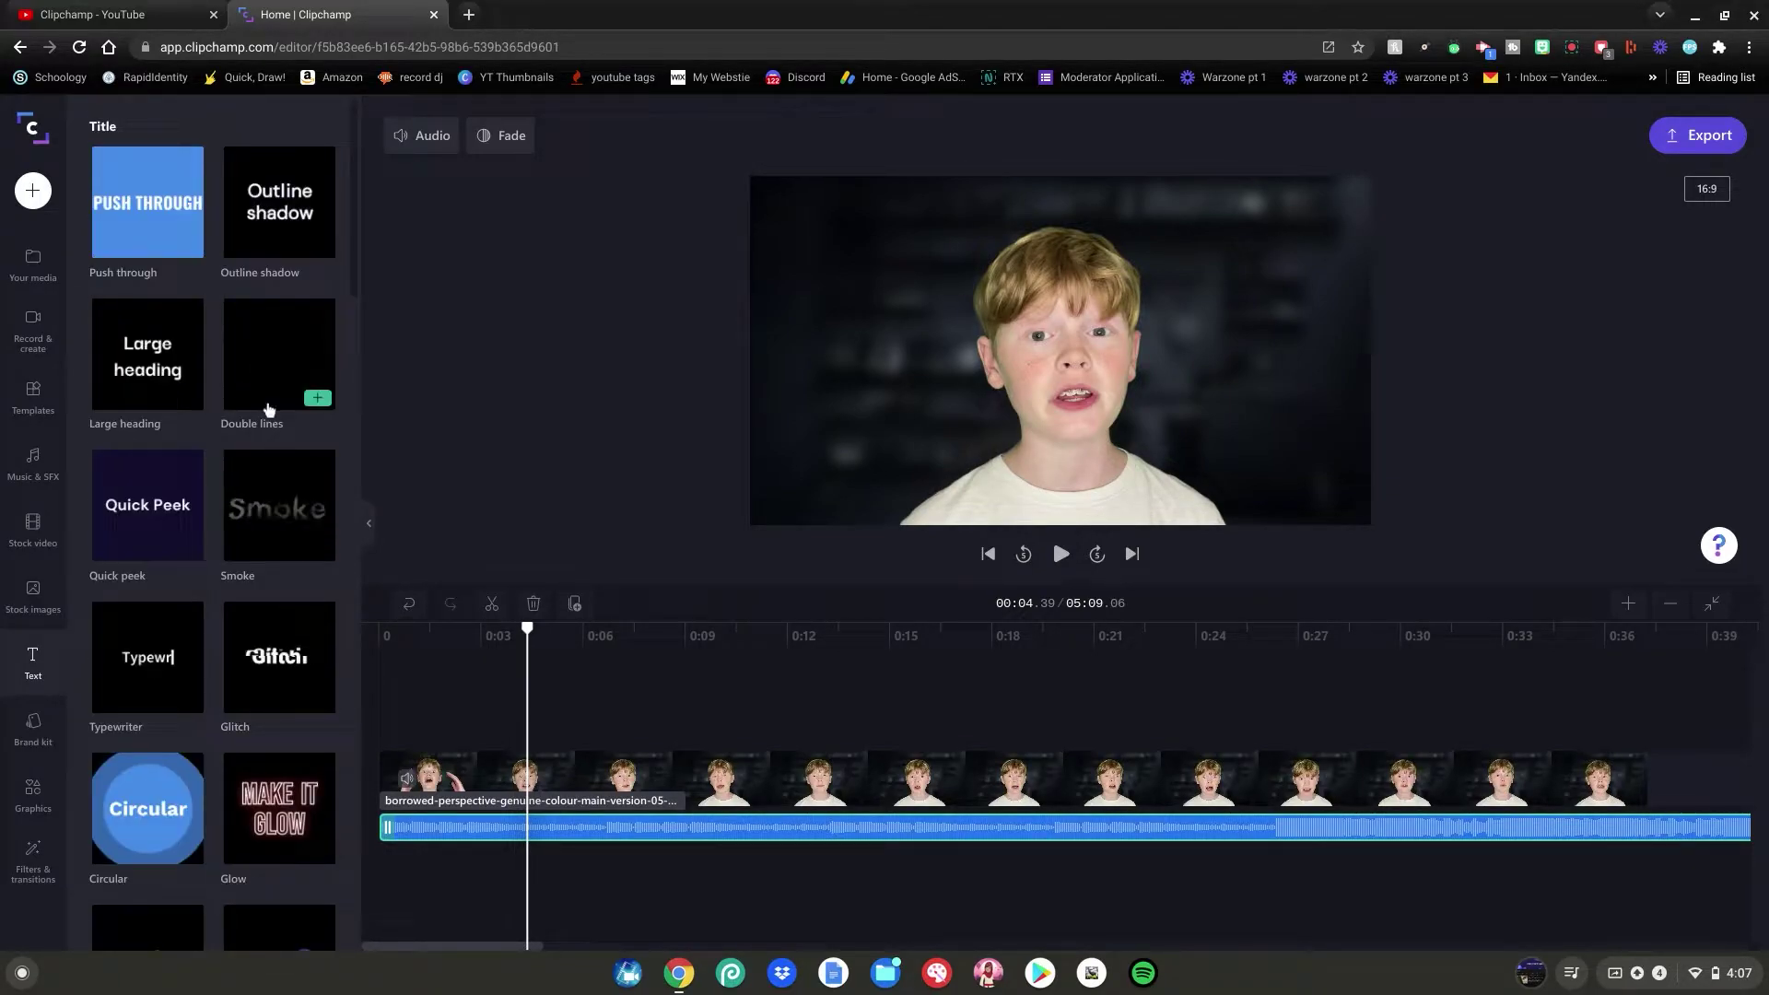
pyautogui.scroll(-1, 146, 695)
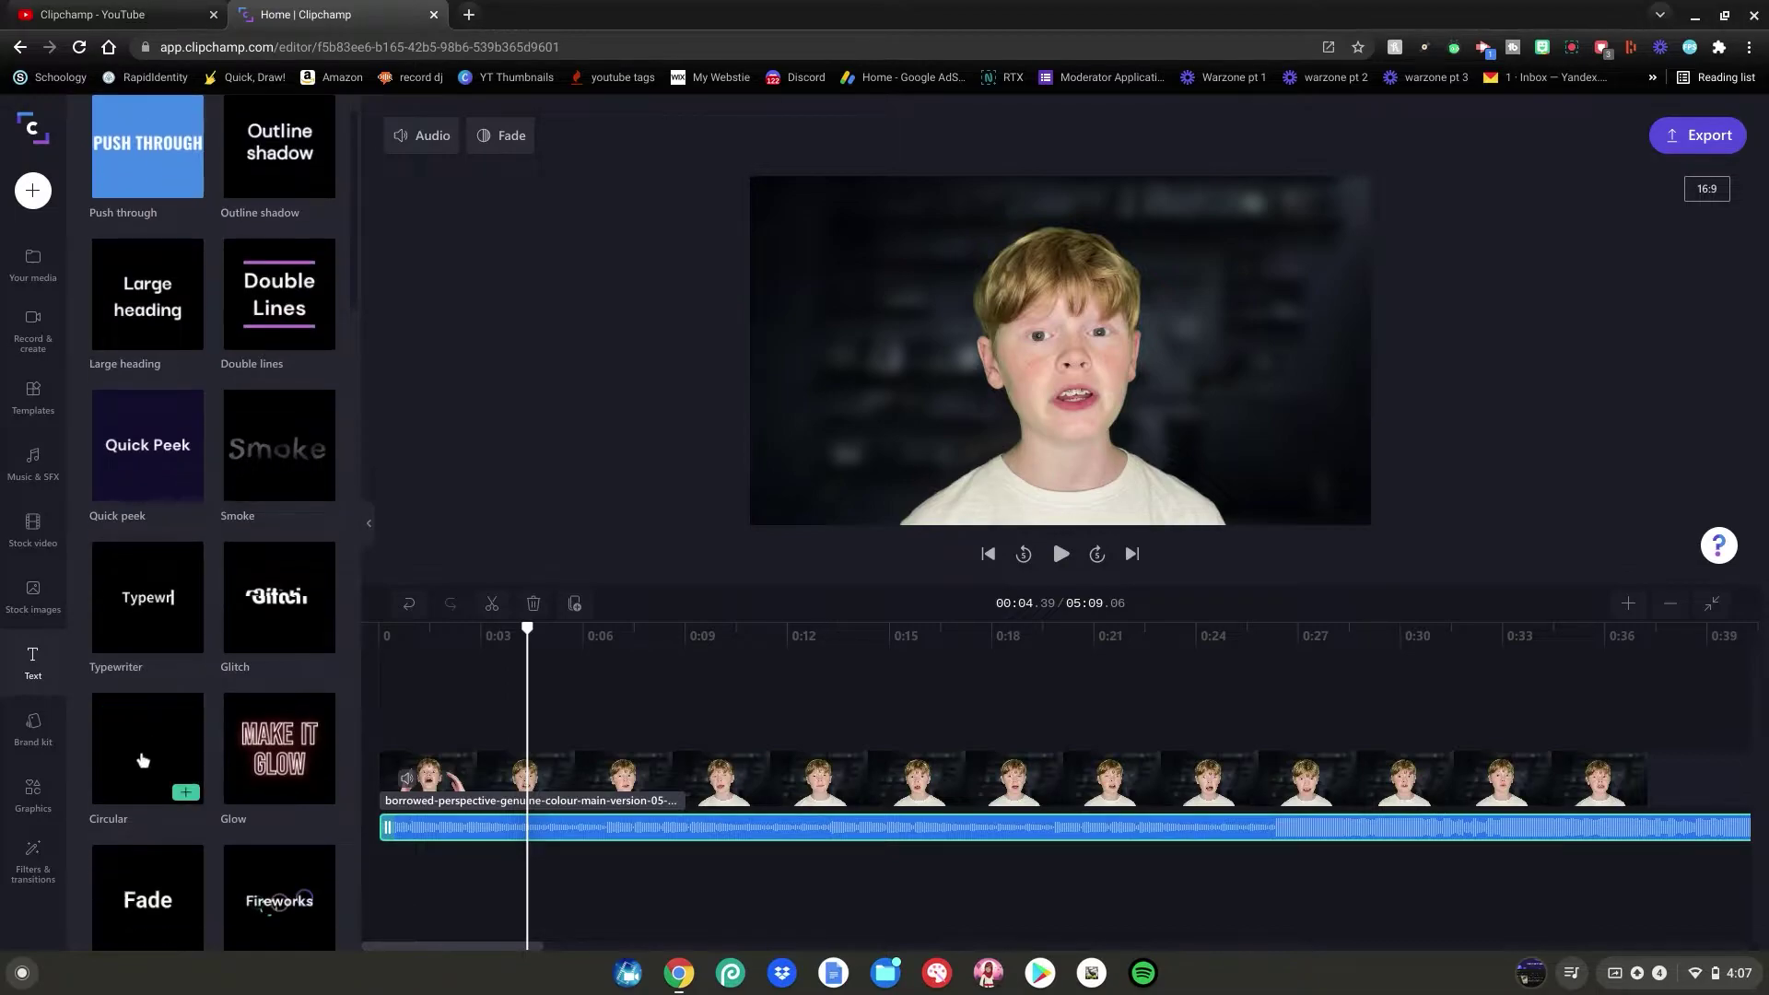
pyautogui.scroll(-2, 183, 754)
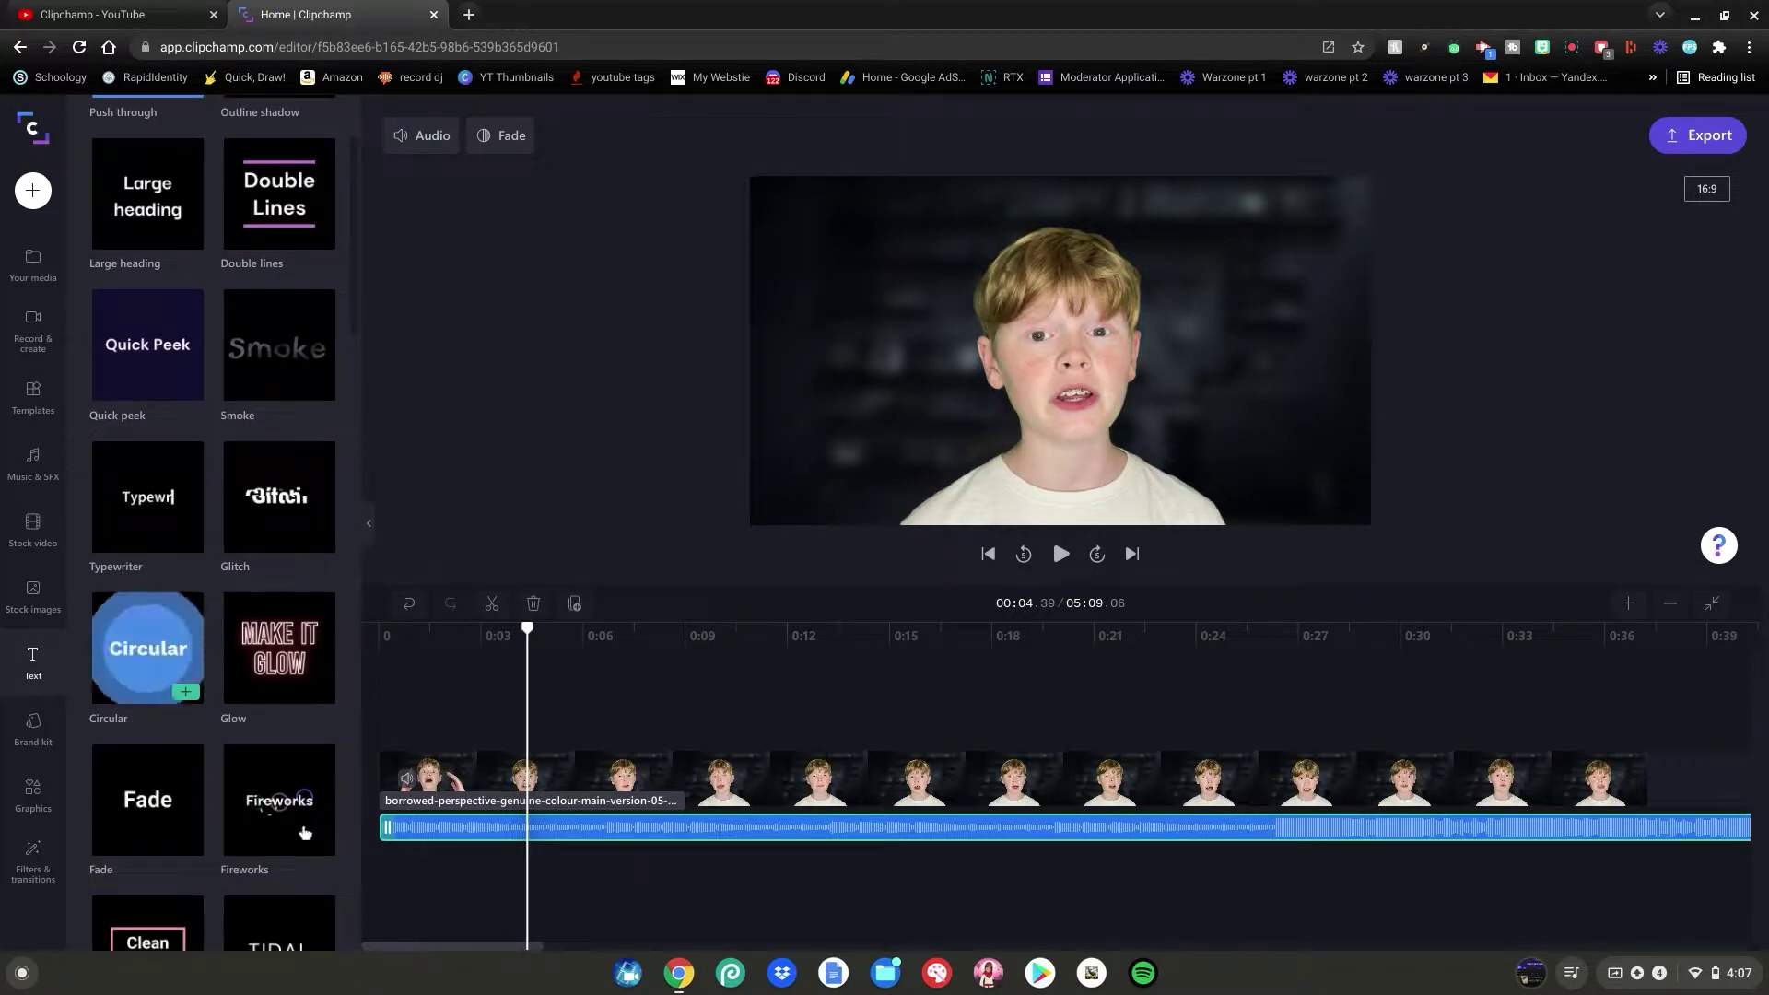
pyautogui.scroll(-1, 294, 820)
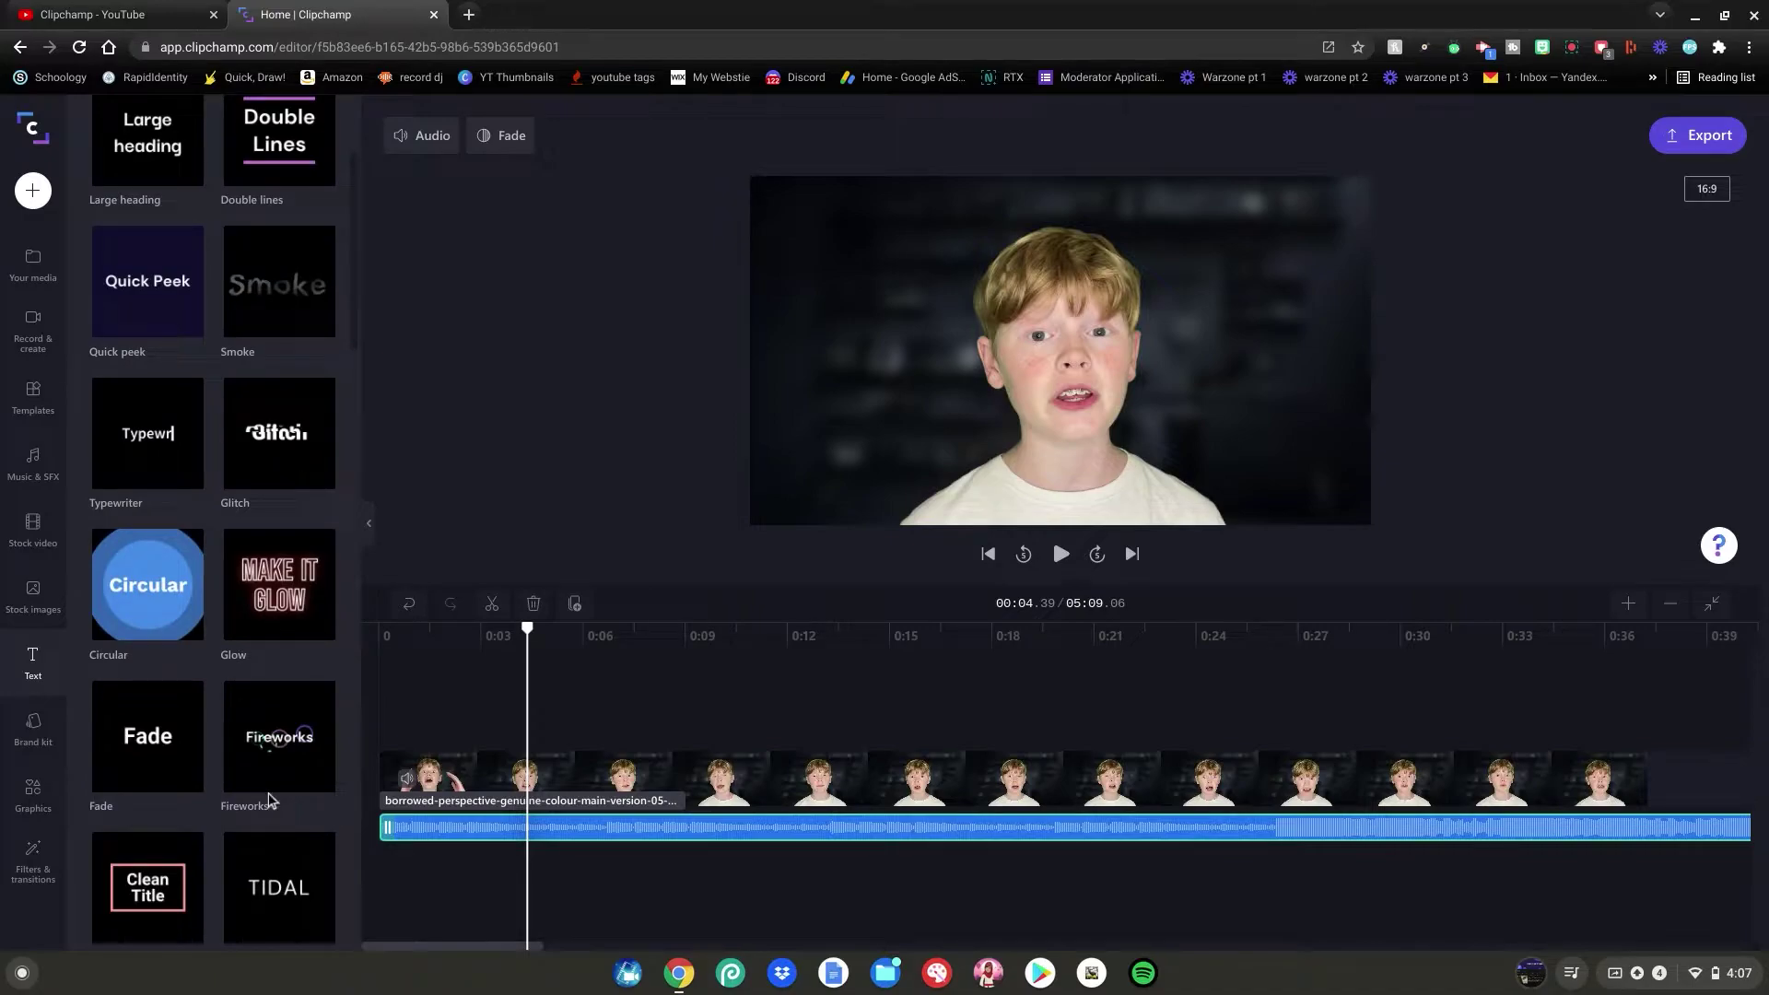
pyautogui.scroll(4, 271, 800)
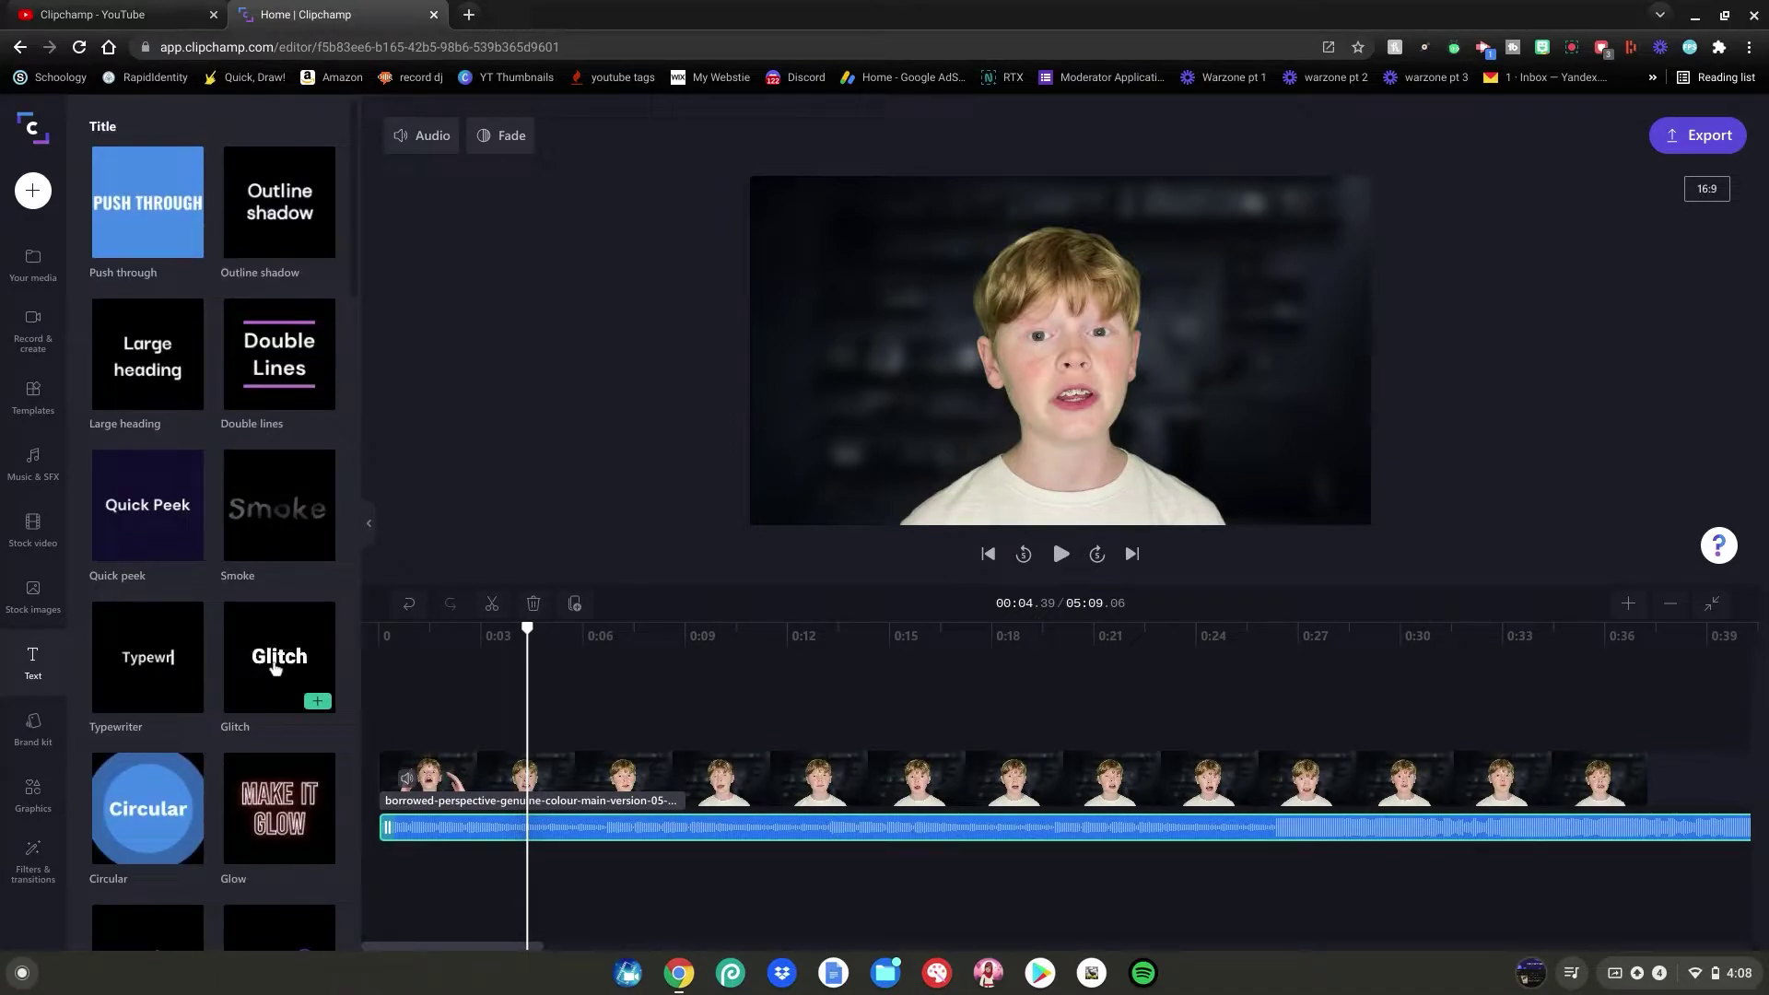
# Add the Glitch title at the start of the intro and select its placeholder text.
pyautogui.moveTo(274, 668); pyautogui.dragTo(423, 735)
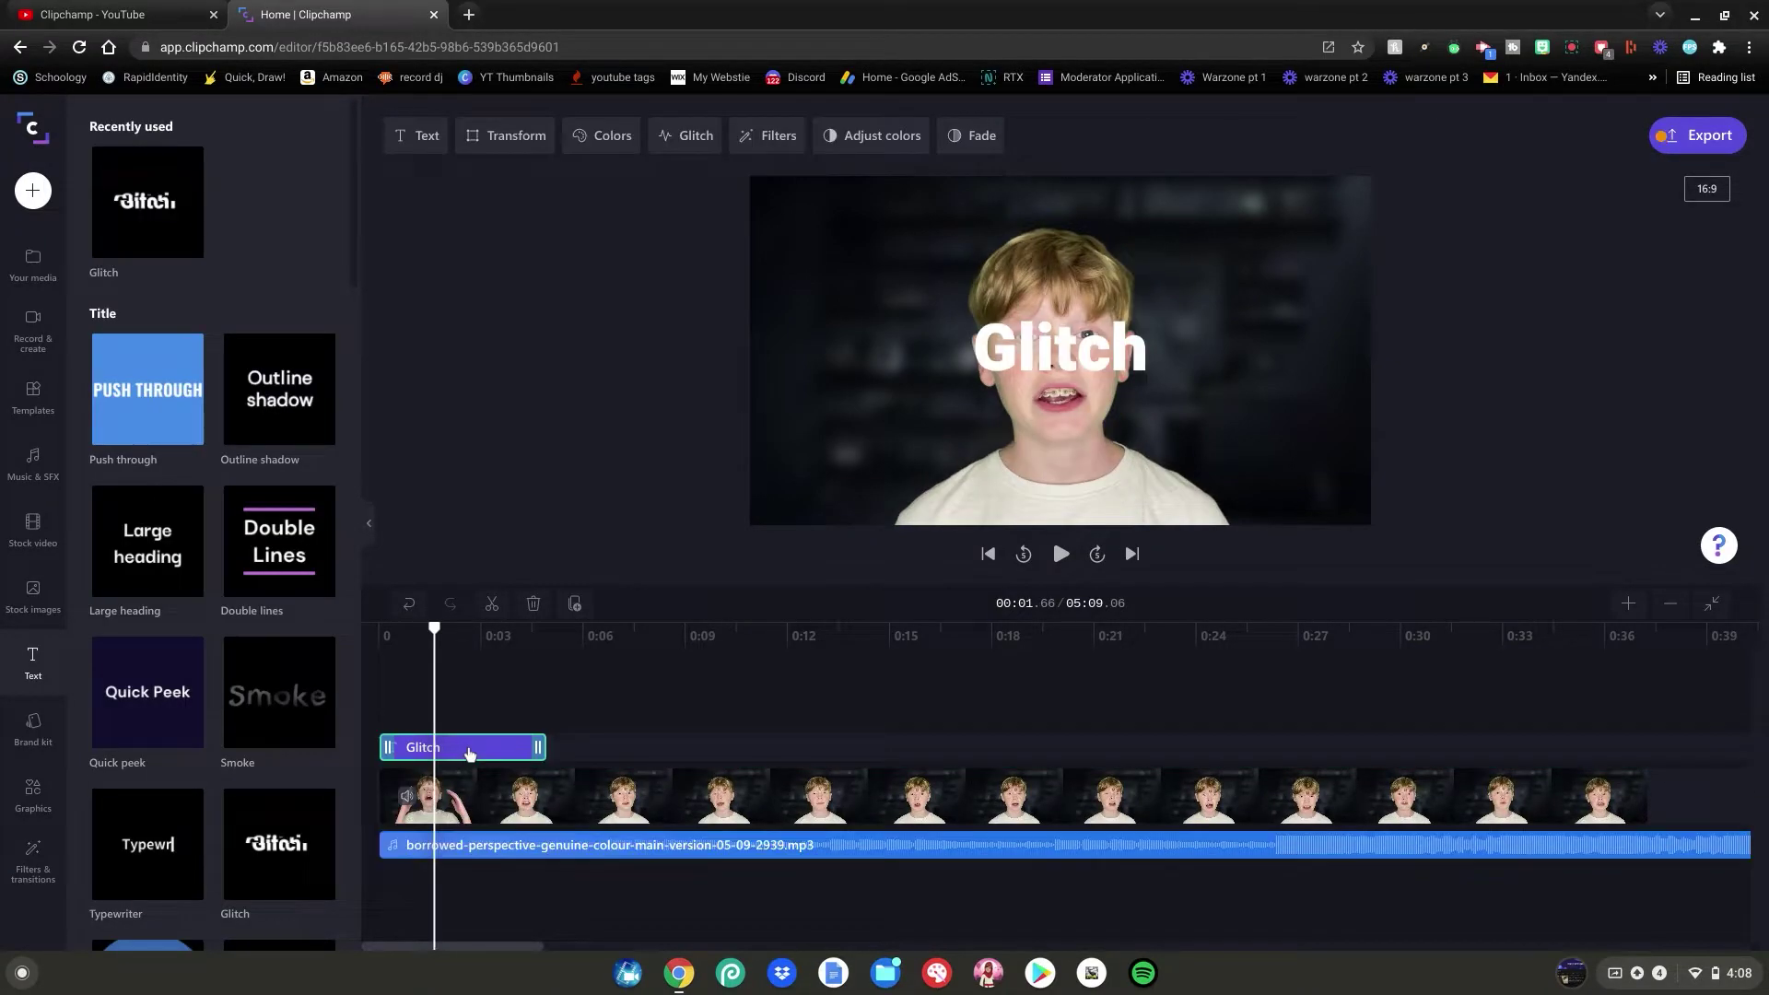
pyautogui.click(415, 138)
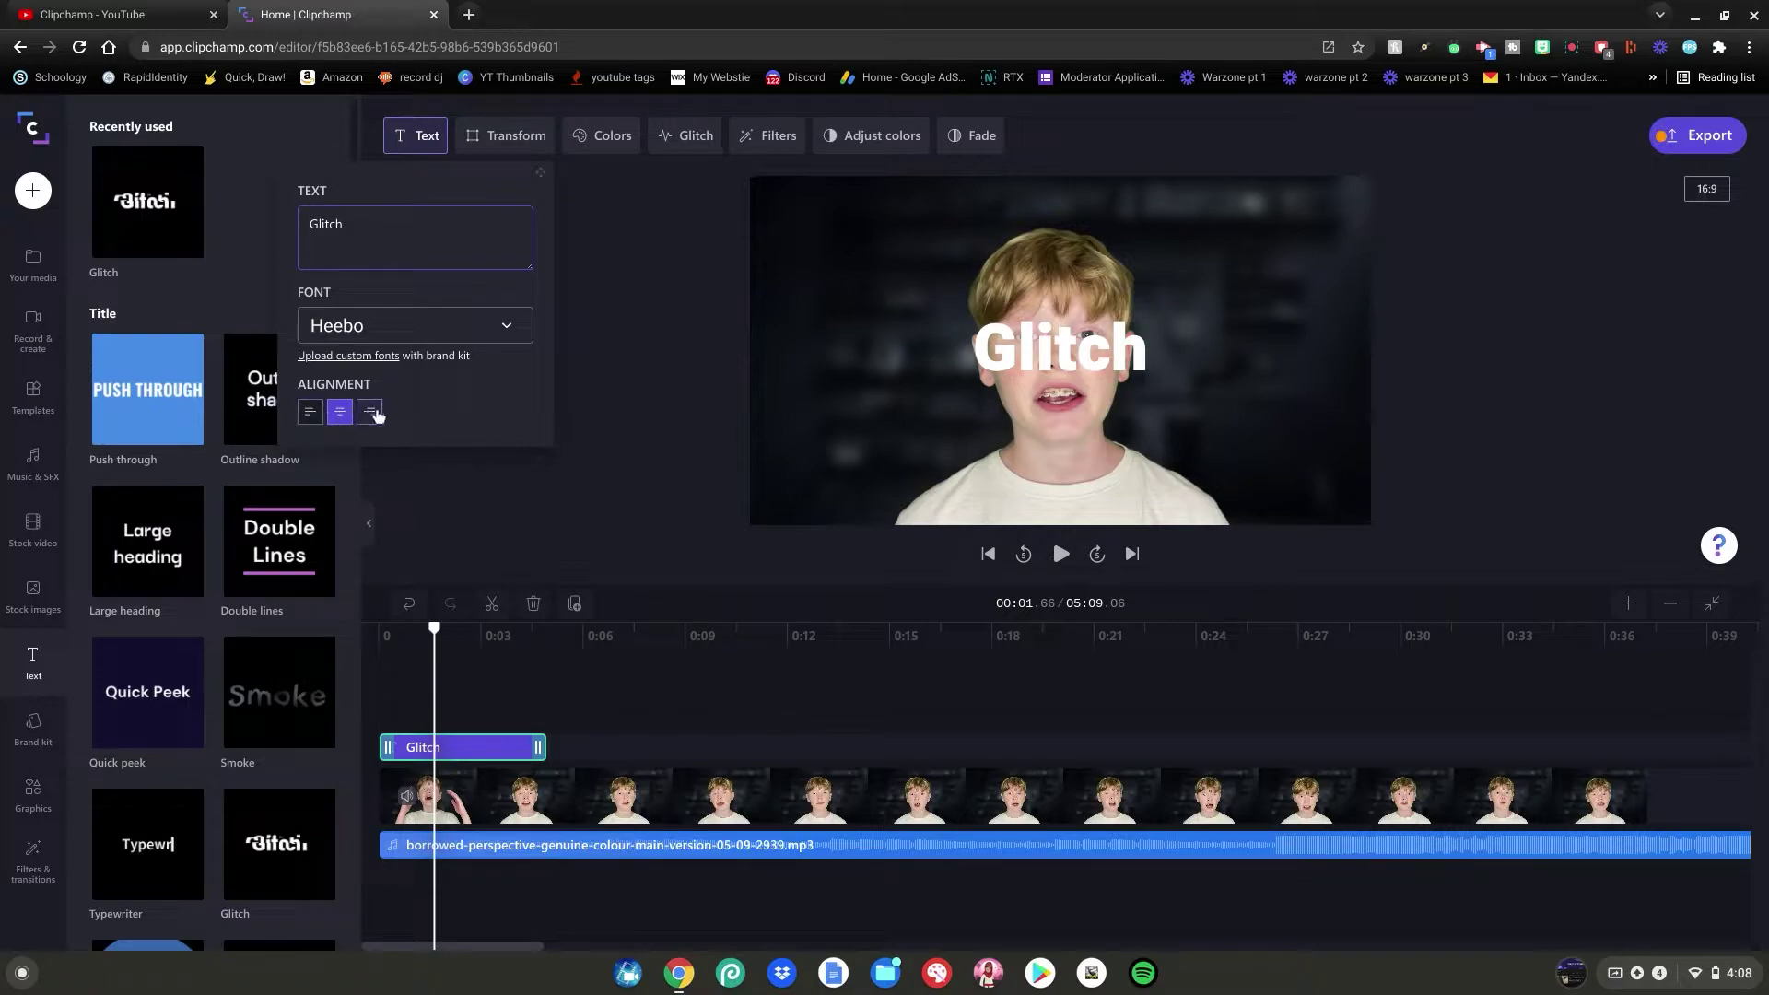
pyautogui.hotkey('ctrl', 'a')
# Change the title to 'Hey Guys!', shrink it slightly and move it near the frame bottom.
pyautogui.write('Hey Guys!')
pyautogui.click(493, 138)
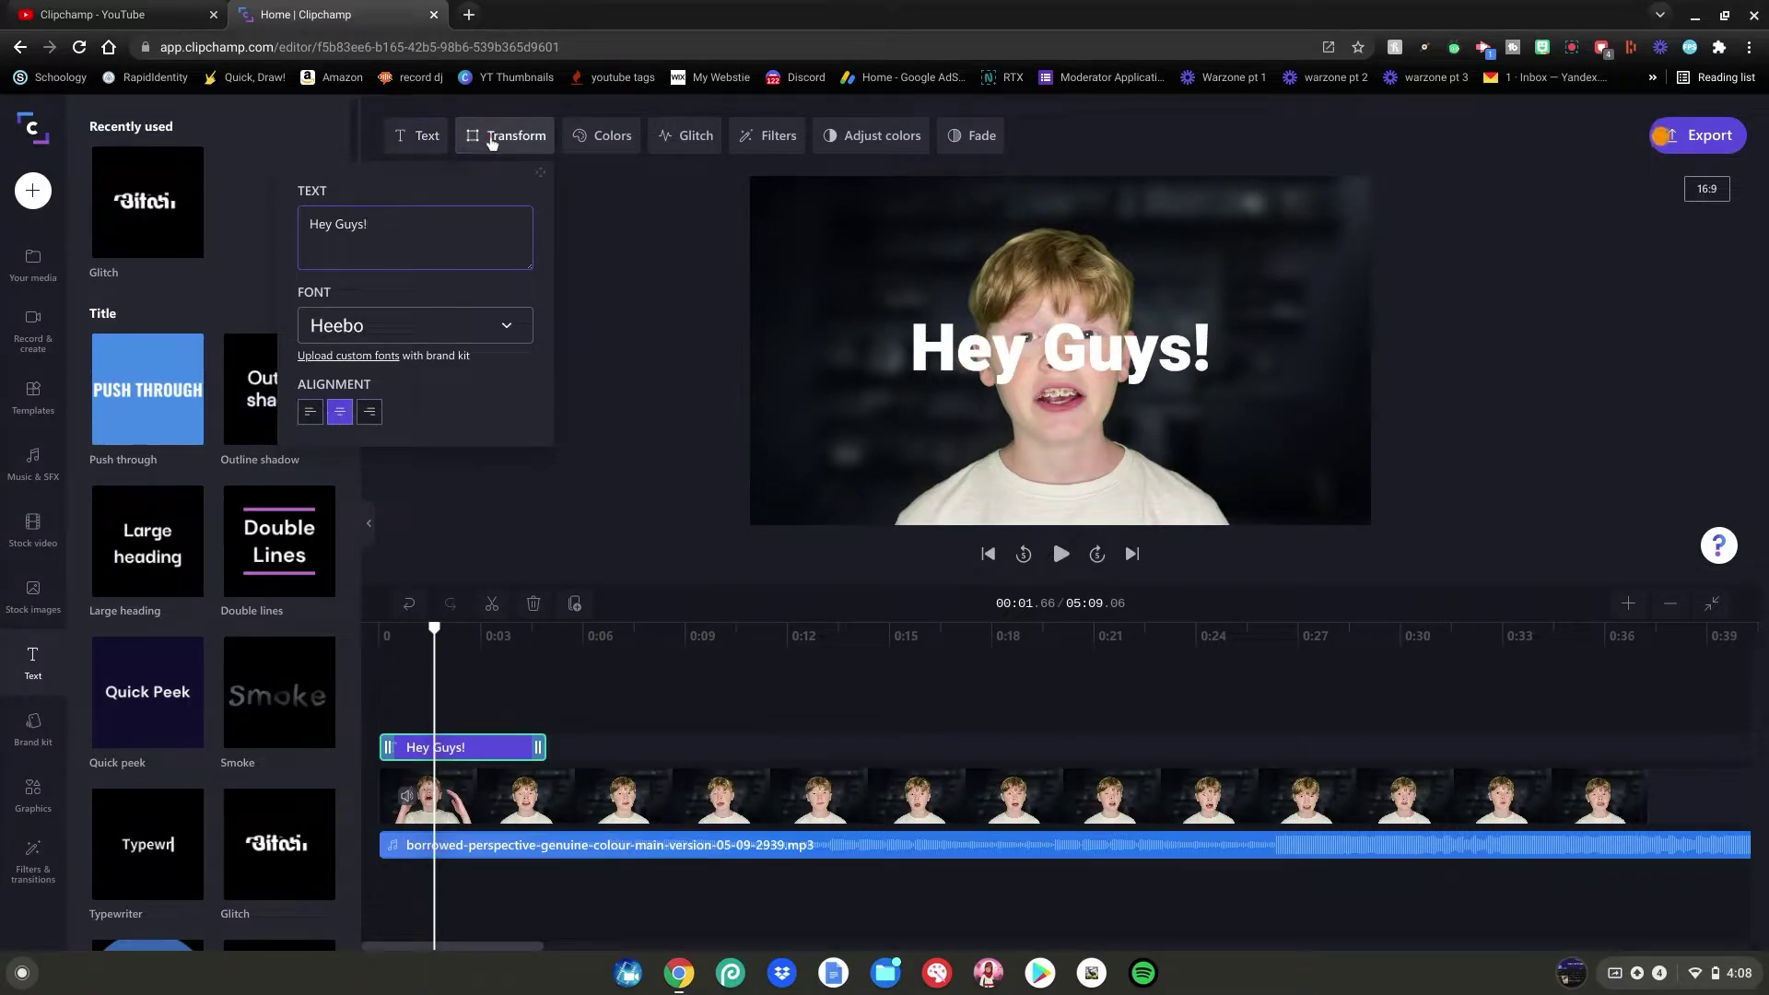
pyautogui.moveTo(493, 310); pyautogui.dragTo(462, 318)
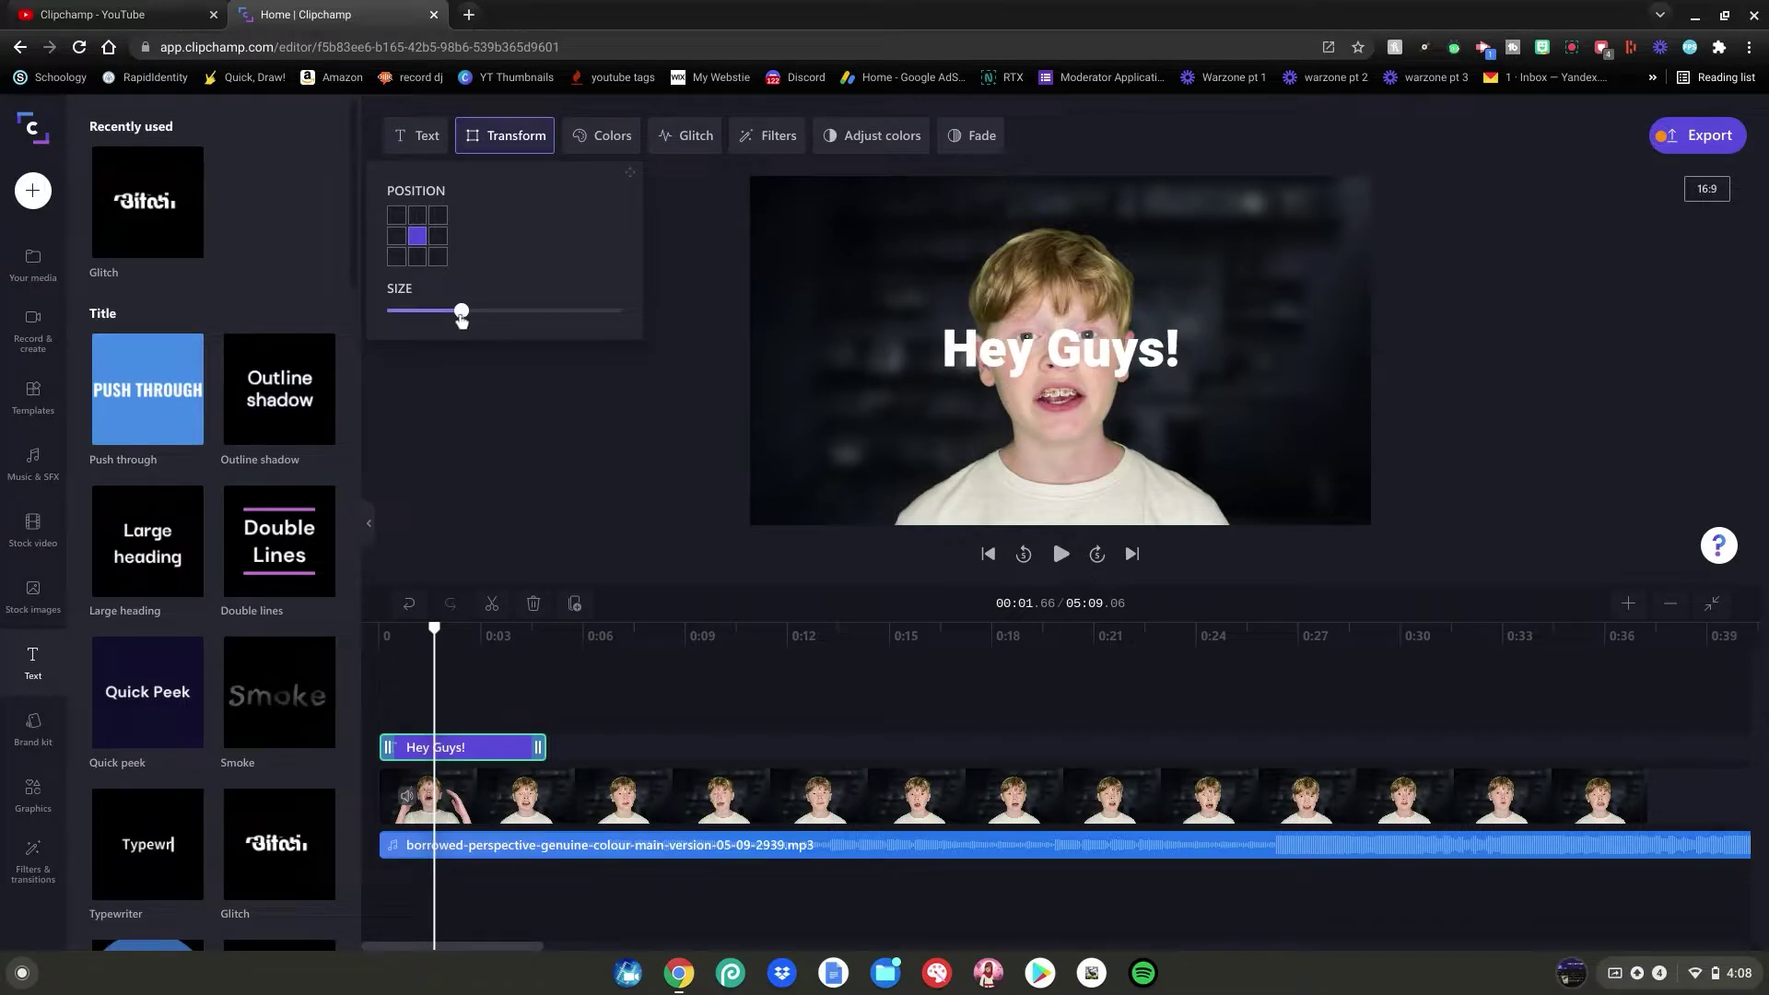
pyautogui.click(1047, 348)
pyautogui.moveTo(1047, 348); pyautogui.dragTo(1050, 465)
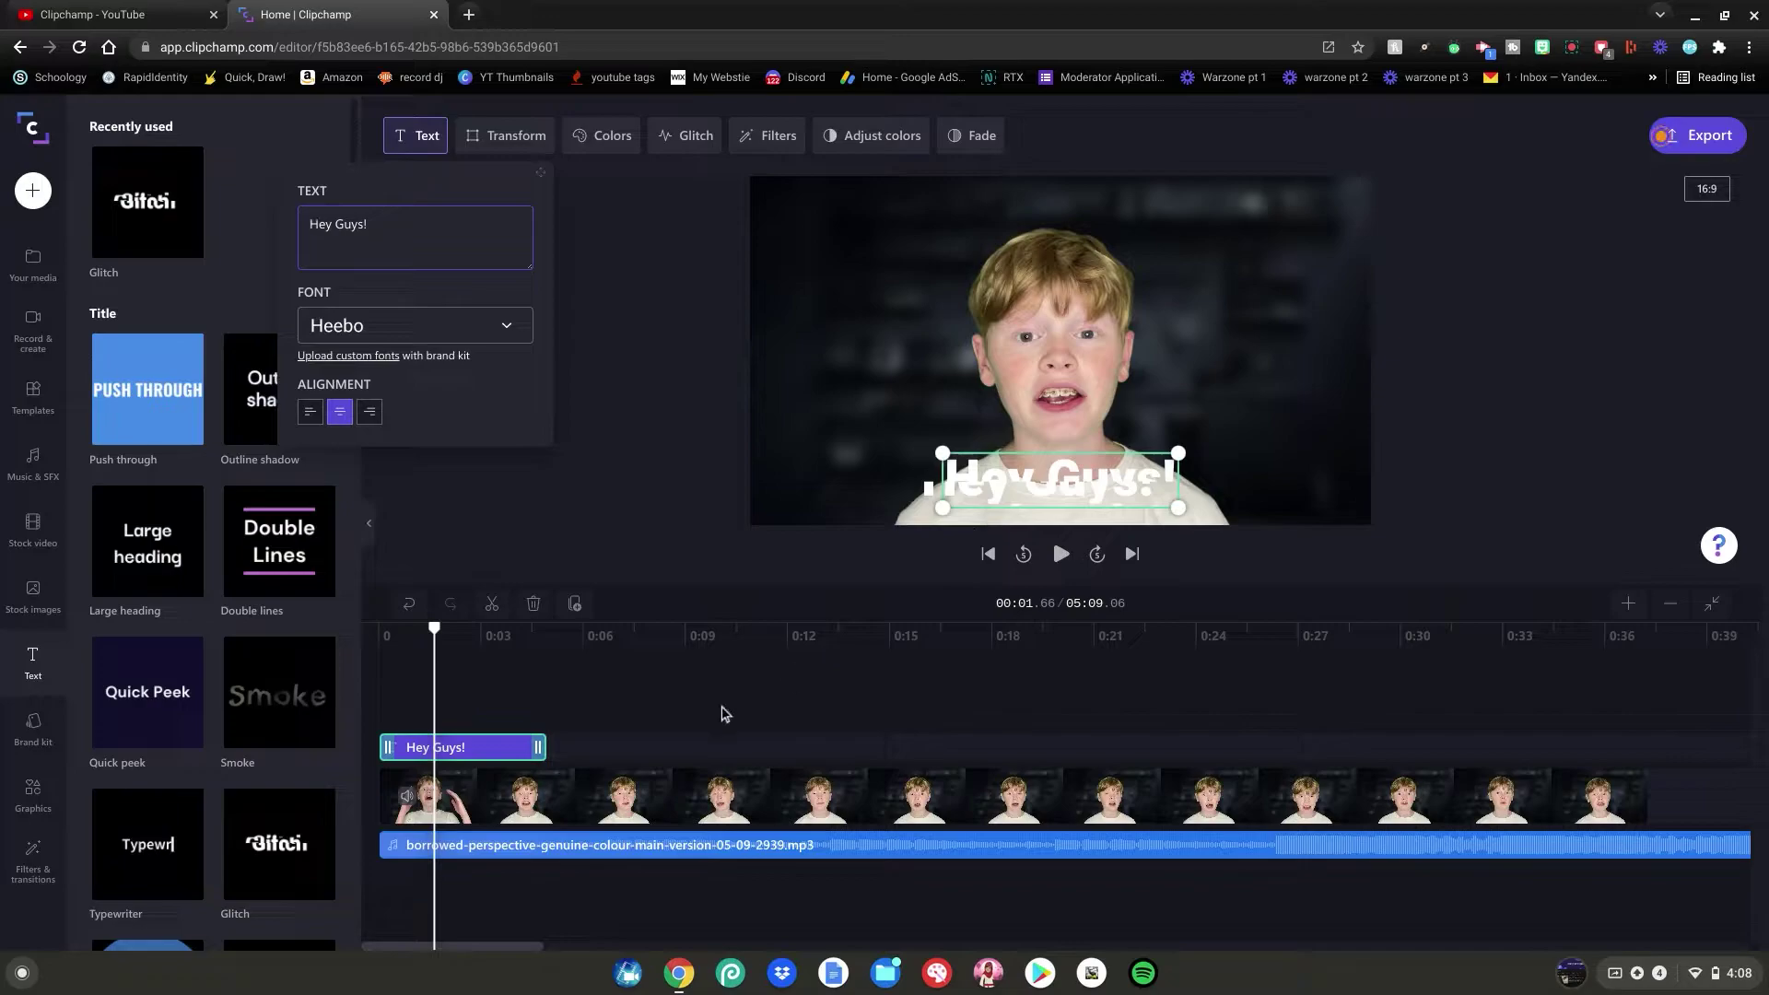
# Replay the intro from the start to check the title, then select the intro video clip.
pyautogui.moveTo(607, 714); pyautogui.dragTo(369, 647)
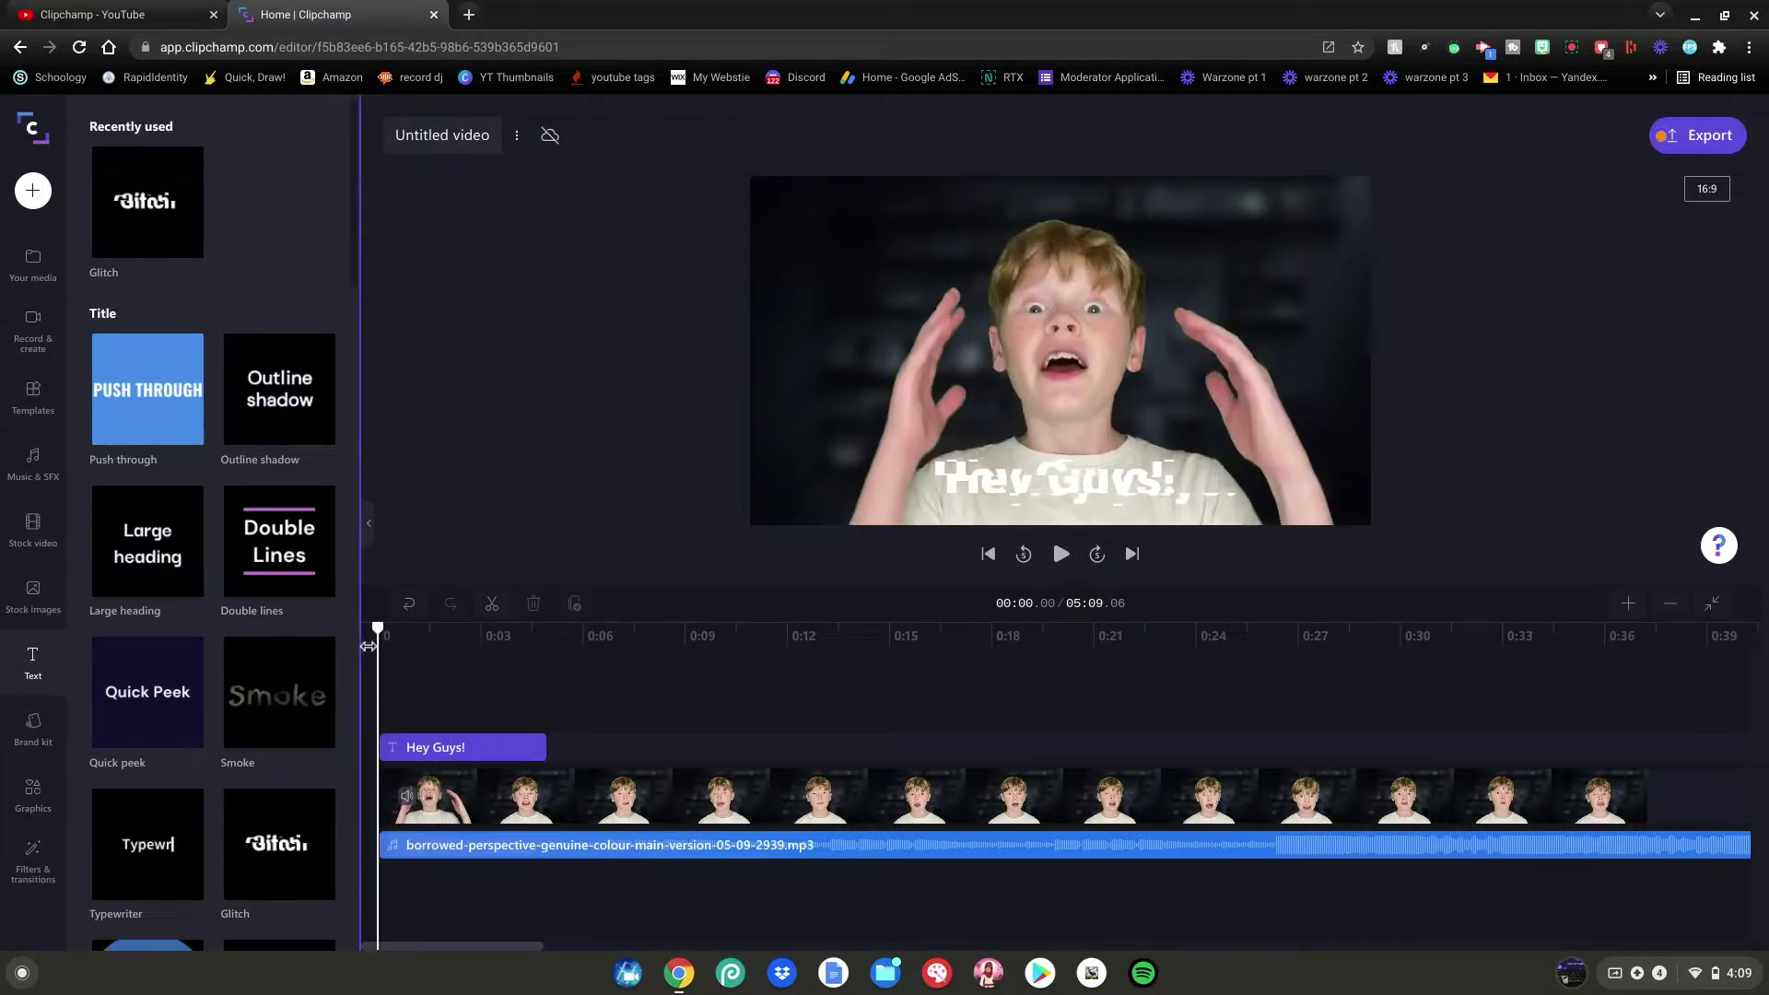
pyautogui.click(1061, 554)
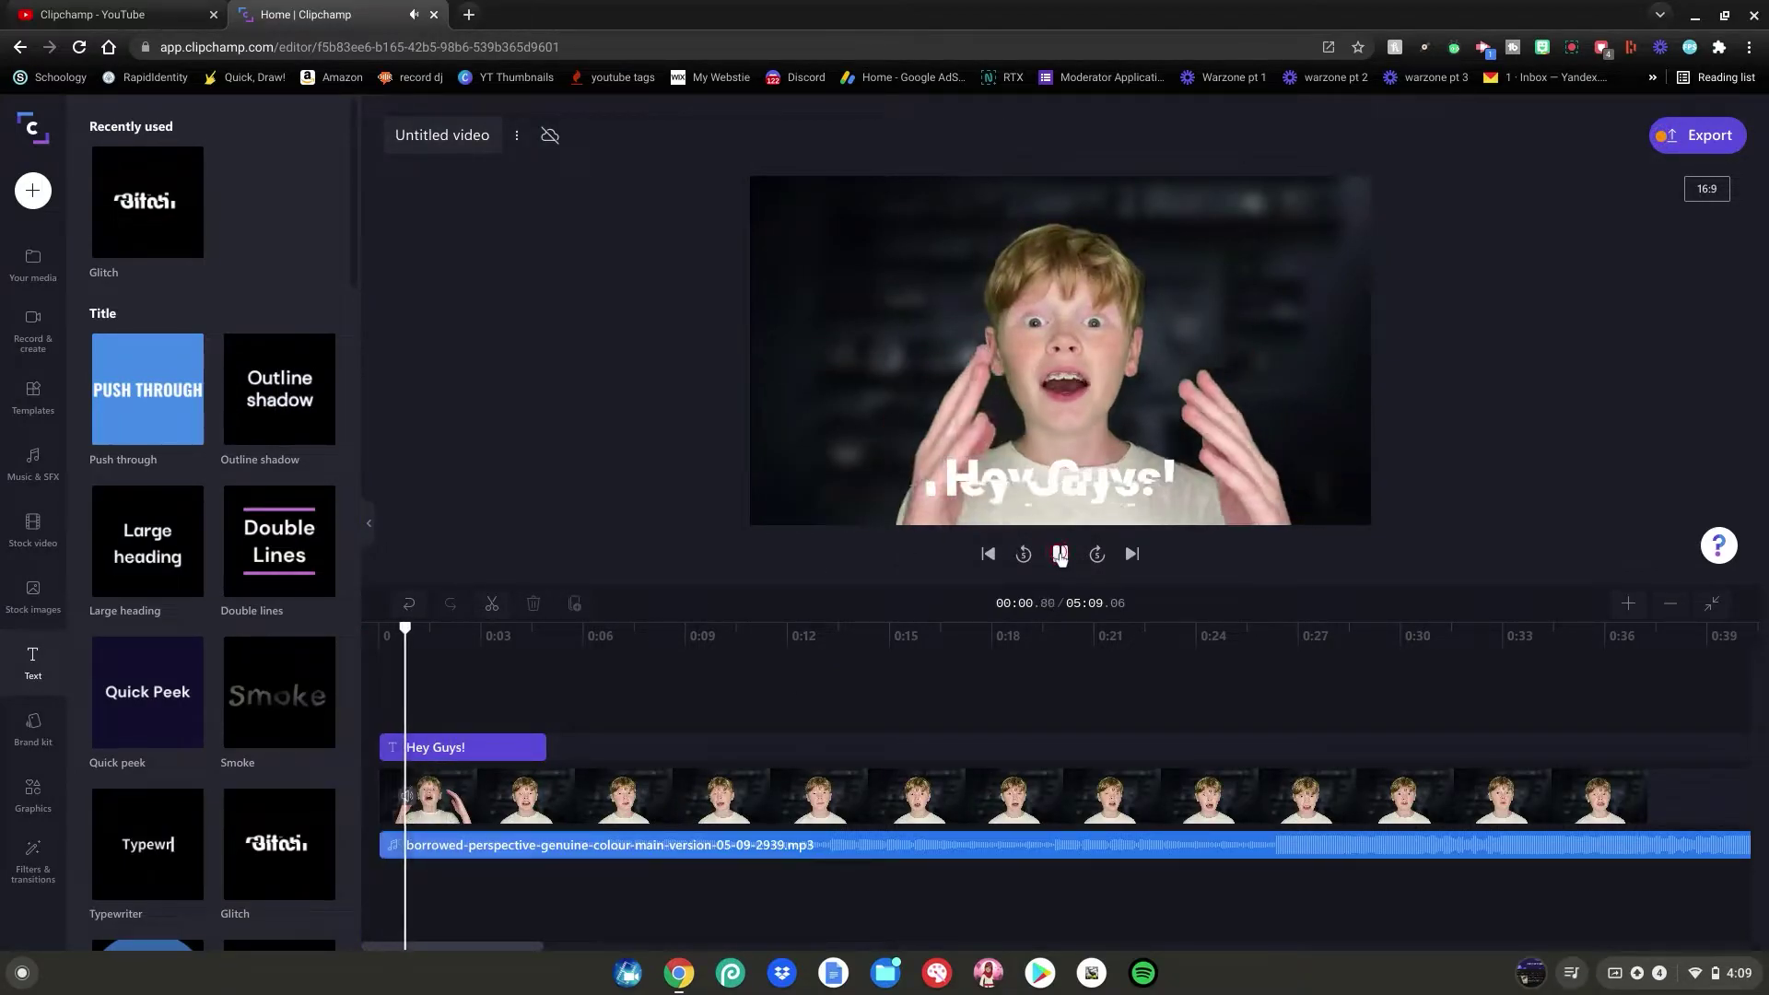
pyautogui.click(1060, 554)
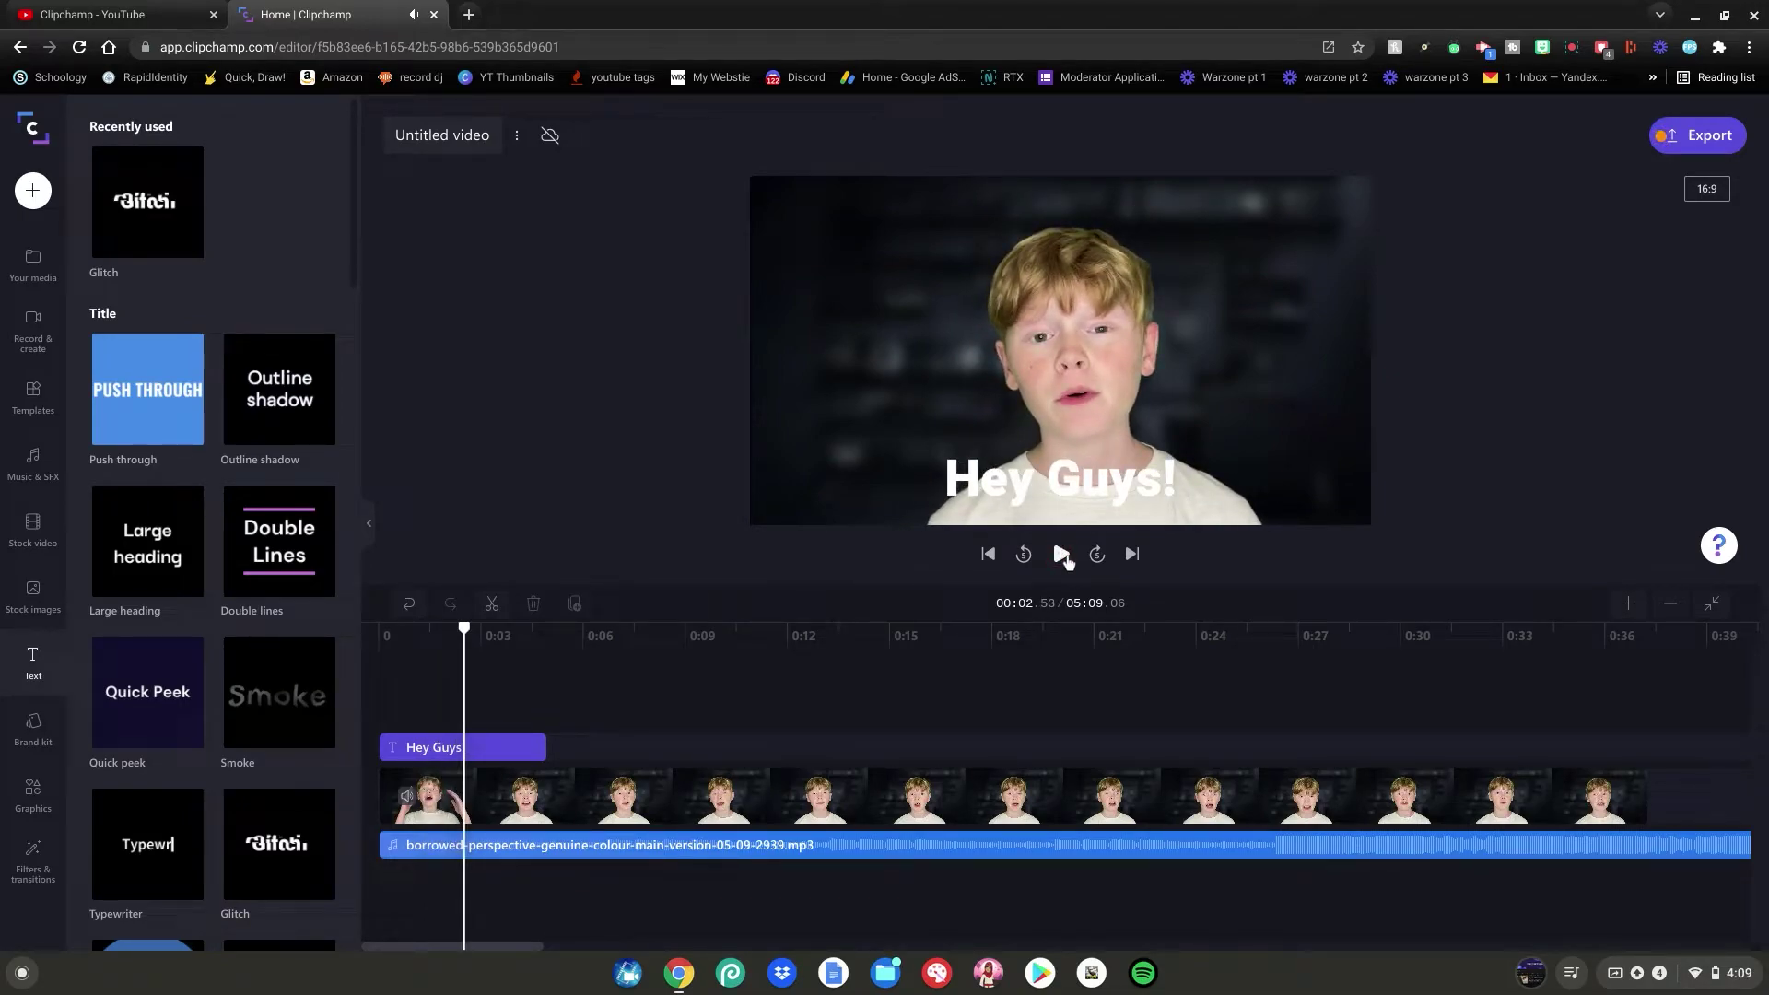
pyautogui.click(599, 796)
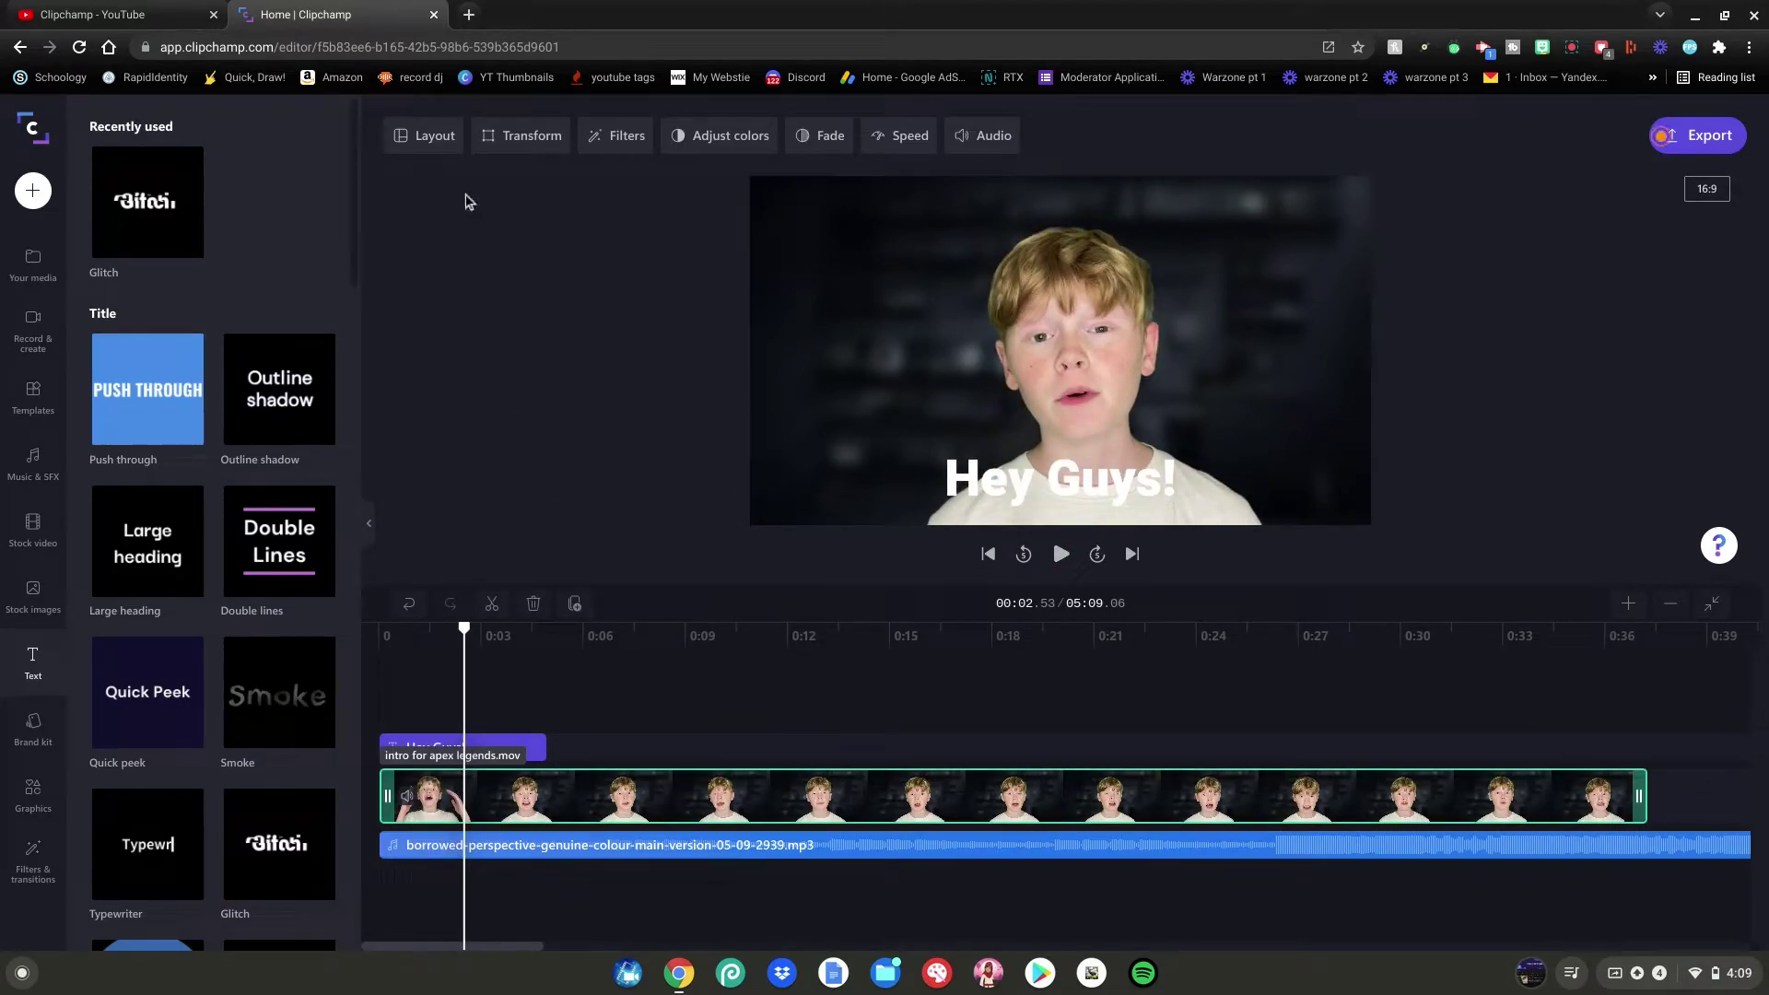
# Apply the Increased colour filter to the intro video clip.
pyautogui.click(424, 135)
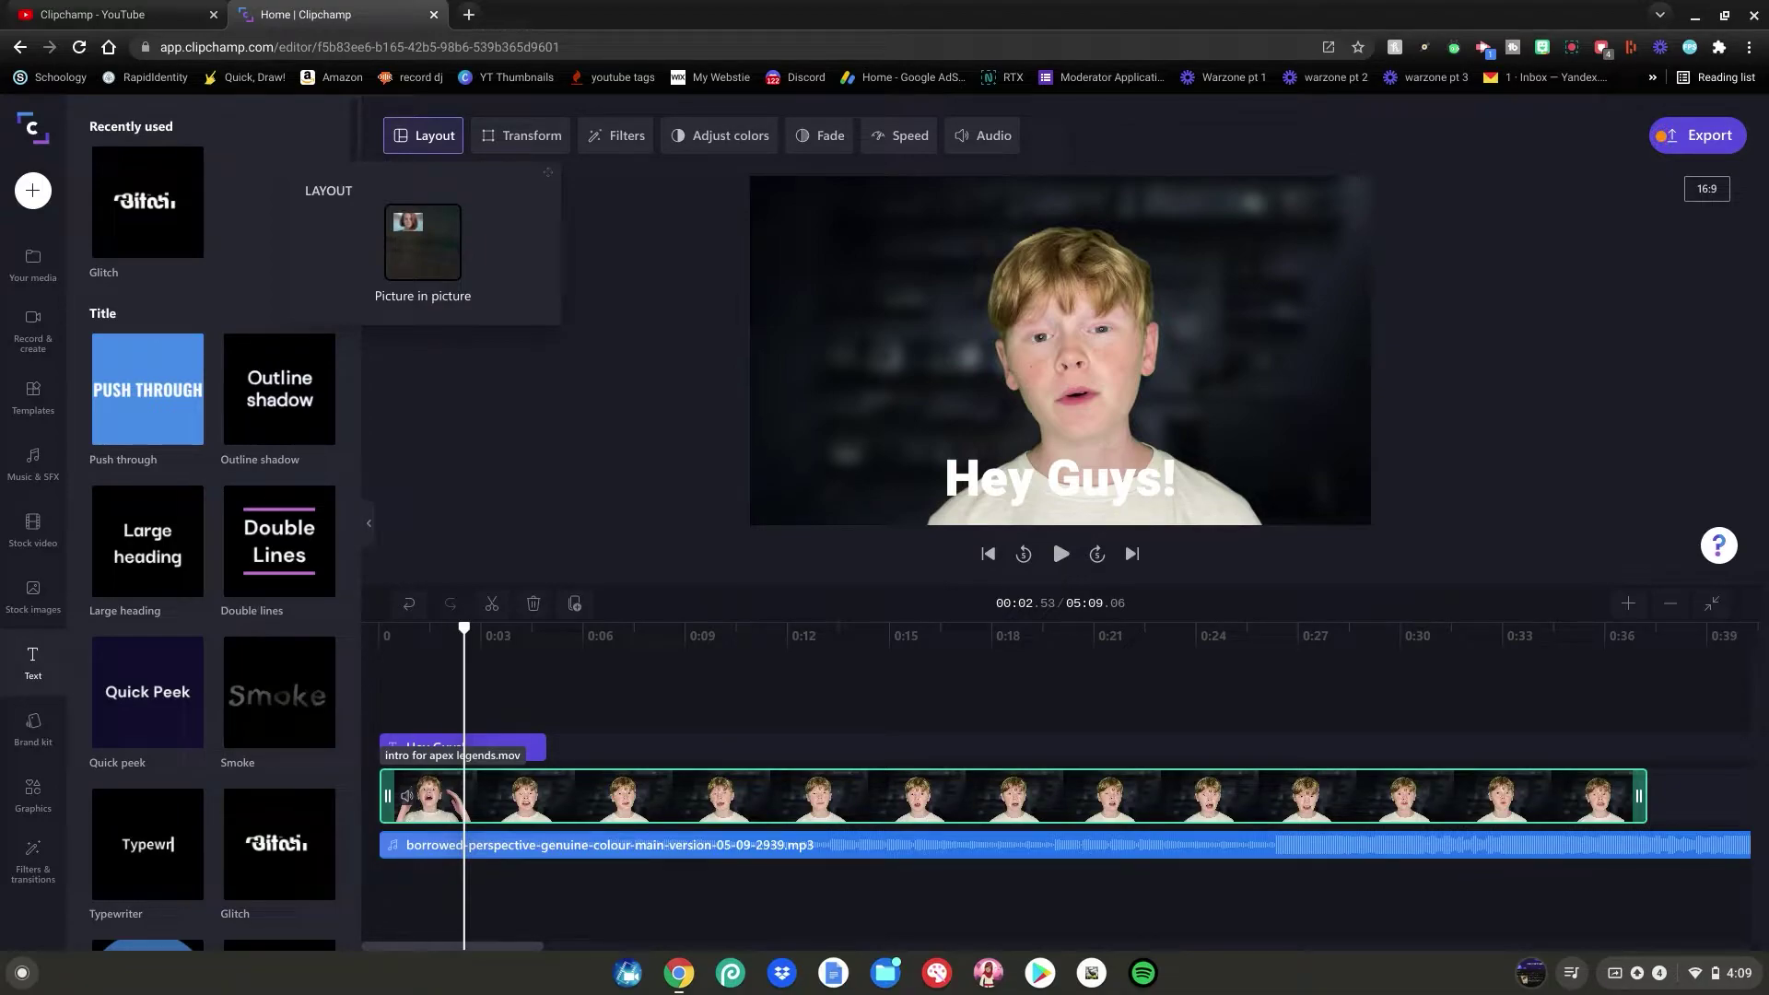
pyautogui.click(615, 135)
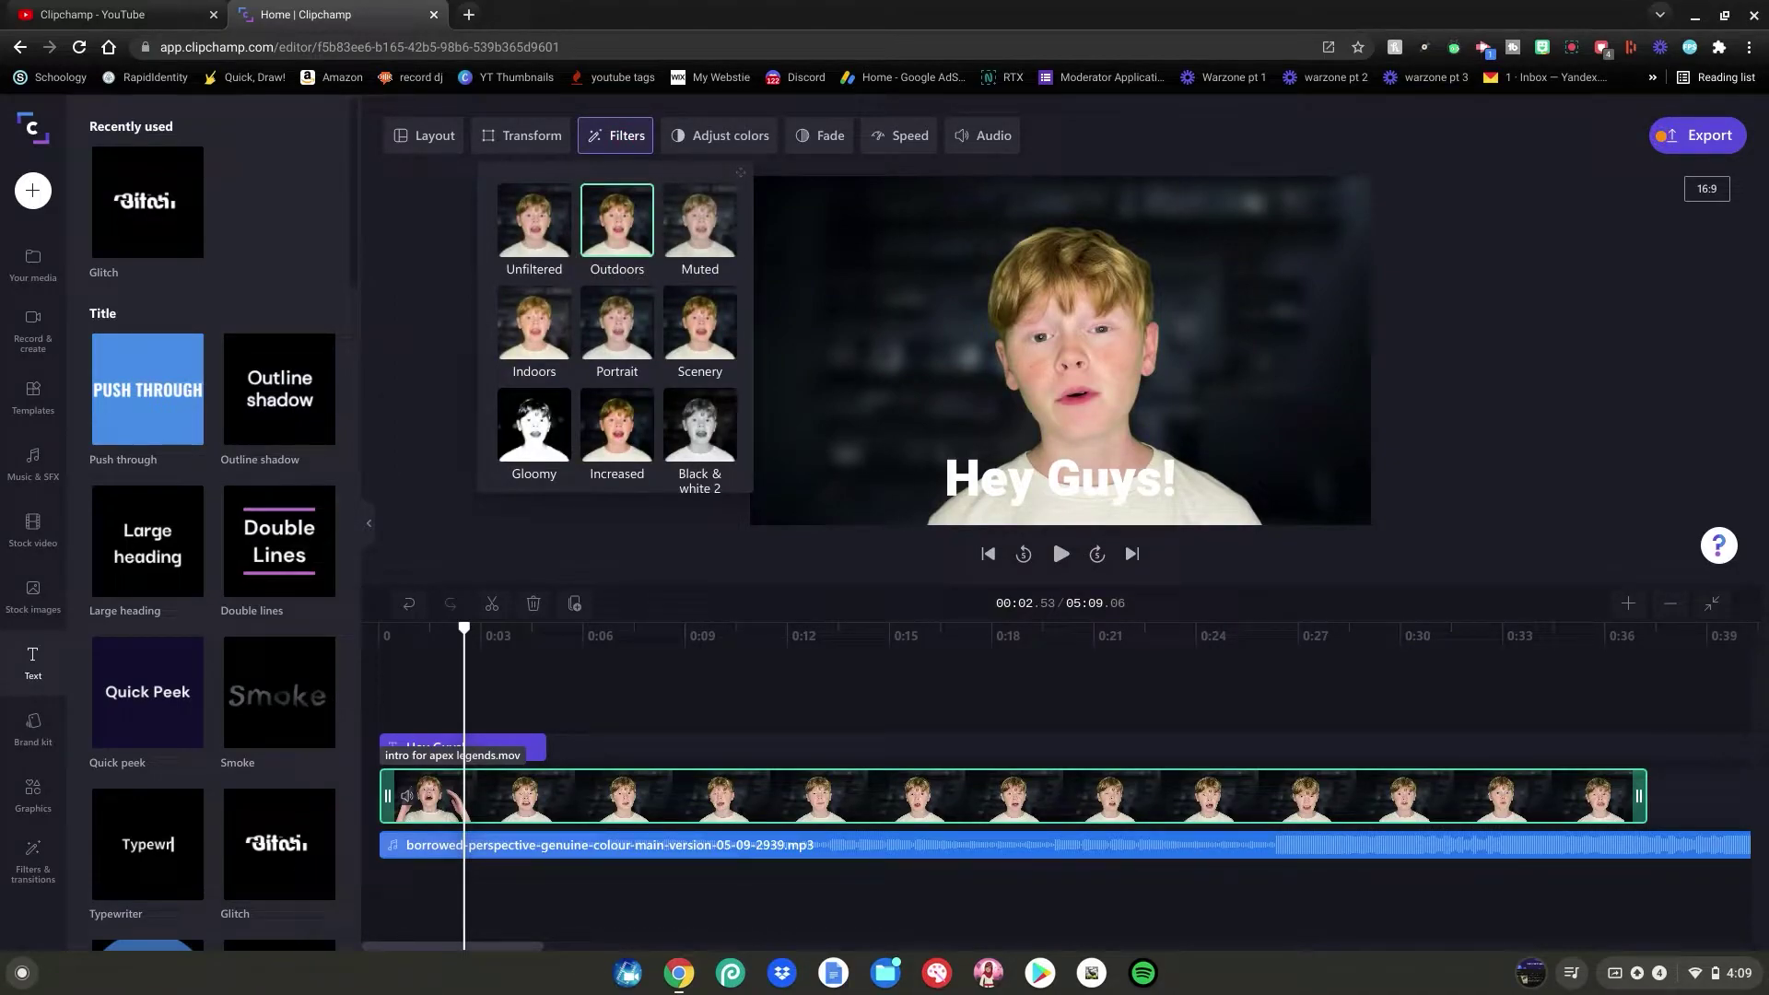
pyautogui.click(619, 425)
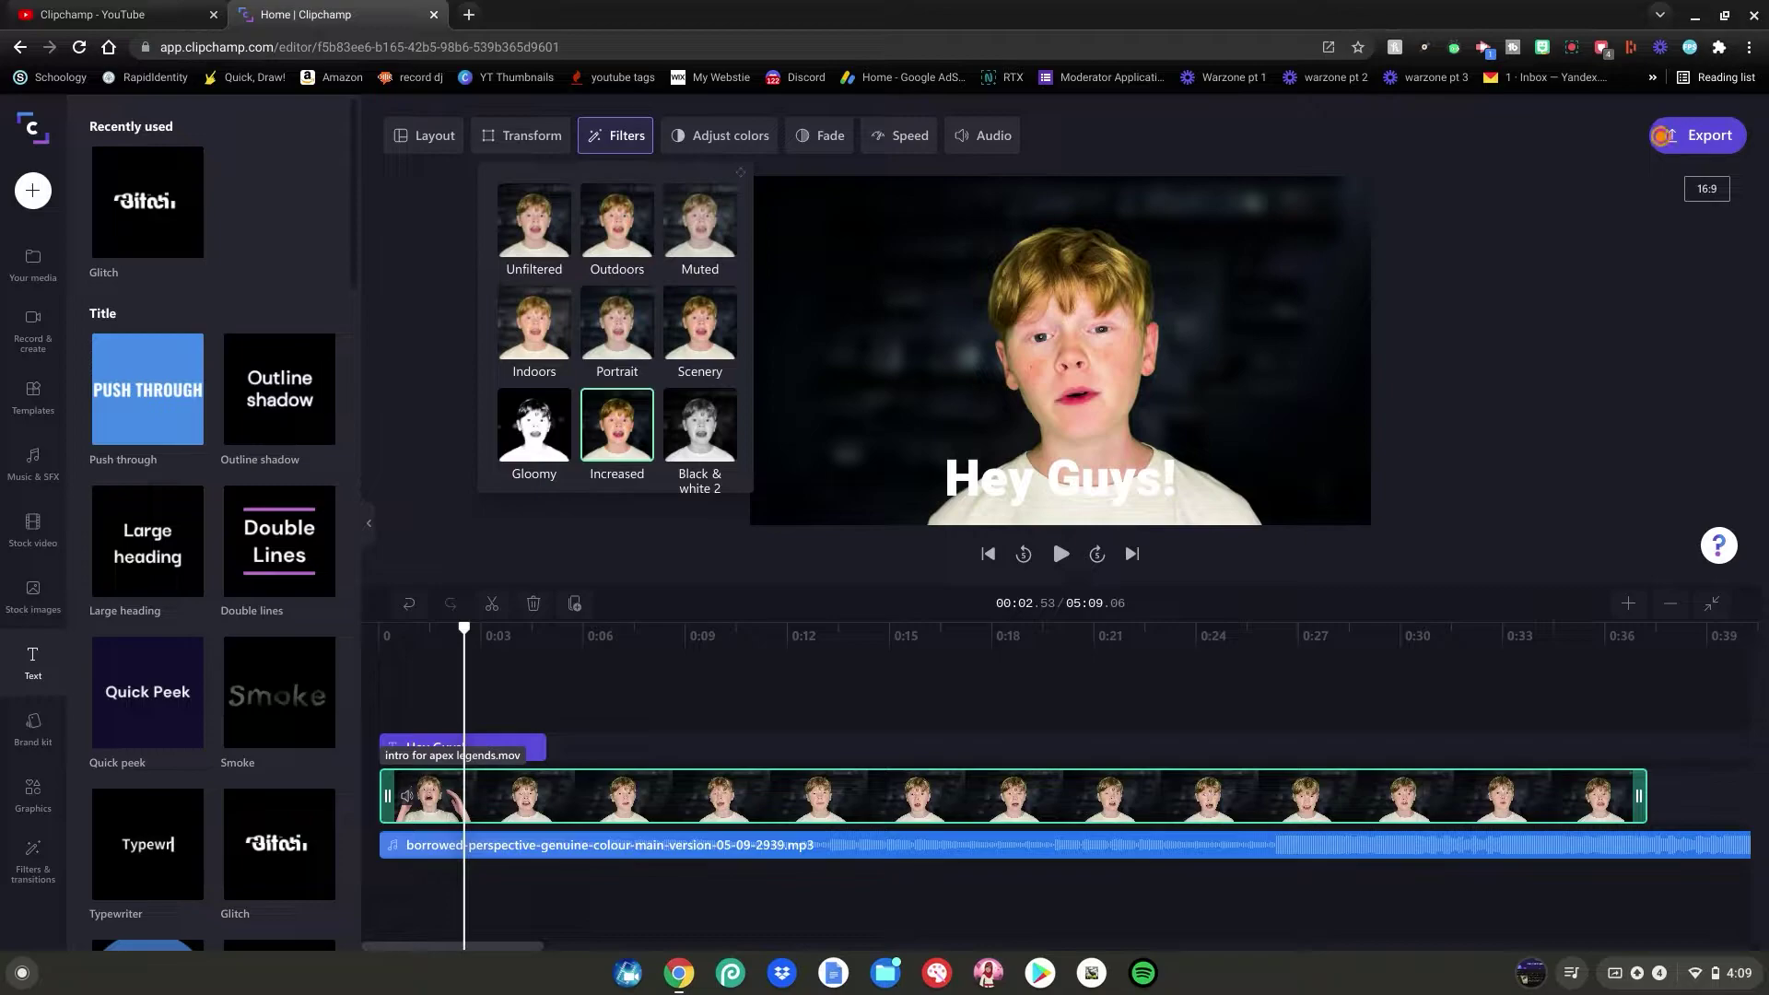
# Lower the intro clip's exposure slightly in Adjust colors, then close the panel.
pyautogui.click(733, 145)
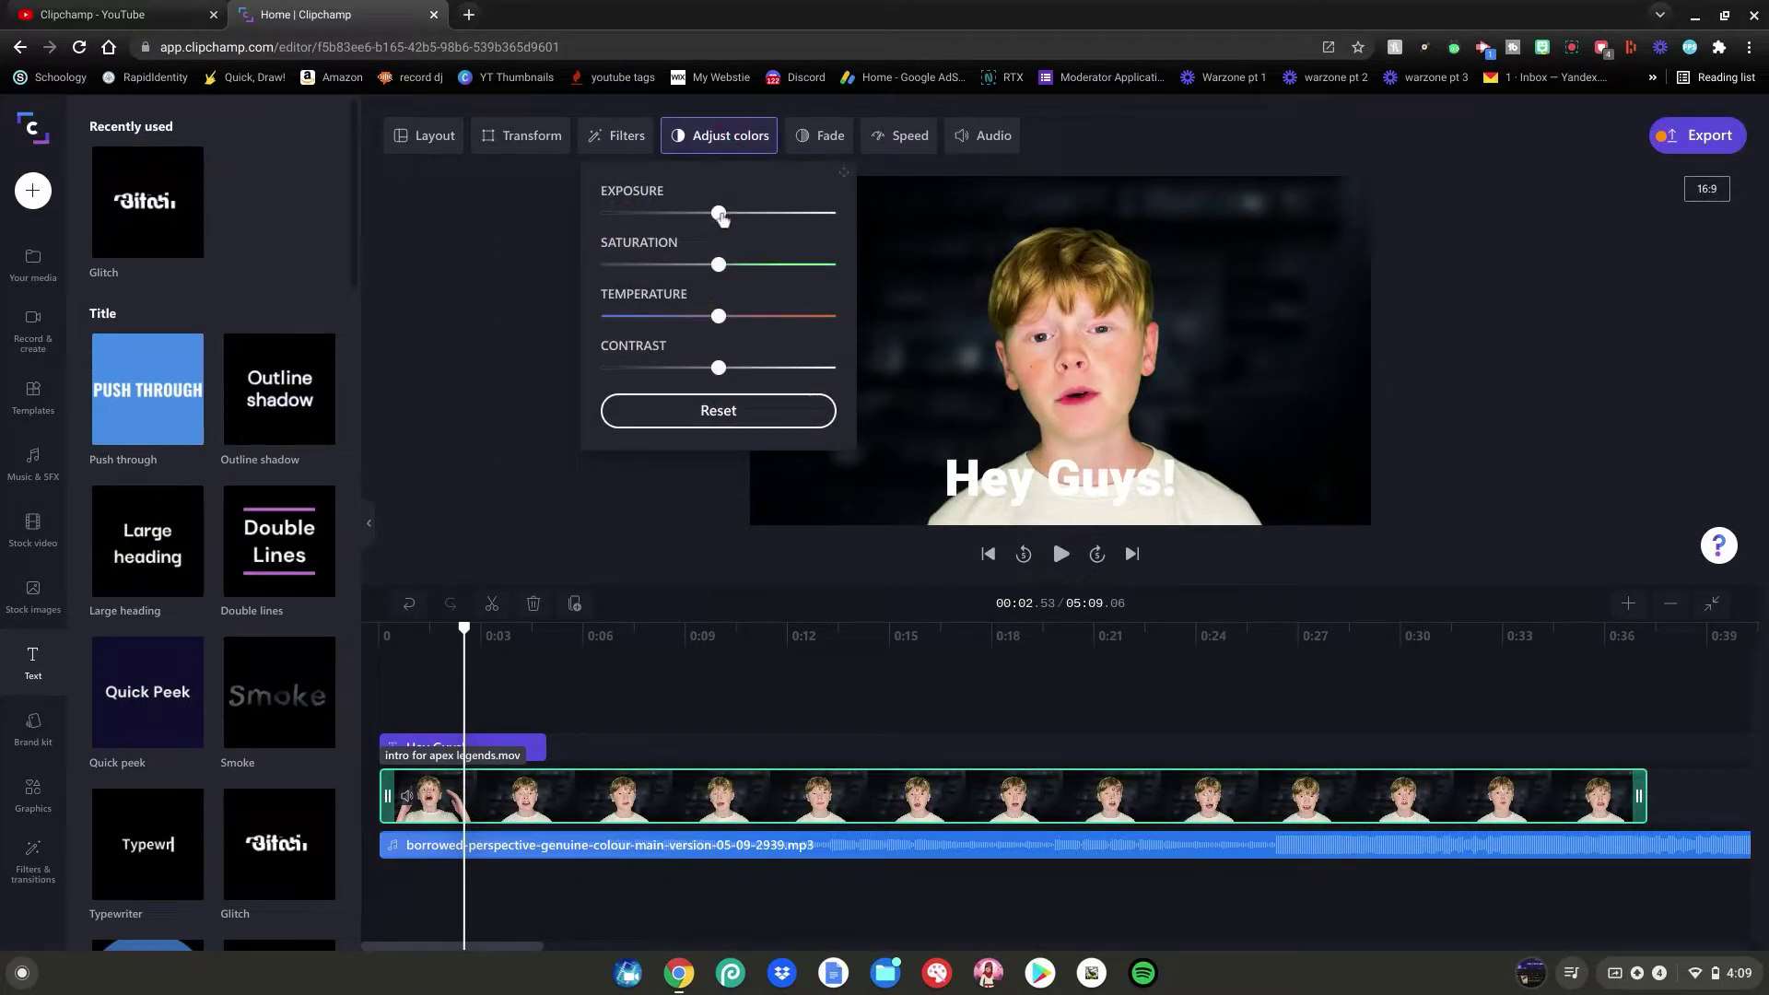
pyautogui.moveTo(719, 213); pyautogui.dragTo(713, 375)
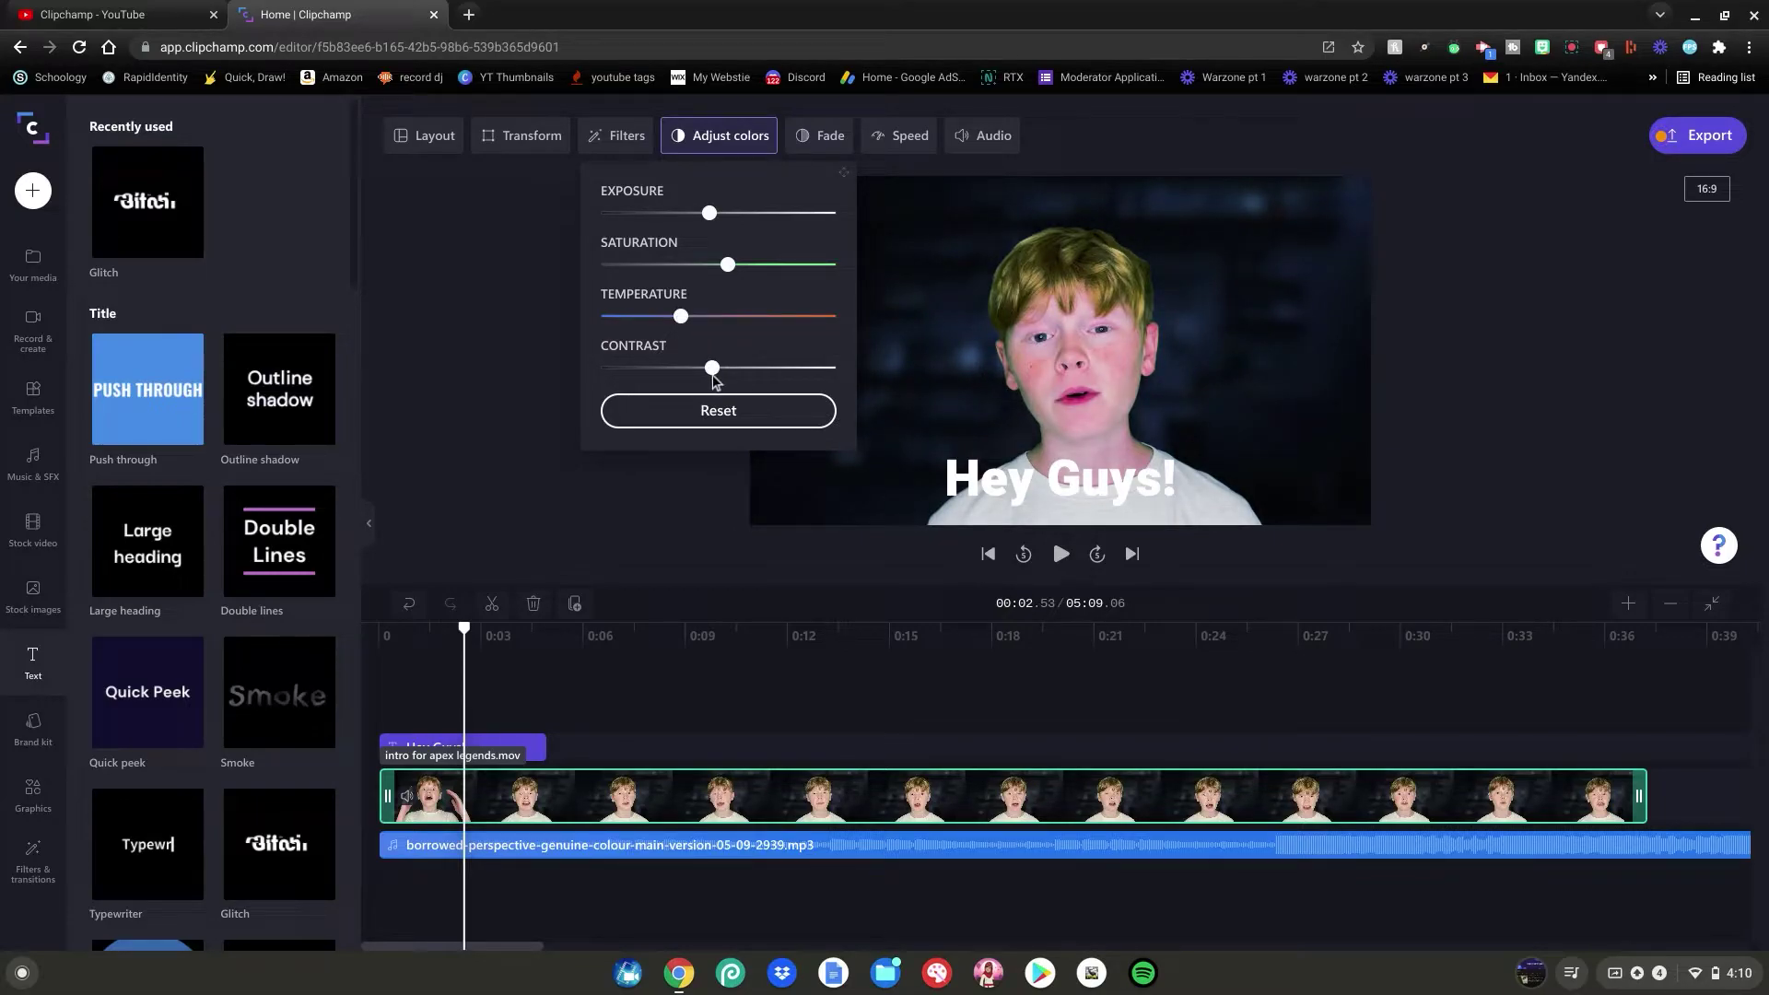
pyautogui.click(551, 359)
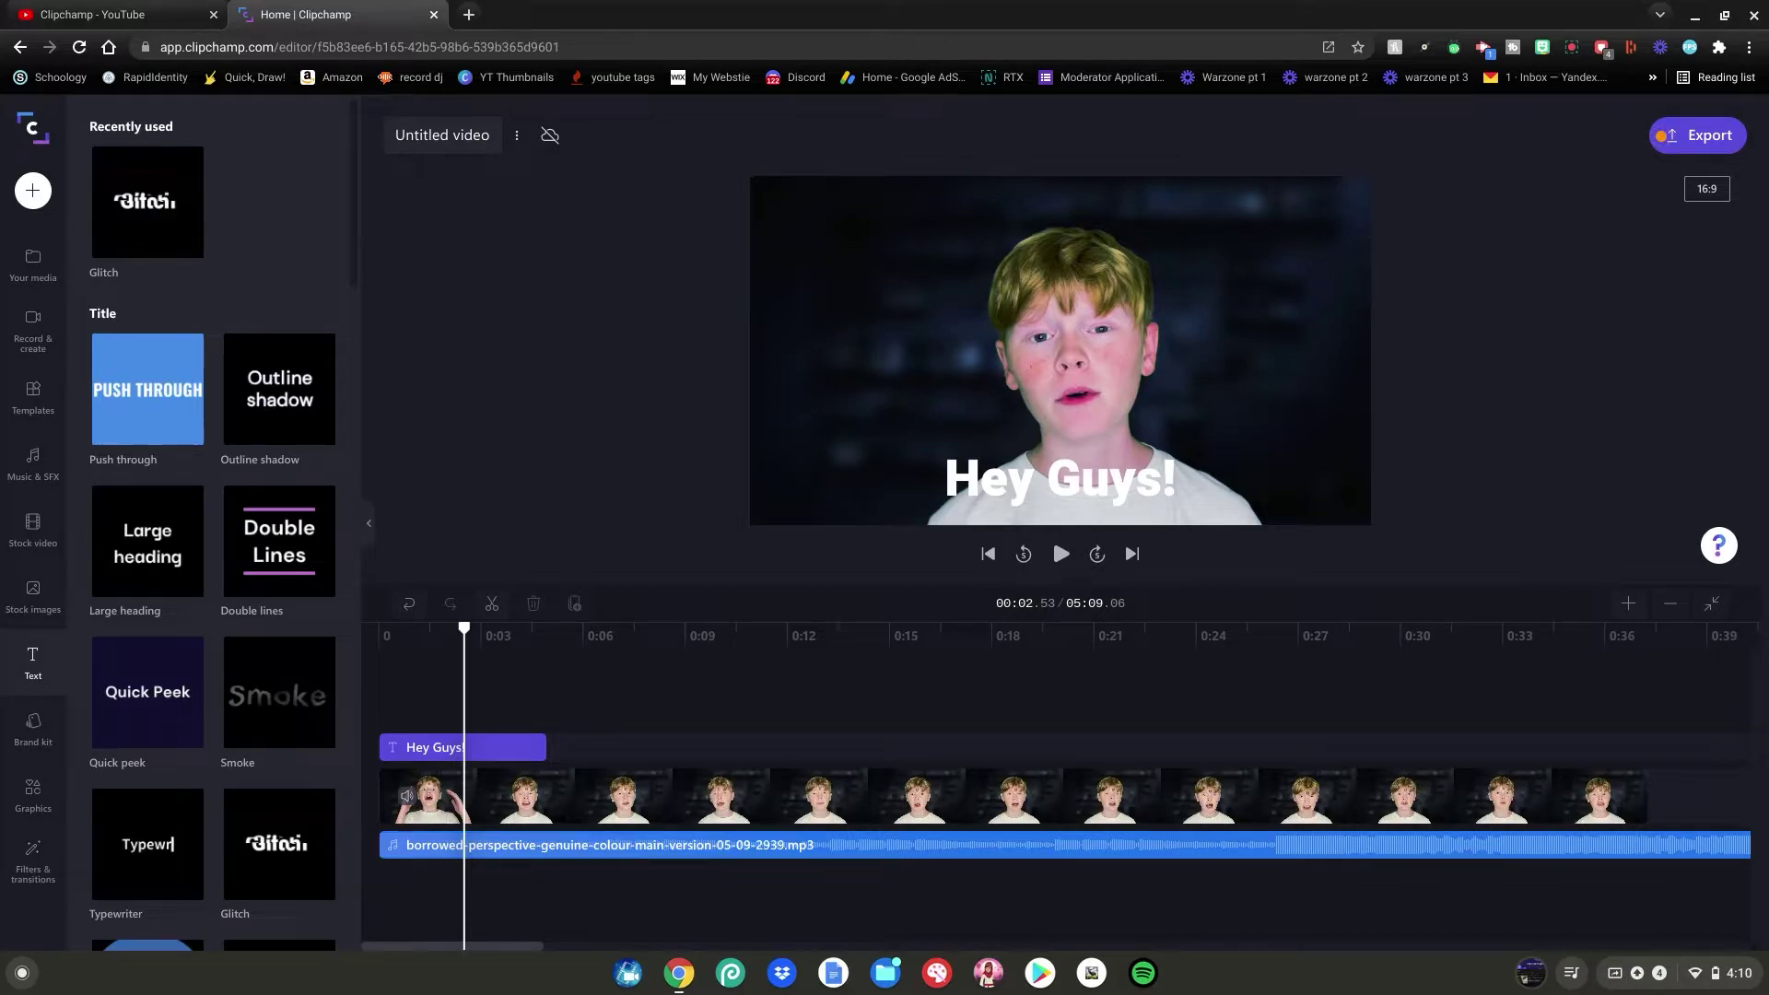
# Open Record & create and switch to the Templates gallery of video categories.
pyautogui.click(51, 333)
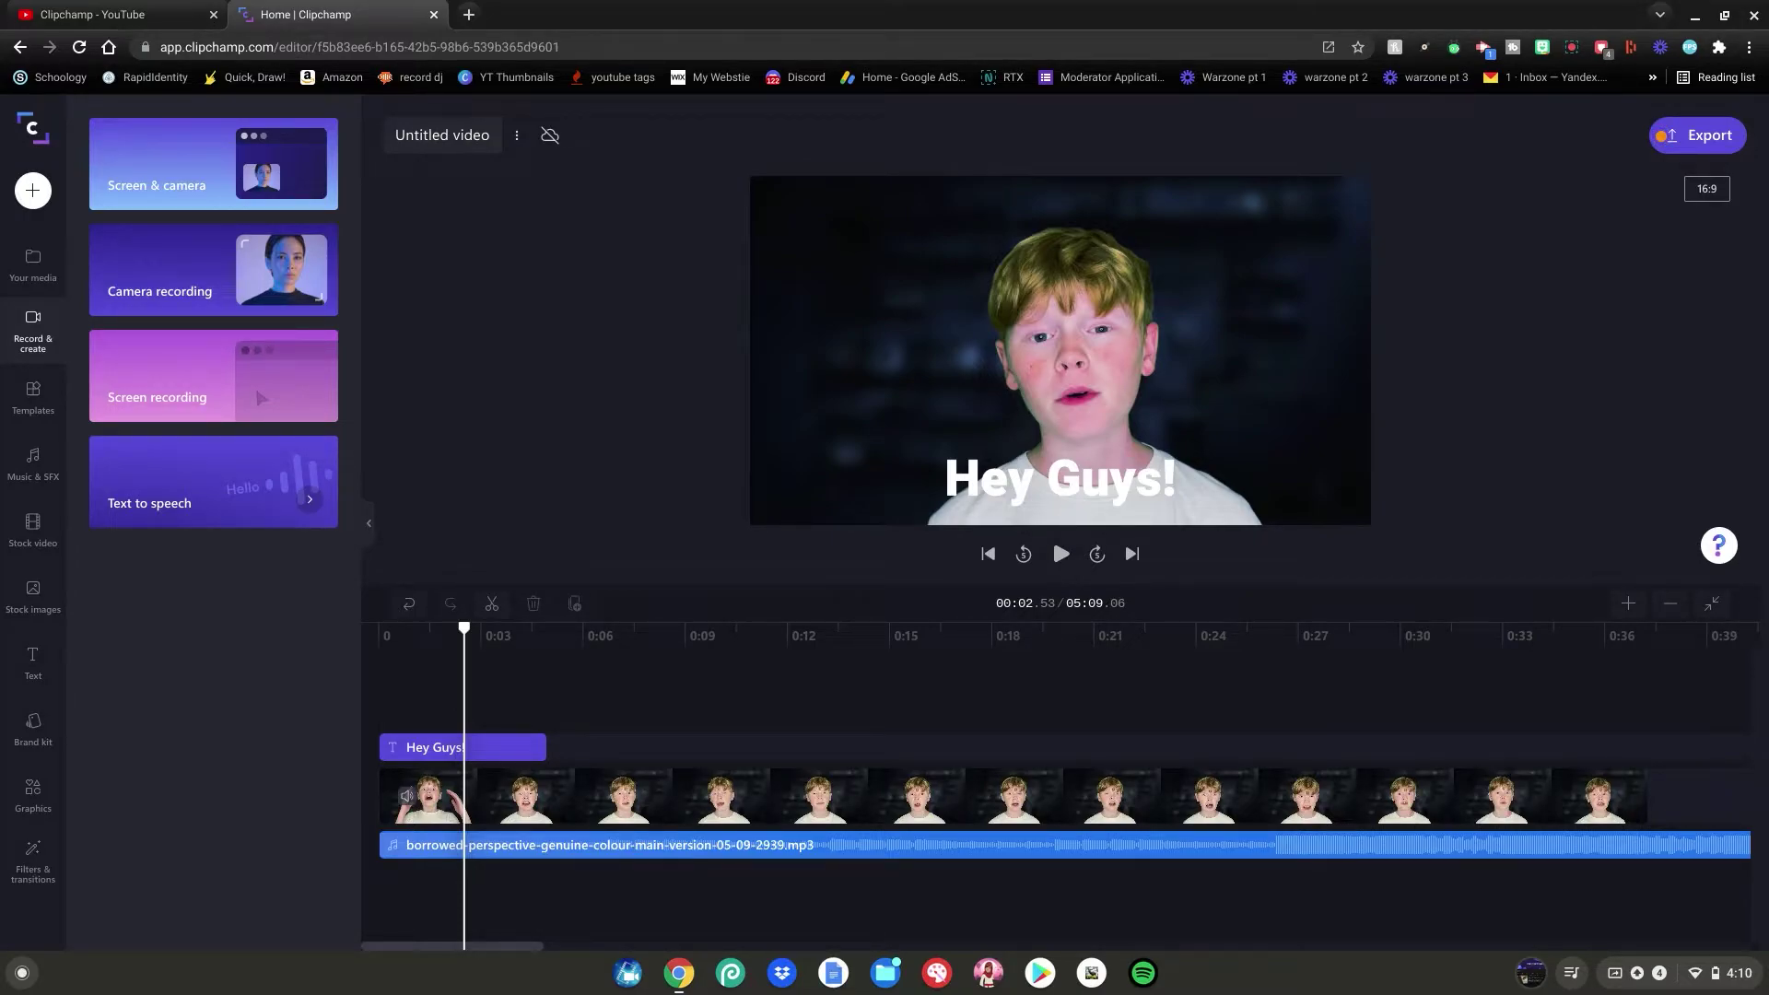
pyautogui.click(1662, 135)
pyautogui.click(34, 399)
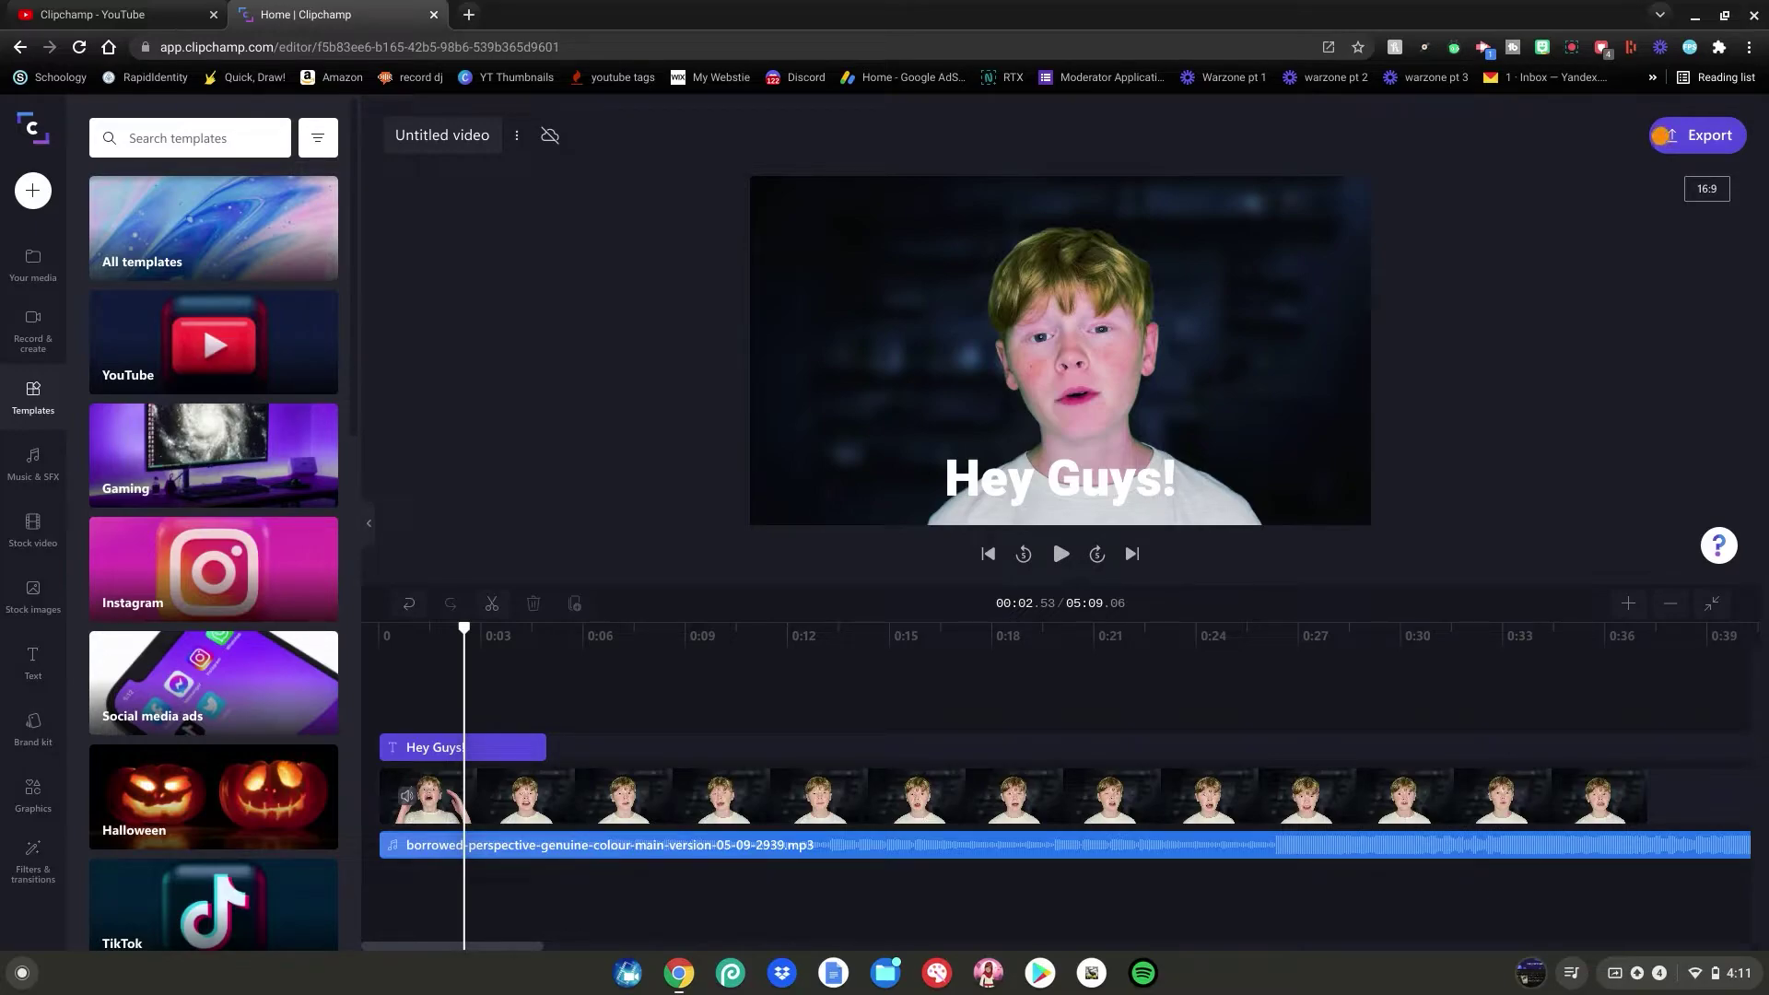
# Browse the YouTube and Social media ads template categories, then show the Music & SFX library.
pyautogui.click(151, 362)
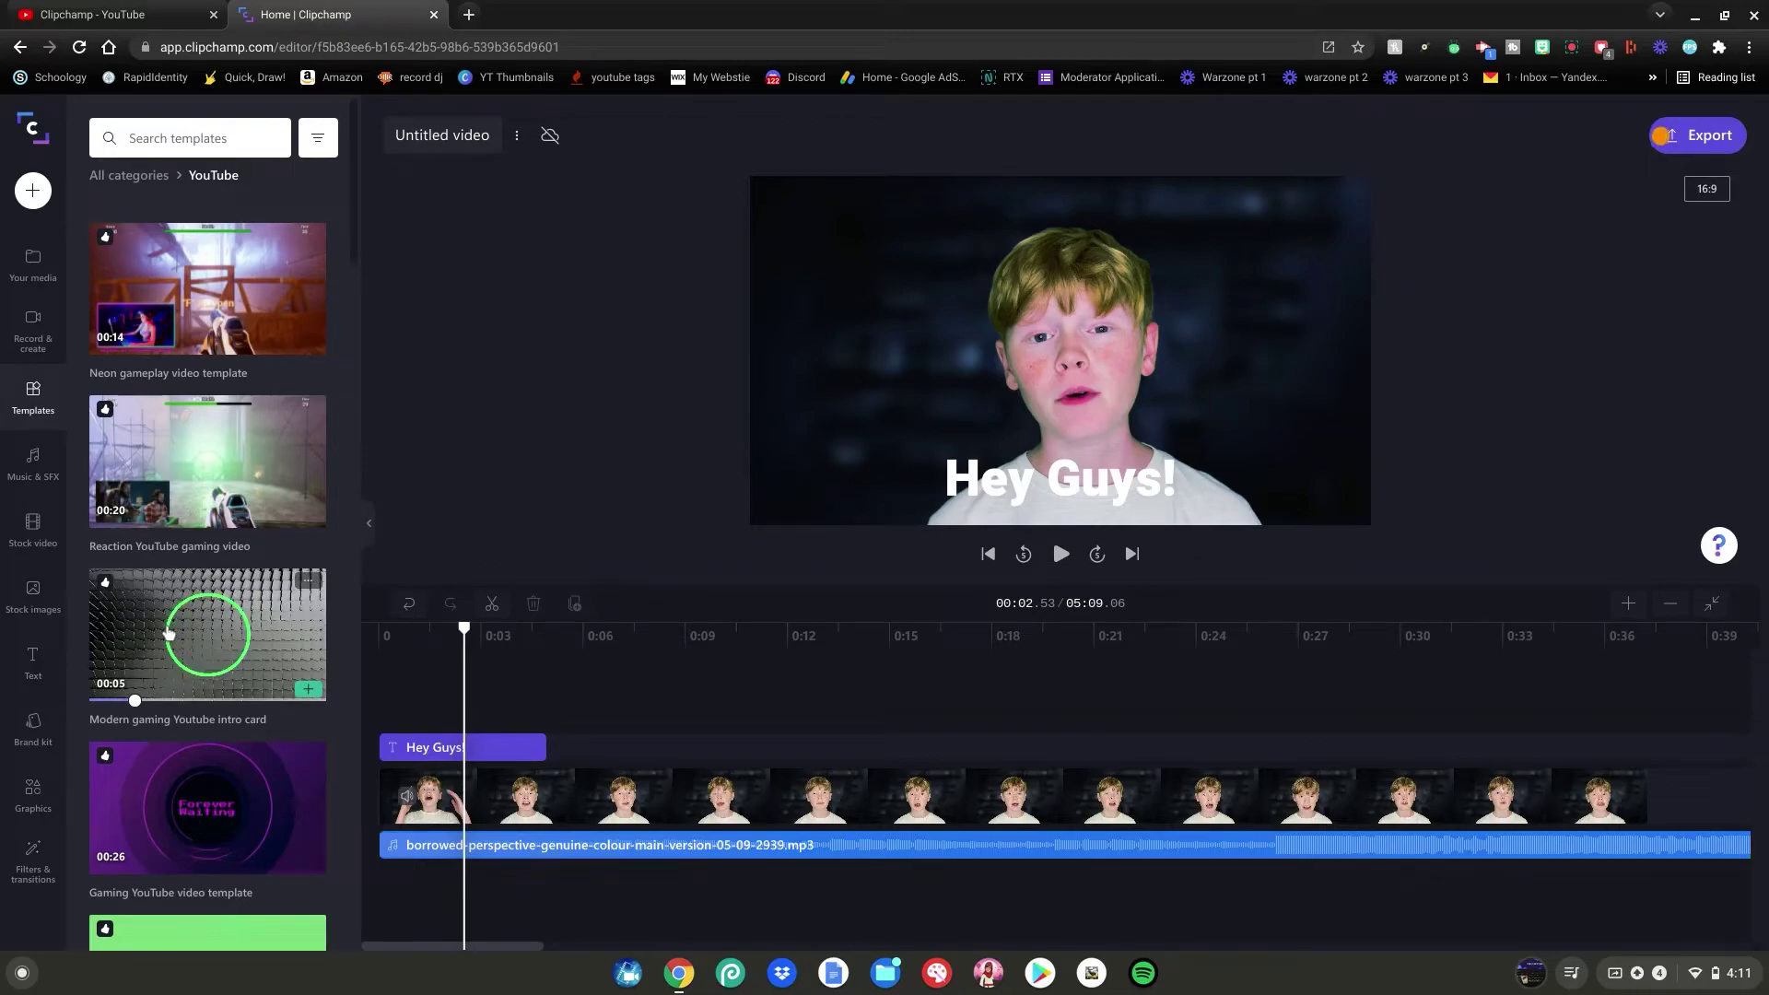
pyautogui.scroll(-5, 204, 669)
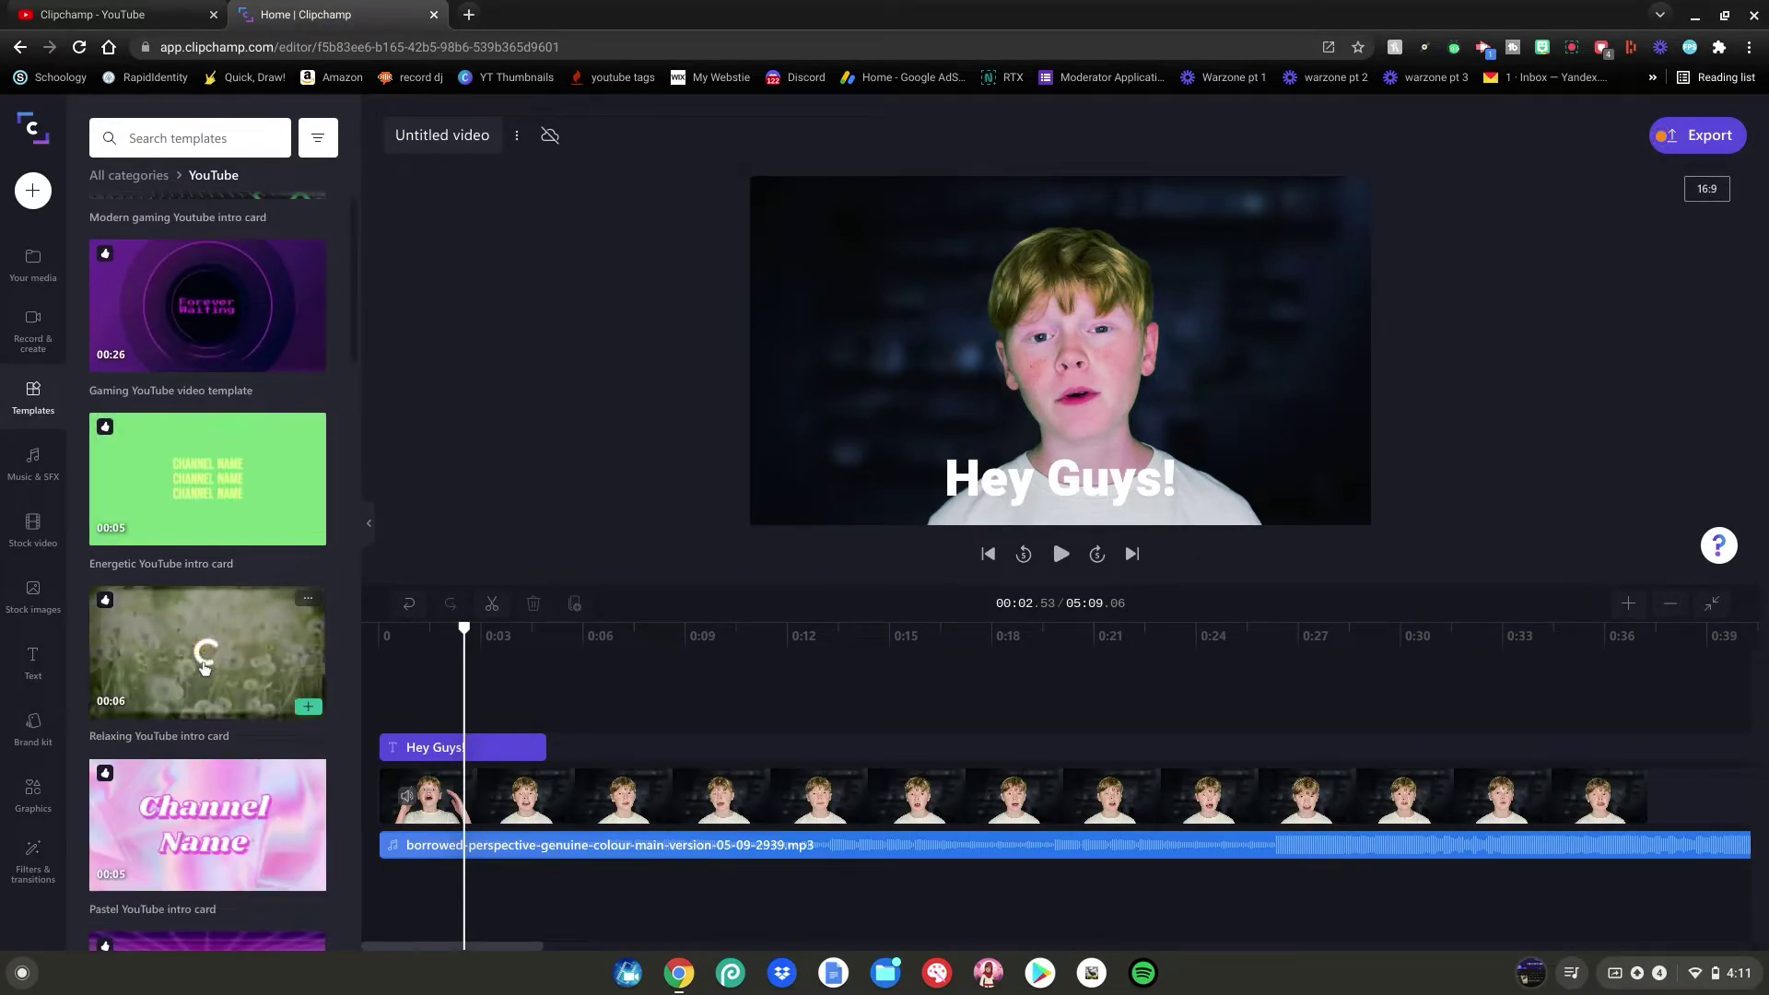
pyautogui.scroll(-3, 204, 669)
pyautogui.scroll(-2, 205, 669)
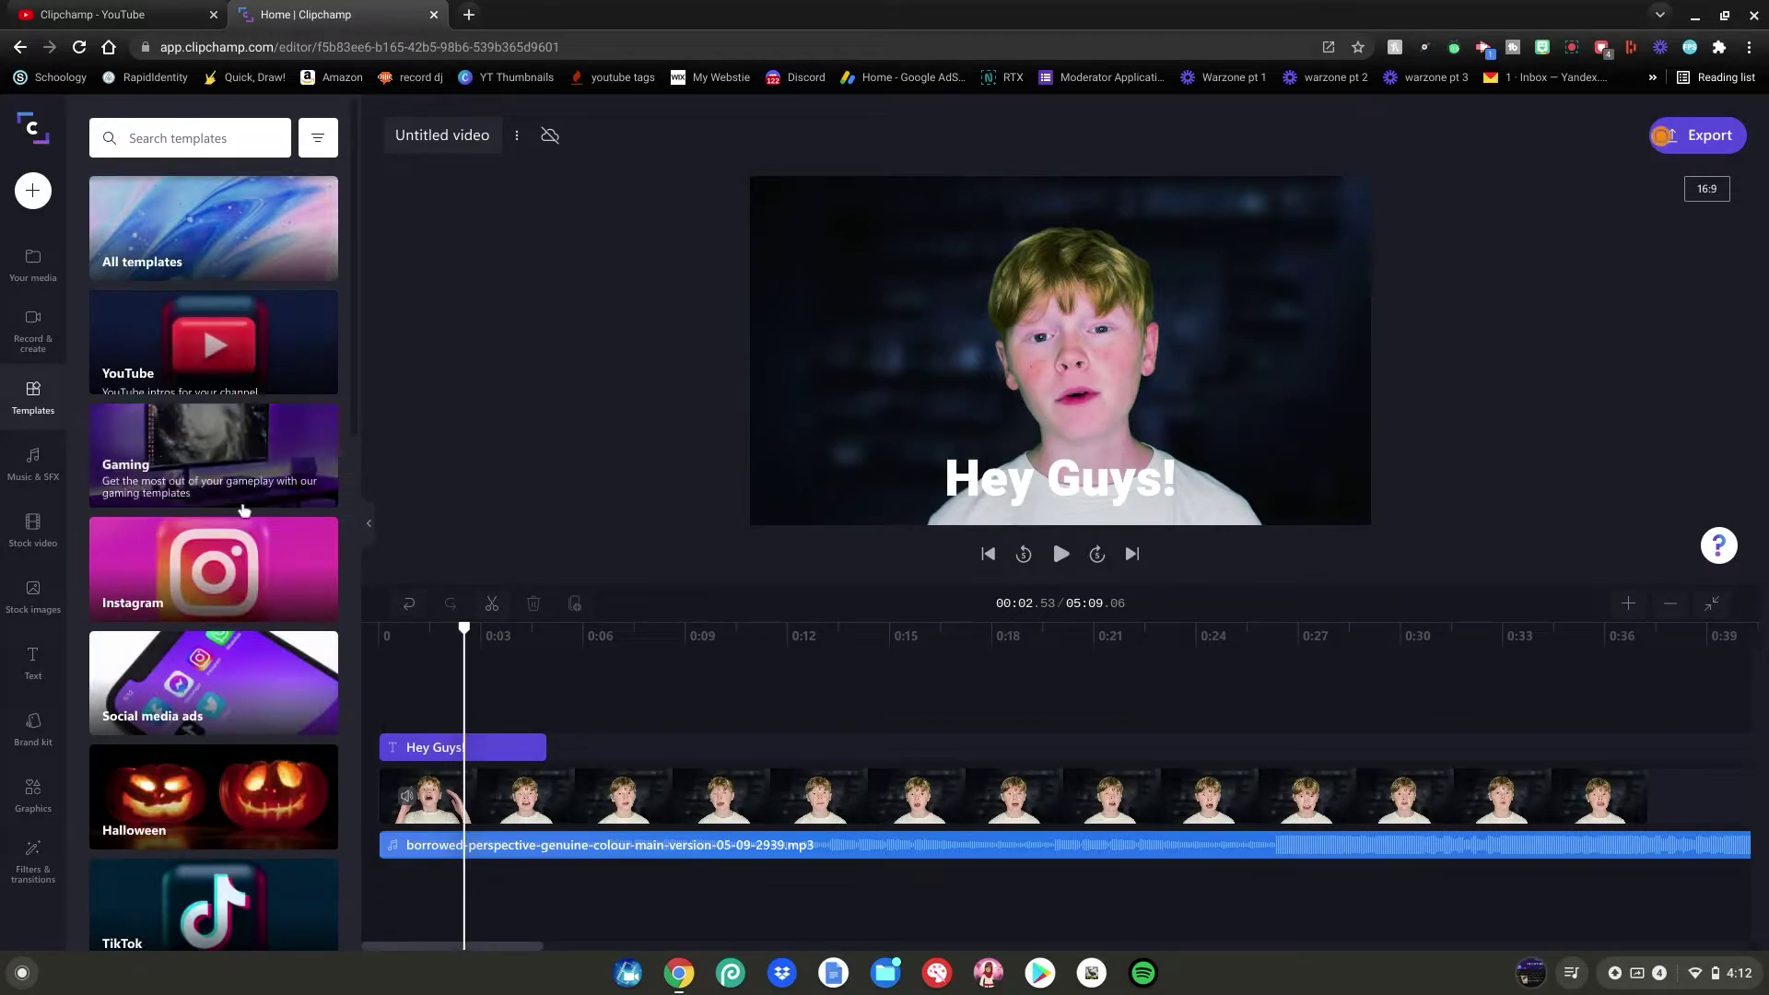
pyautogui.scroll(-2, 235, 599)
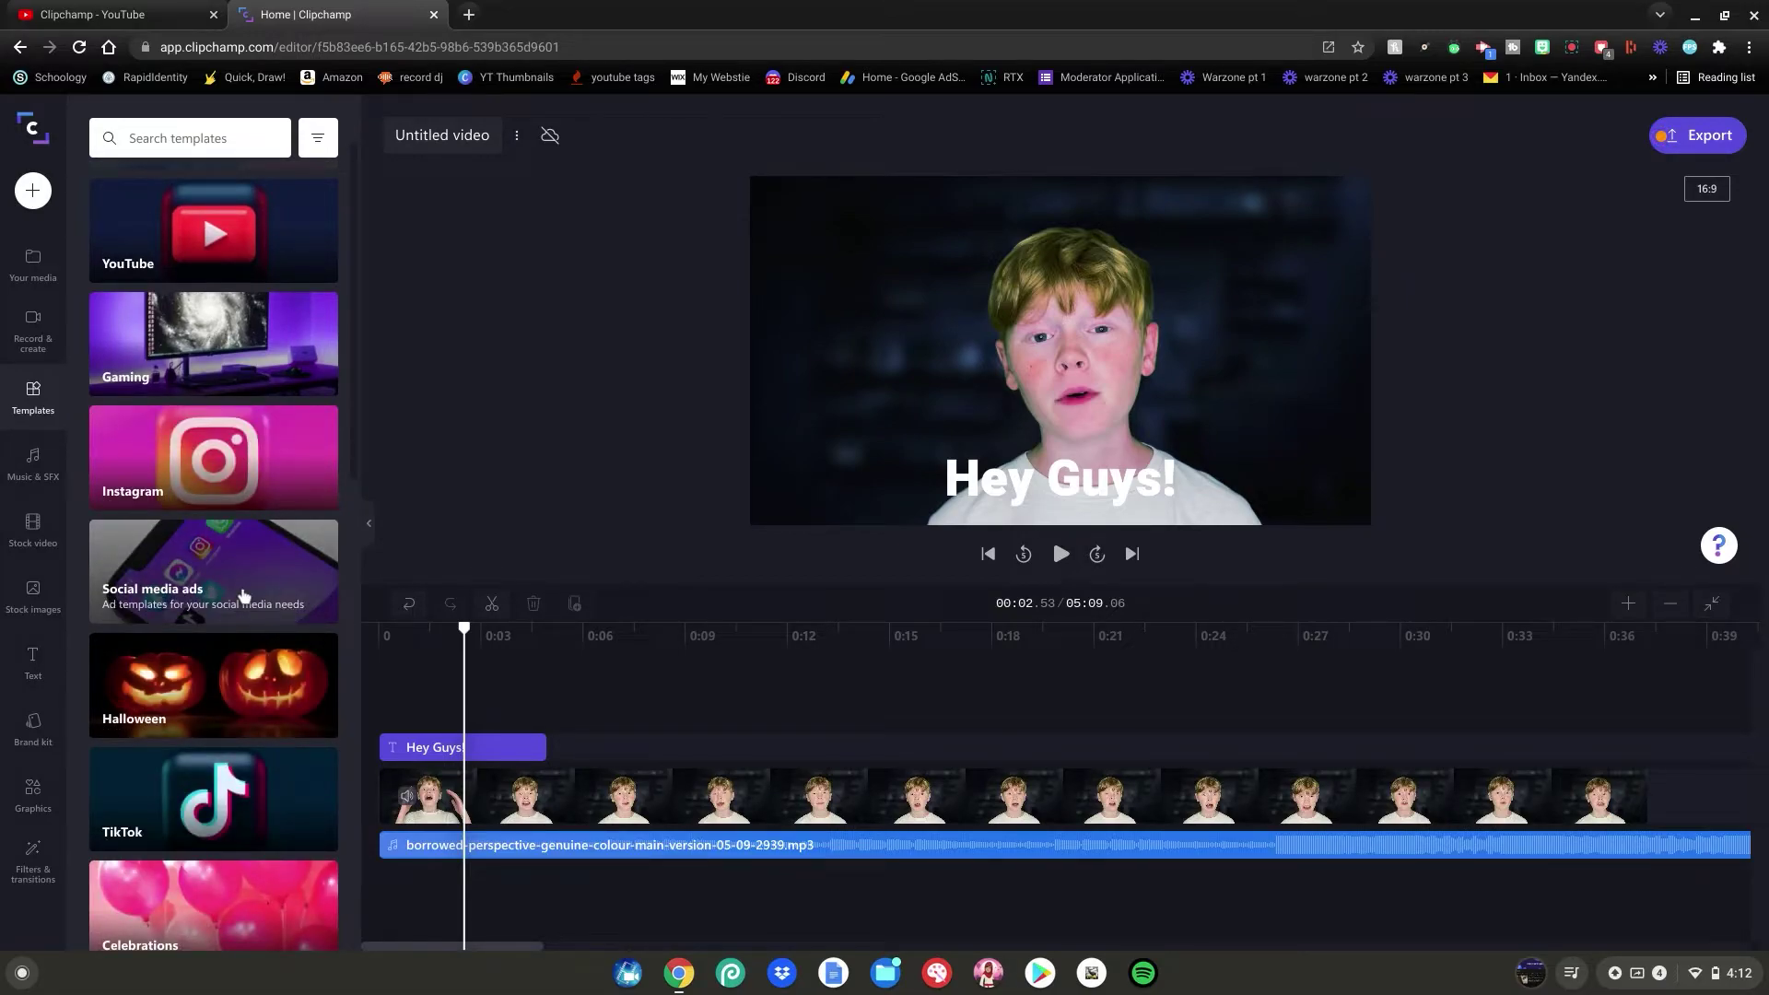
pyautogui.click(213, 571)
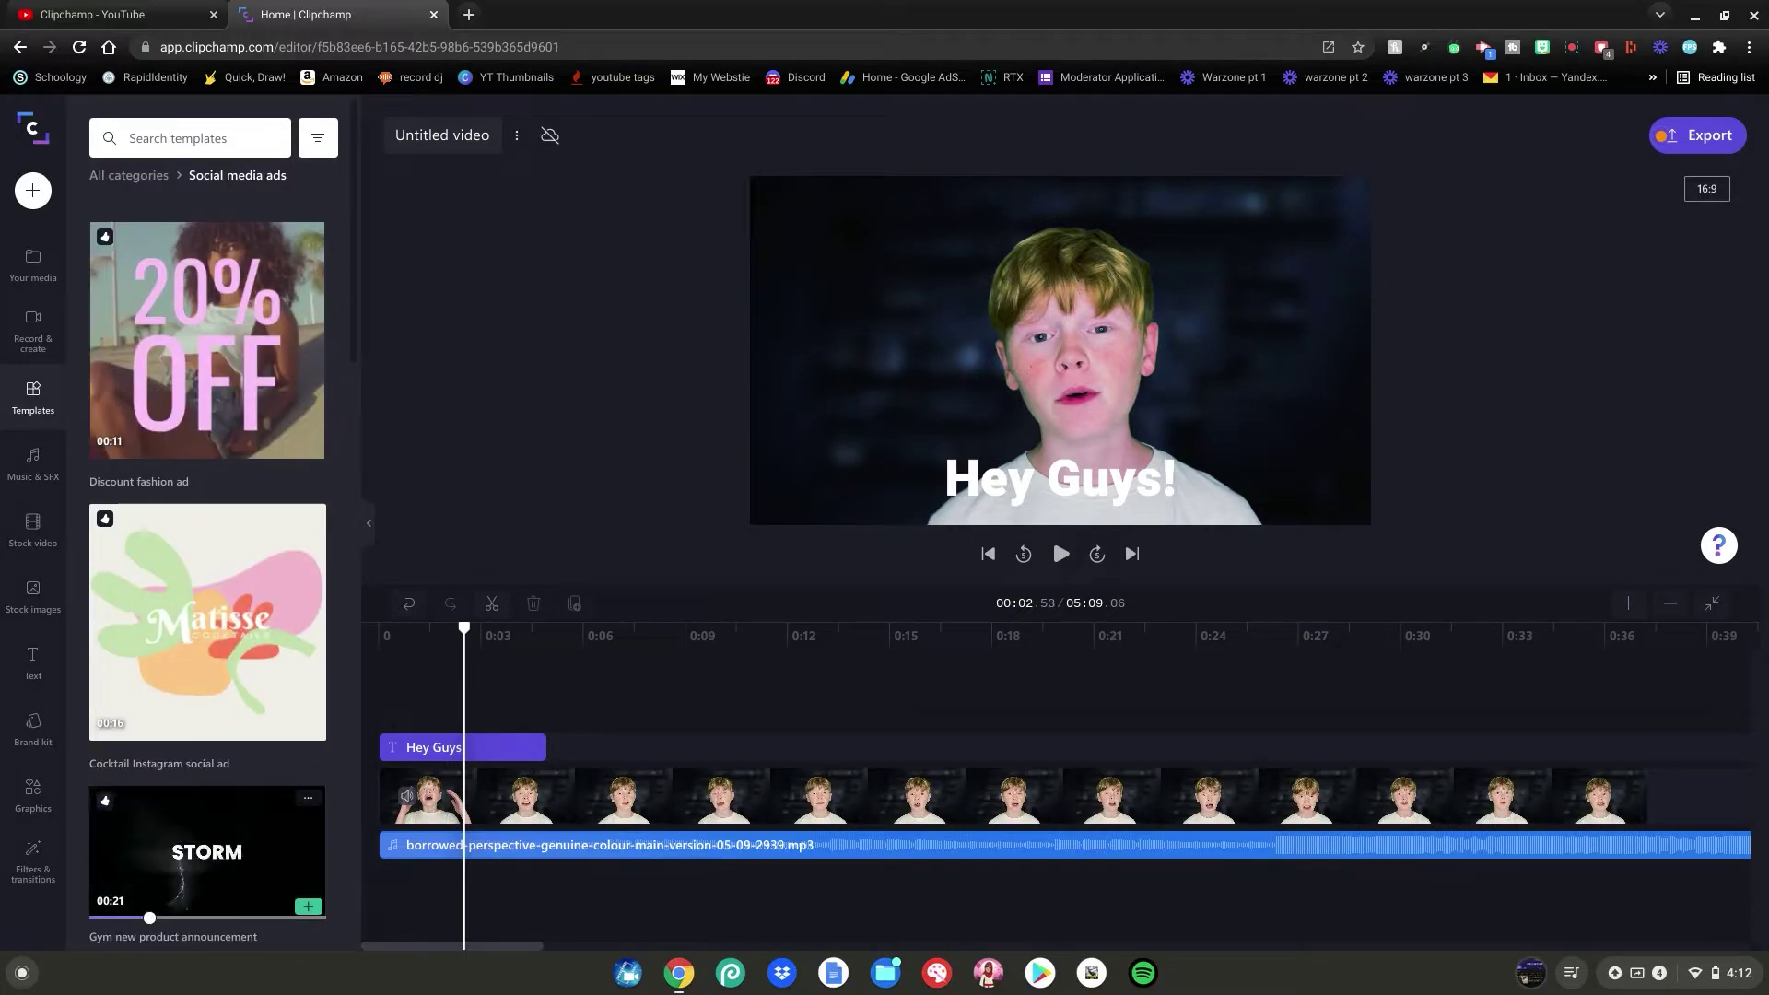
pyautogui.click(32, 458)
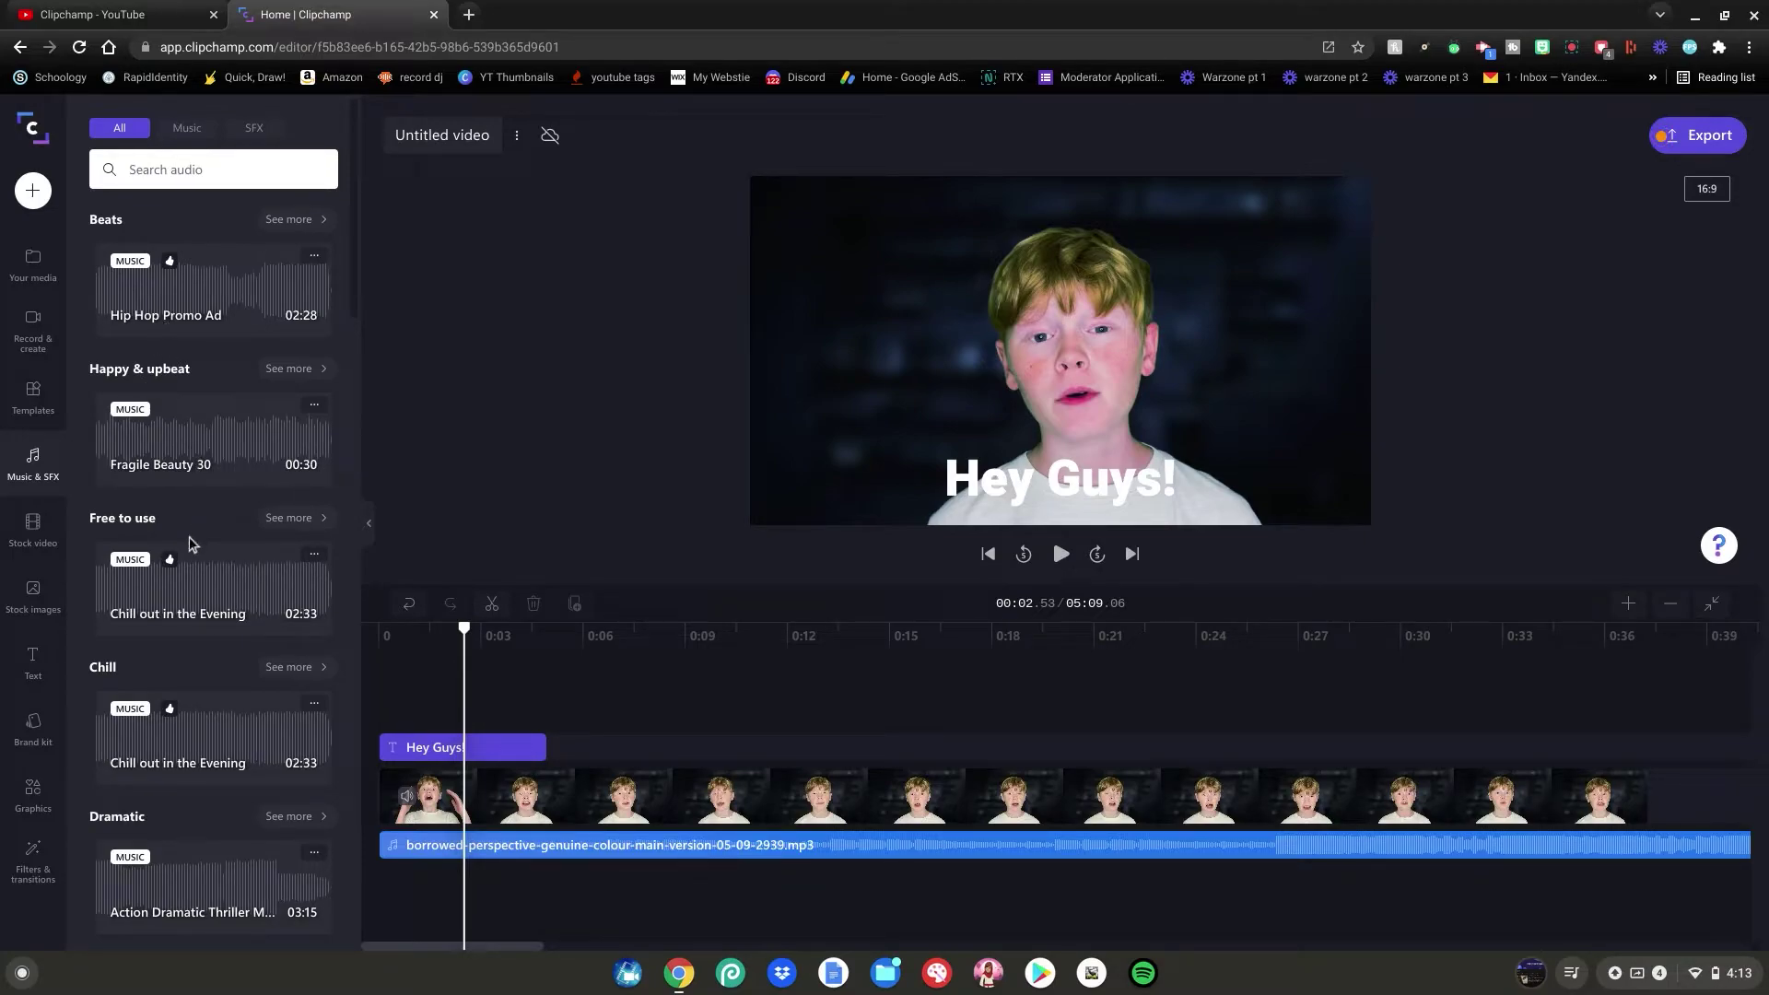
# Filter the audio library to SFX and preview TV Static White Noise 07 and Telephone Hang Up.
pyautogui.moveTo(198, 599)
pyautogui.click(254, 131)
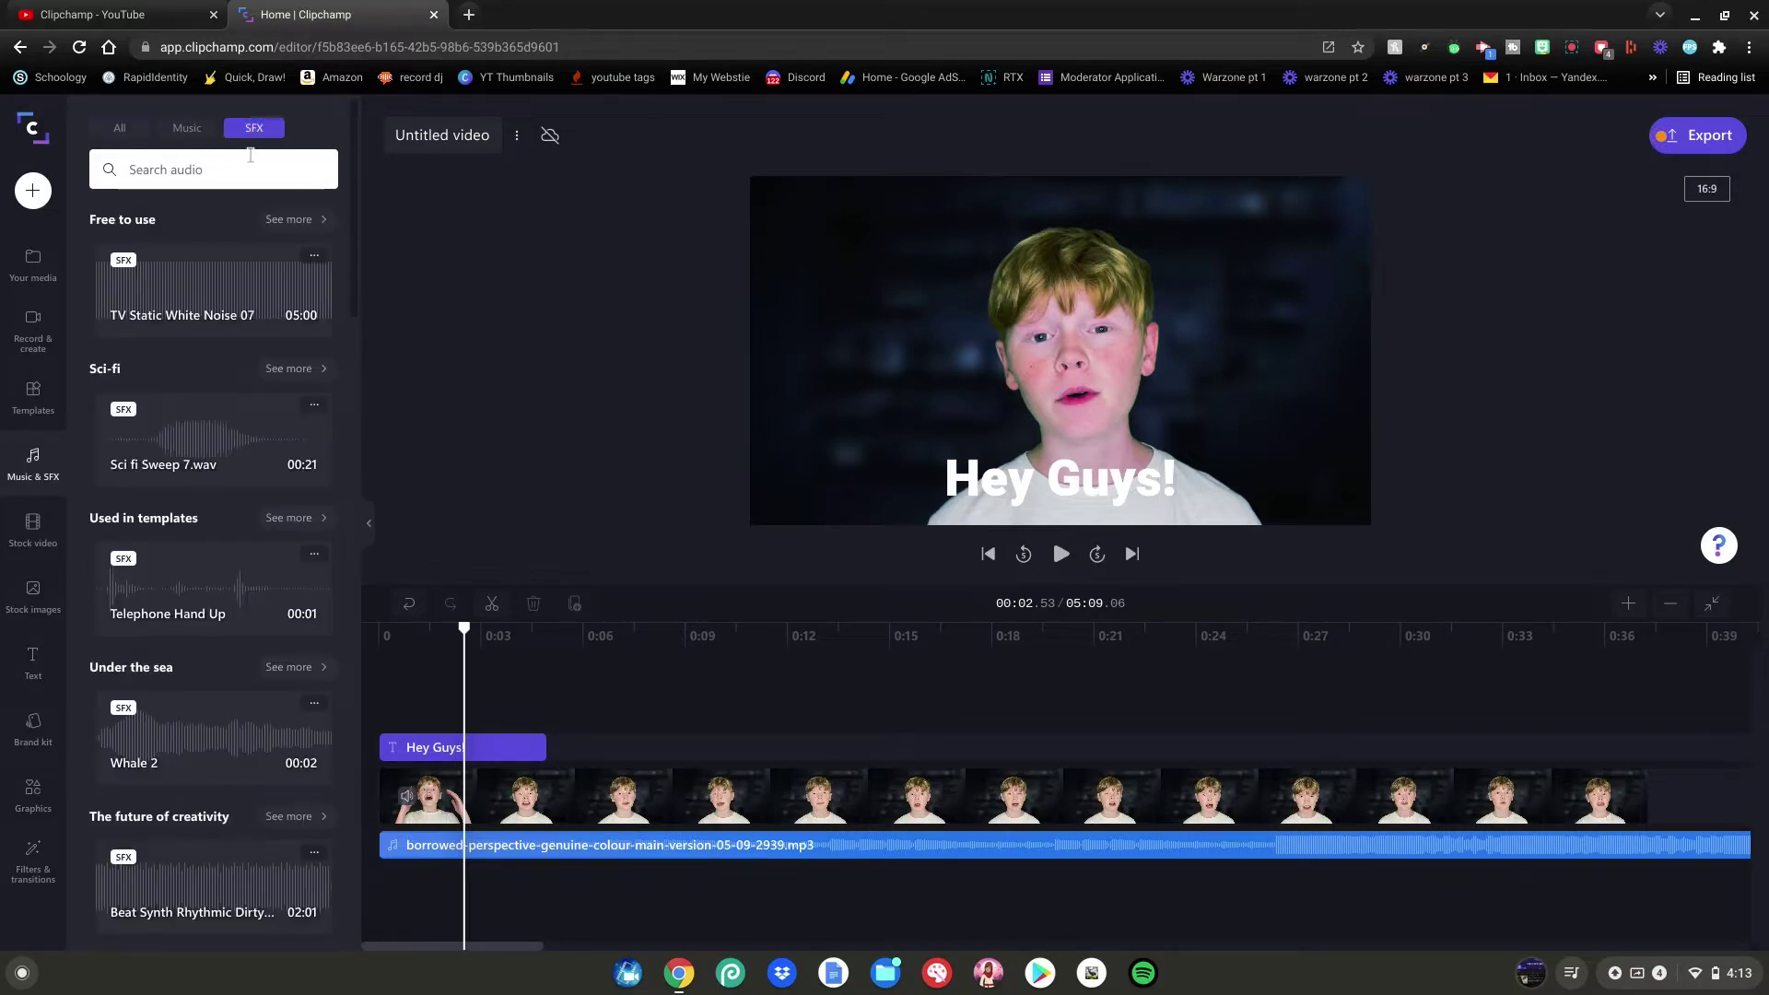
pyautogui.moveTo(226, 325)
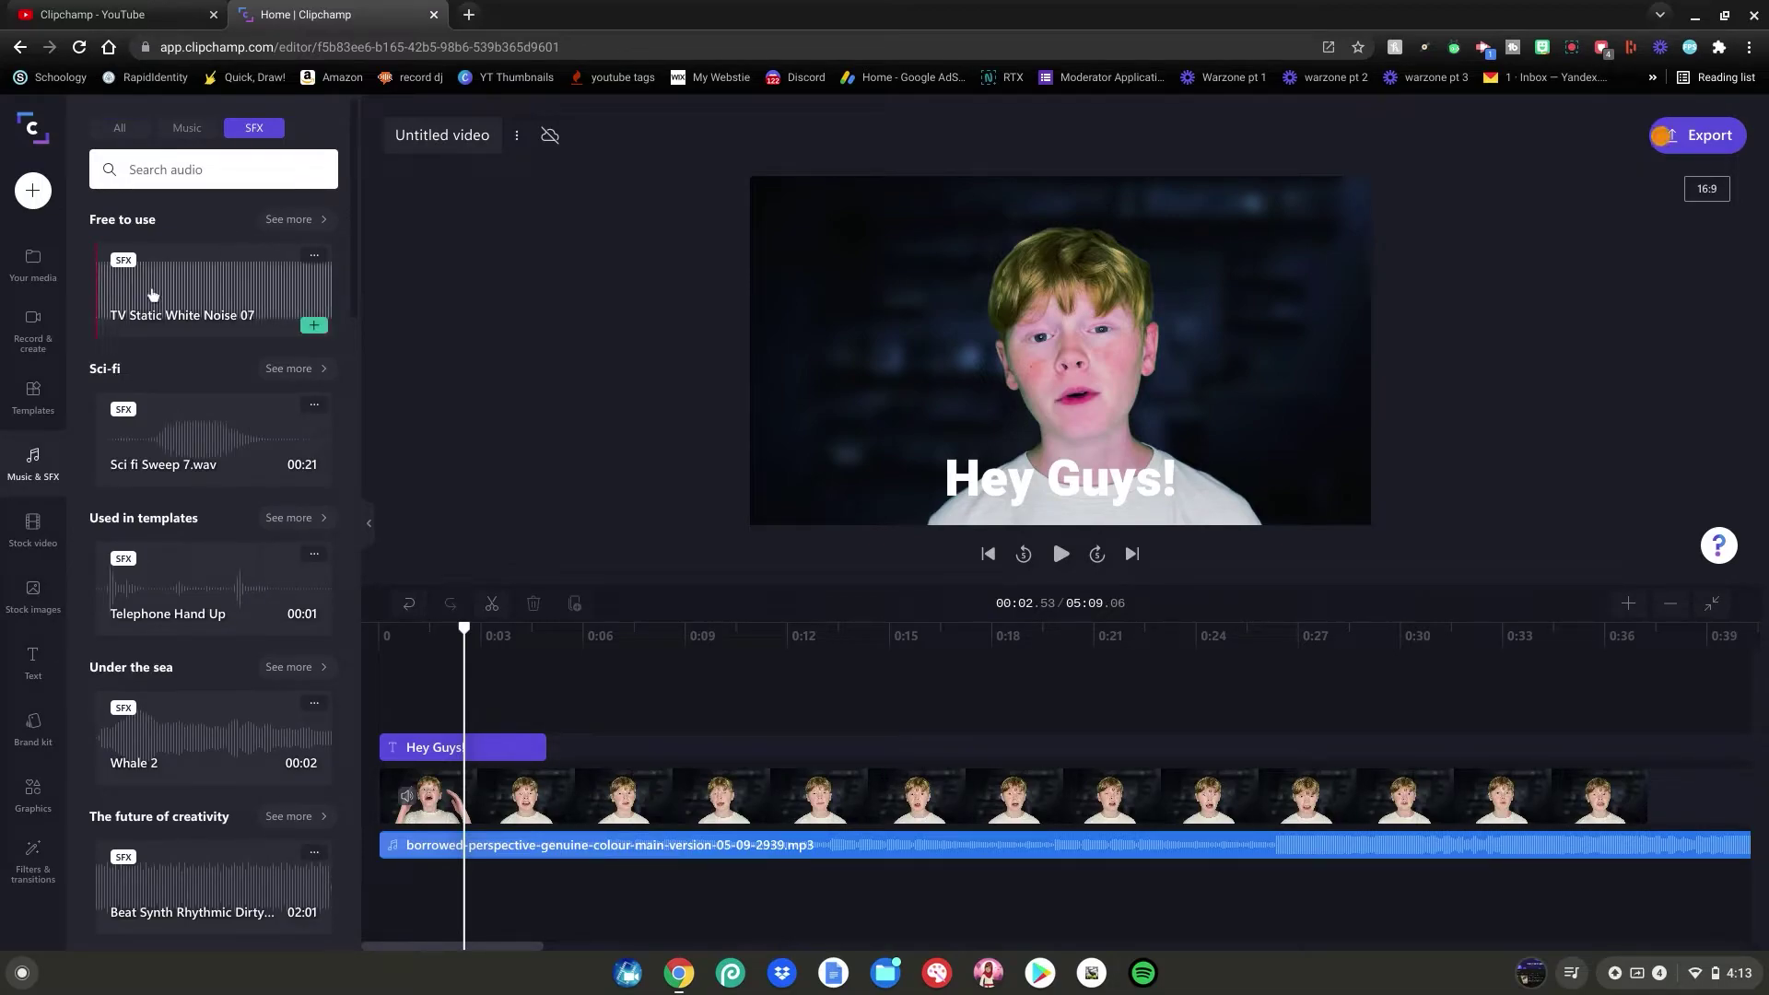
pyautogui.moveTo(187, 609)
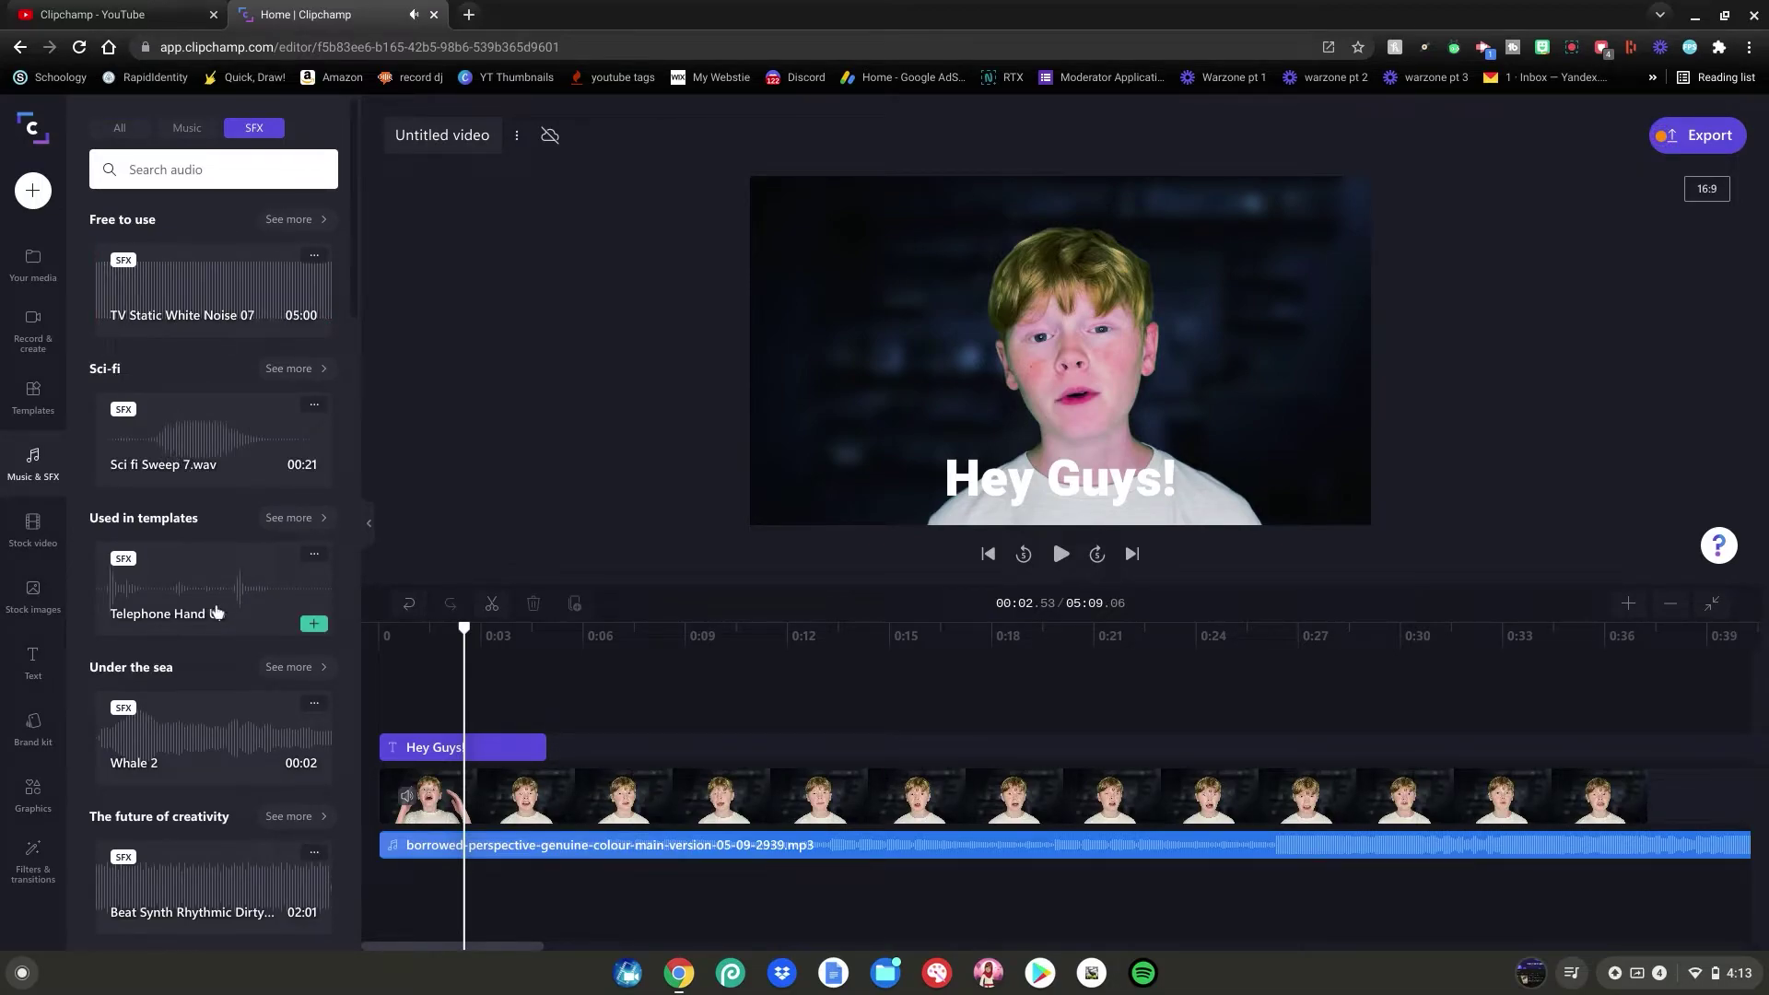
pyautogui.scroll(-3, 187, 609)
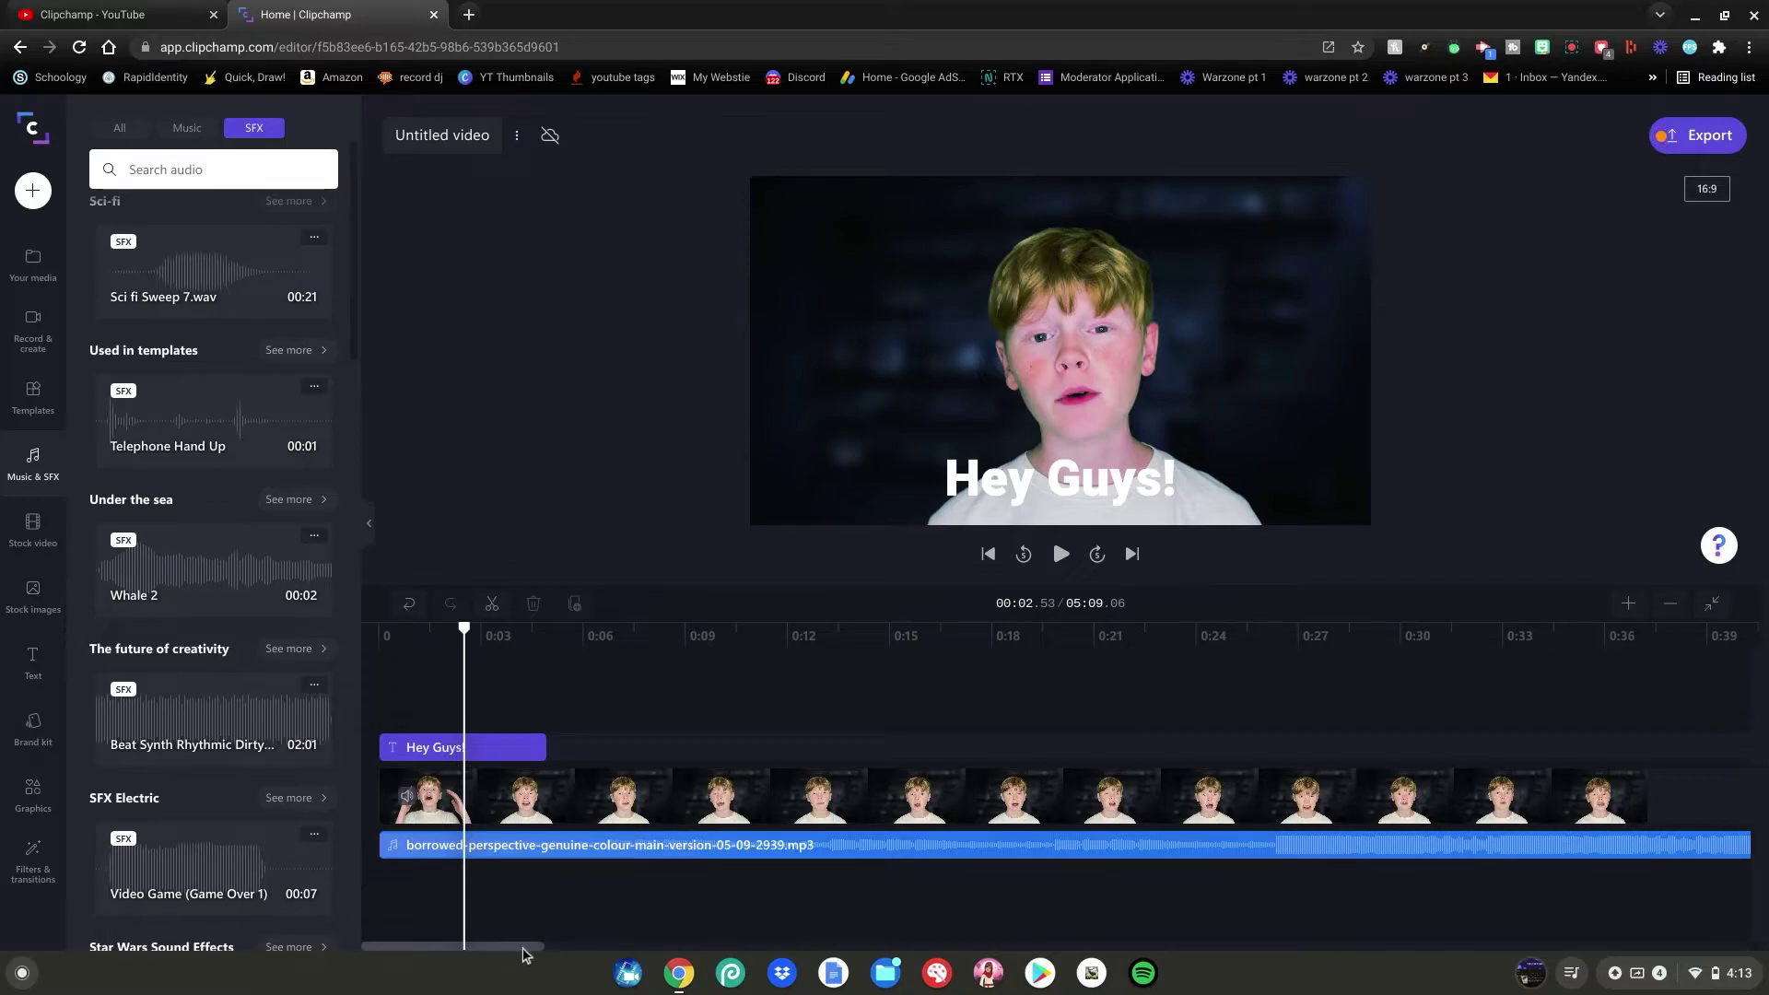
# Place the apex legends chromebook gameplay clip from Your media right after the intro clip.
pyautogui.moveTo(518, 948); pyautogui.dragTo(620, 964)
pyautogui.moveTo(892, 635); pyautogui.dragTo(915, 634)
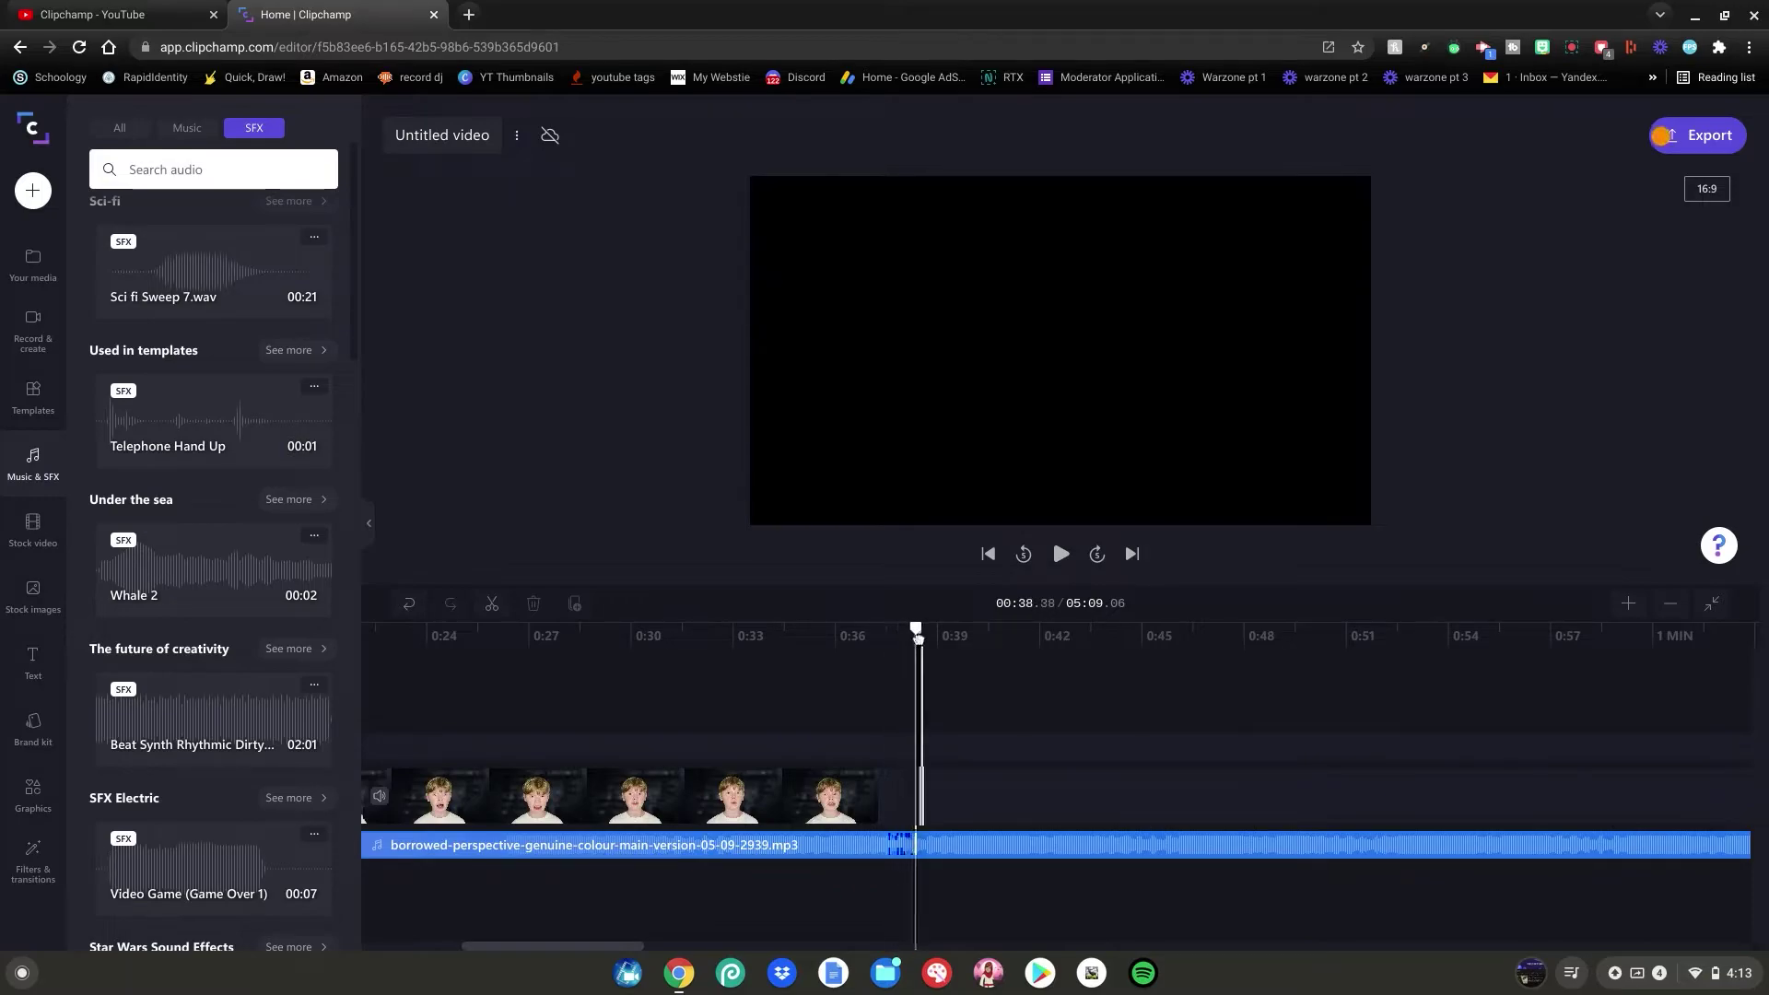
pyautogui.click(33, 263)
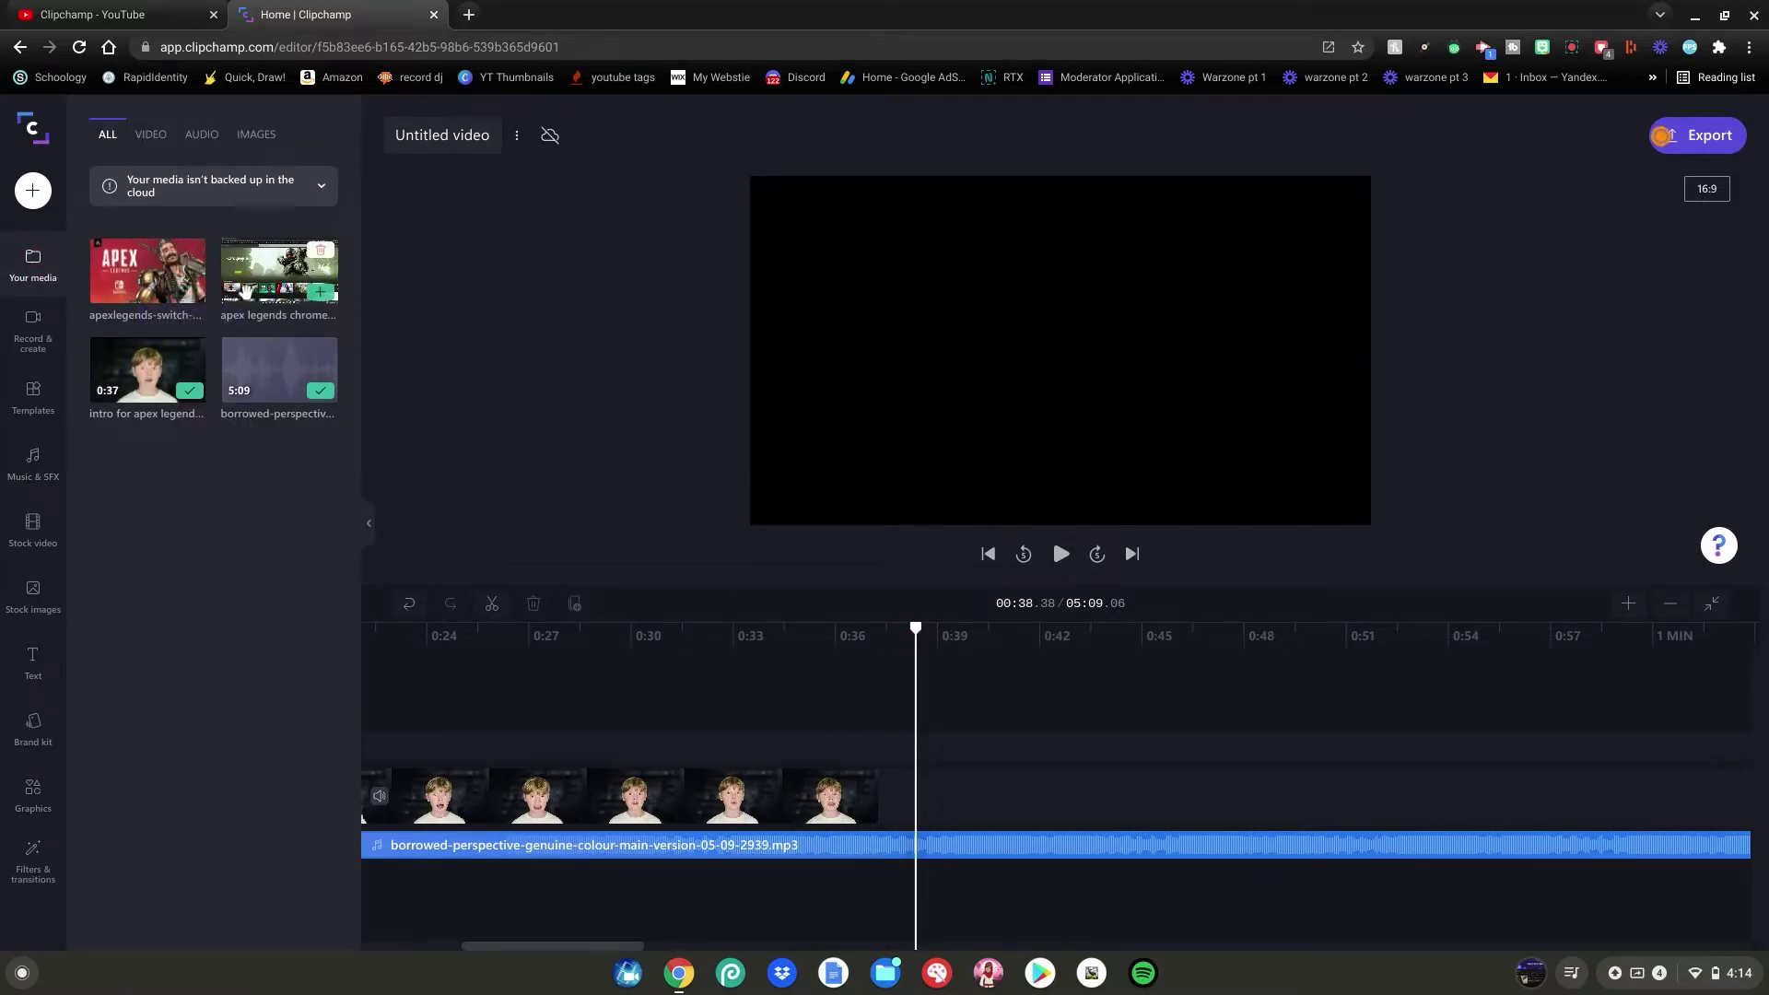
pyautogui.moveTo(279, 277); pyautogui.dragTo(903, 798)
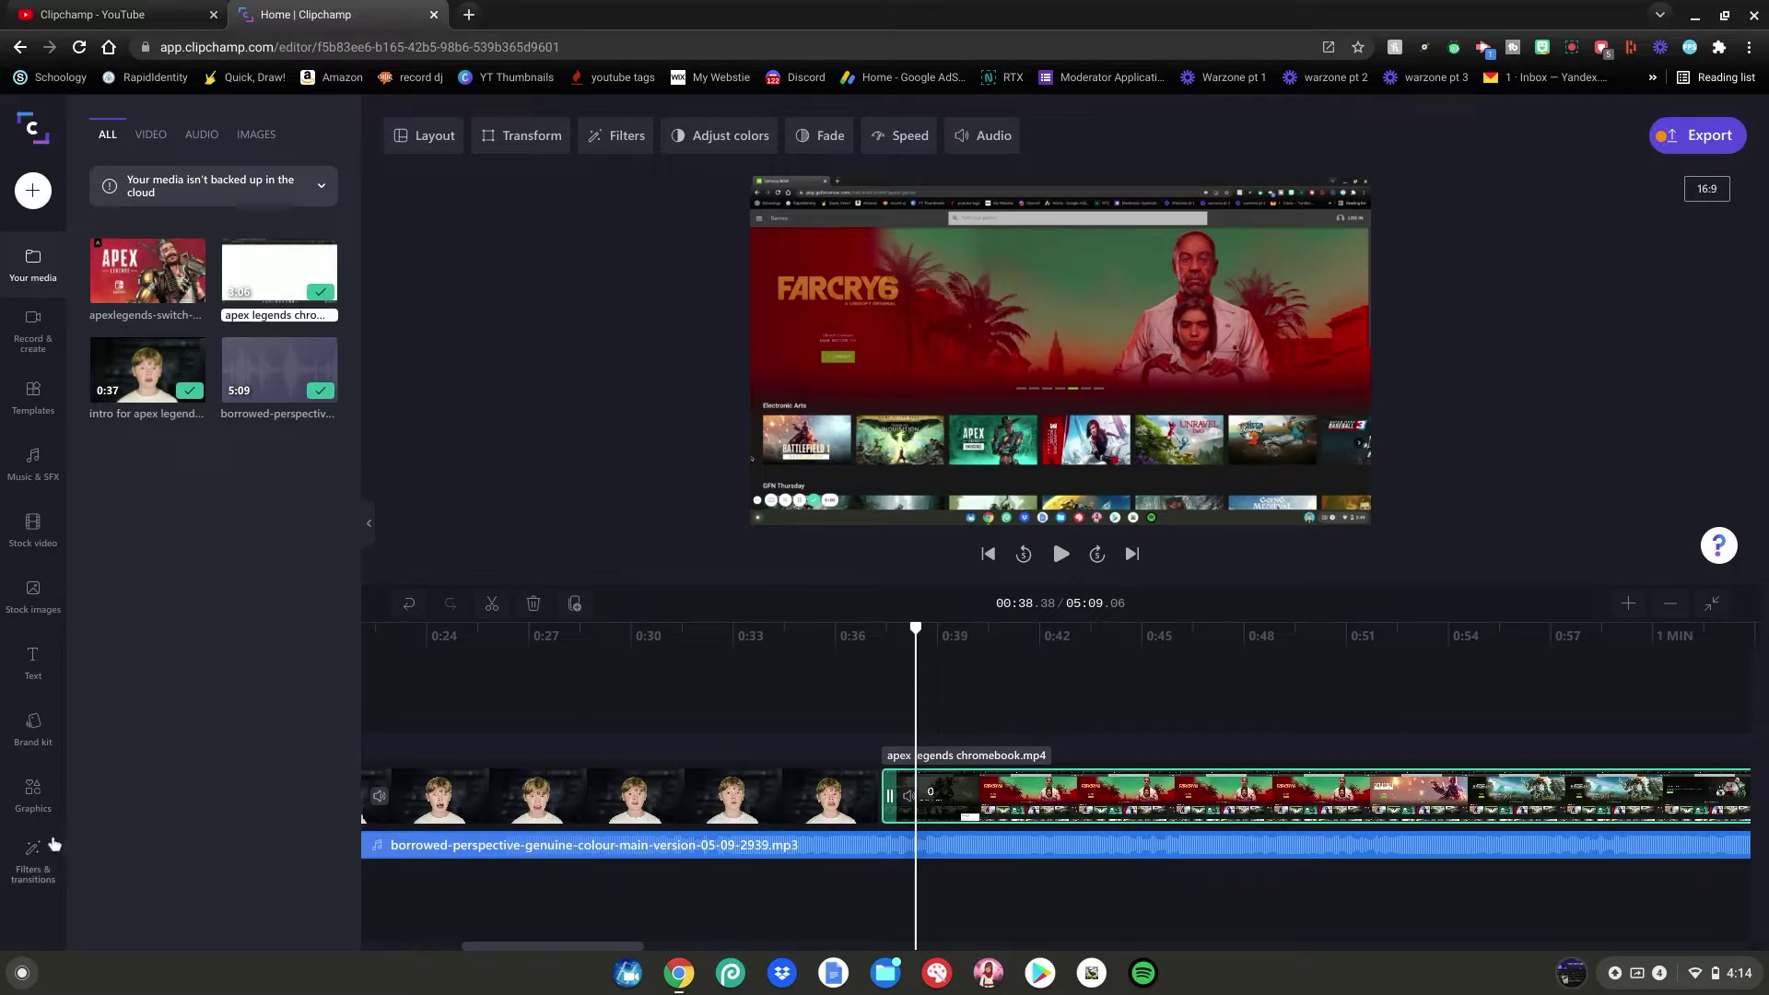
pyautogui.click(33, 866)
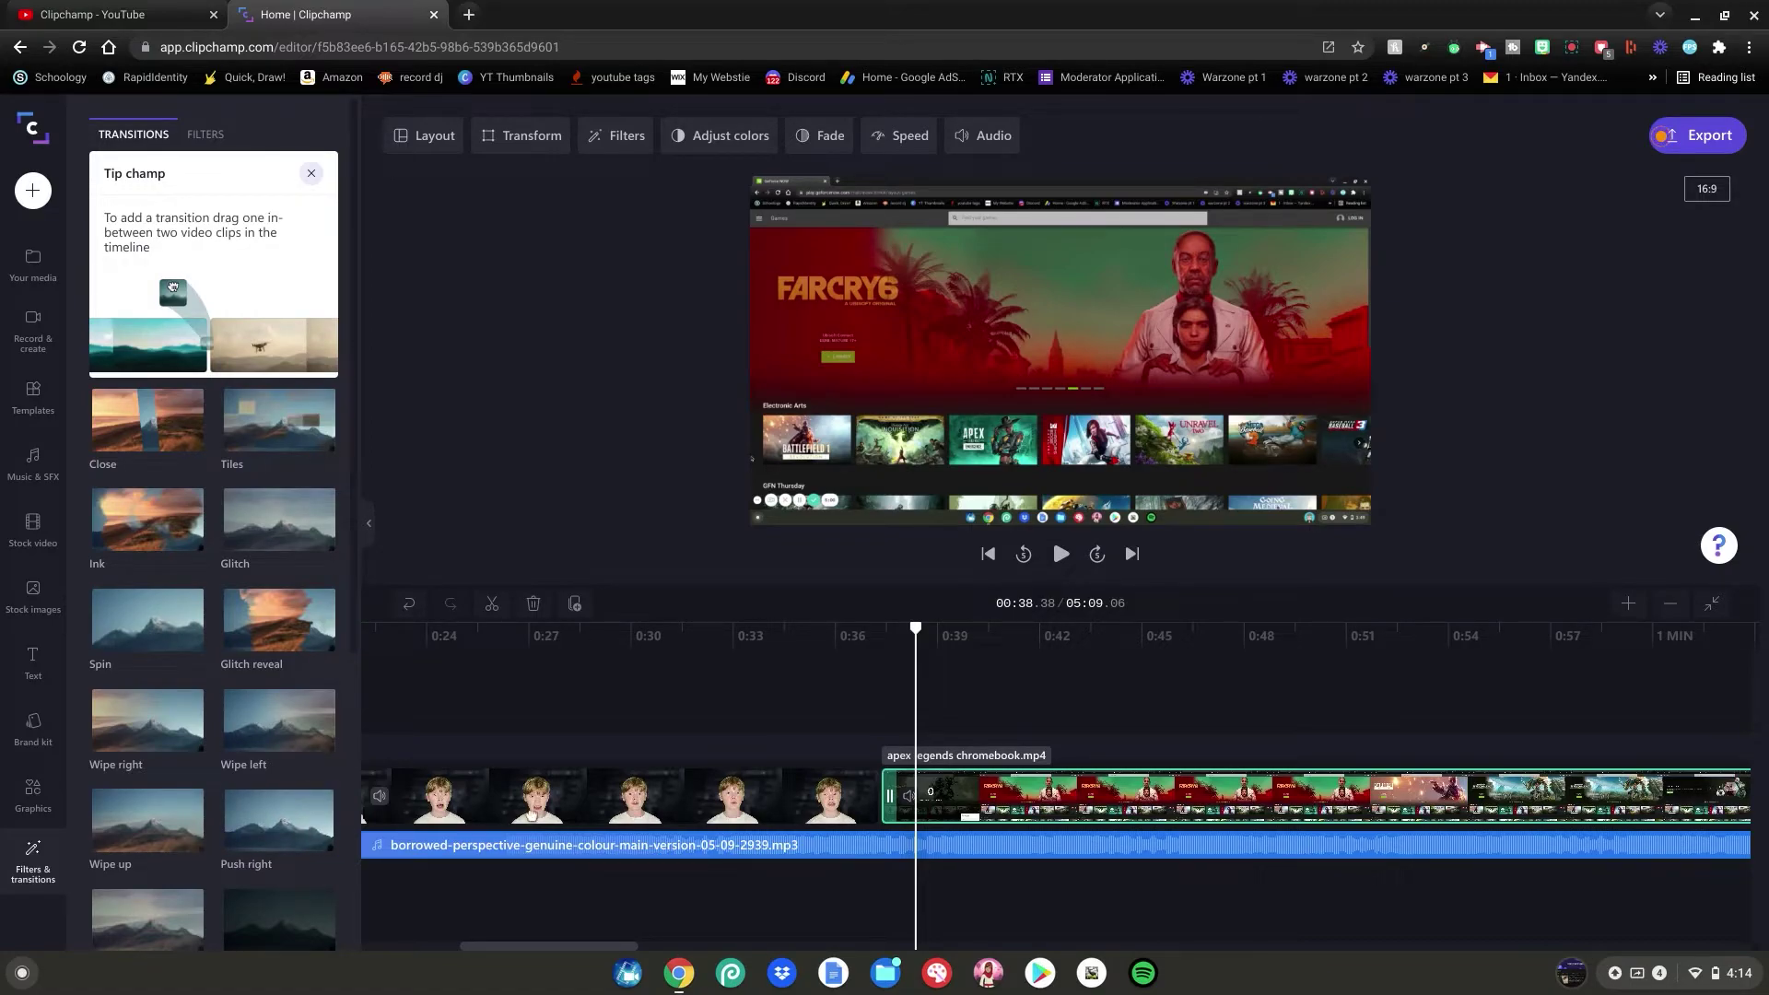
# Insert a transition at the intro–gameplay boundary and play it back to check it.
pyautogui.moveTo(876, 798)
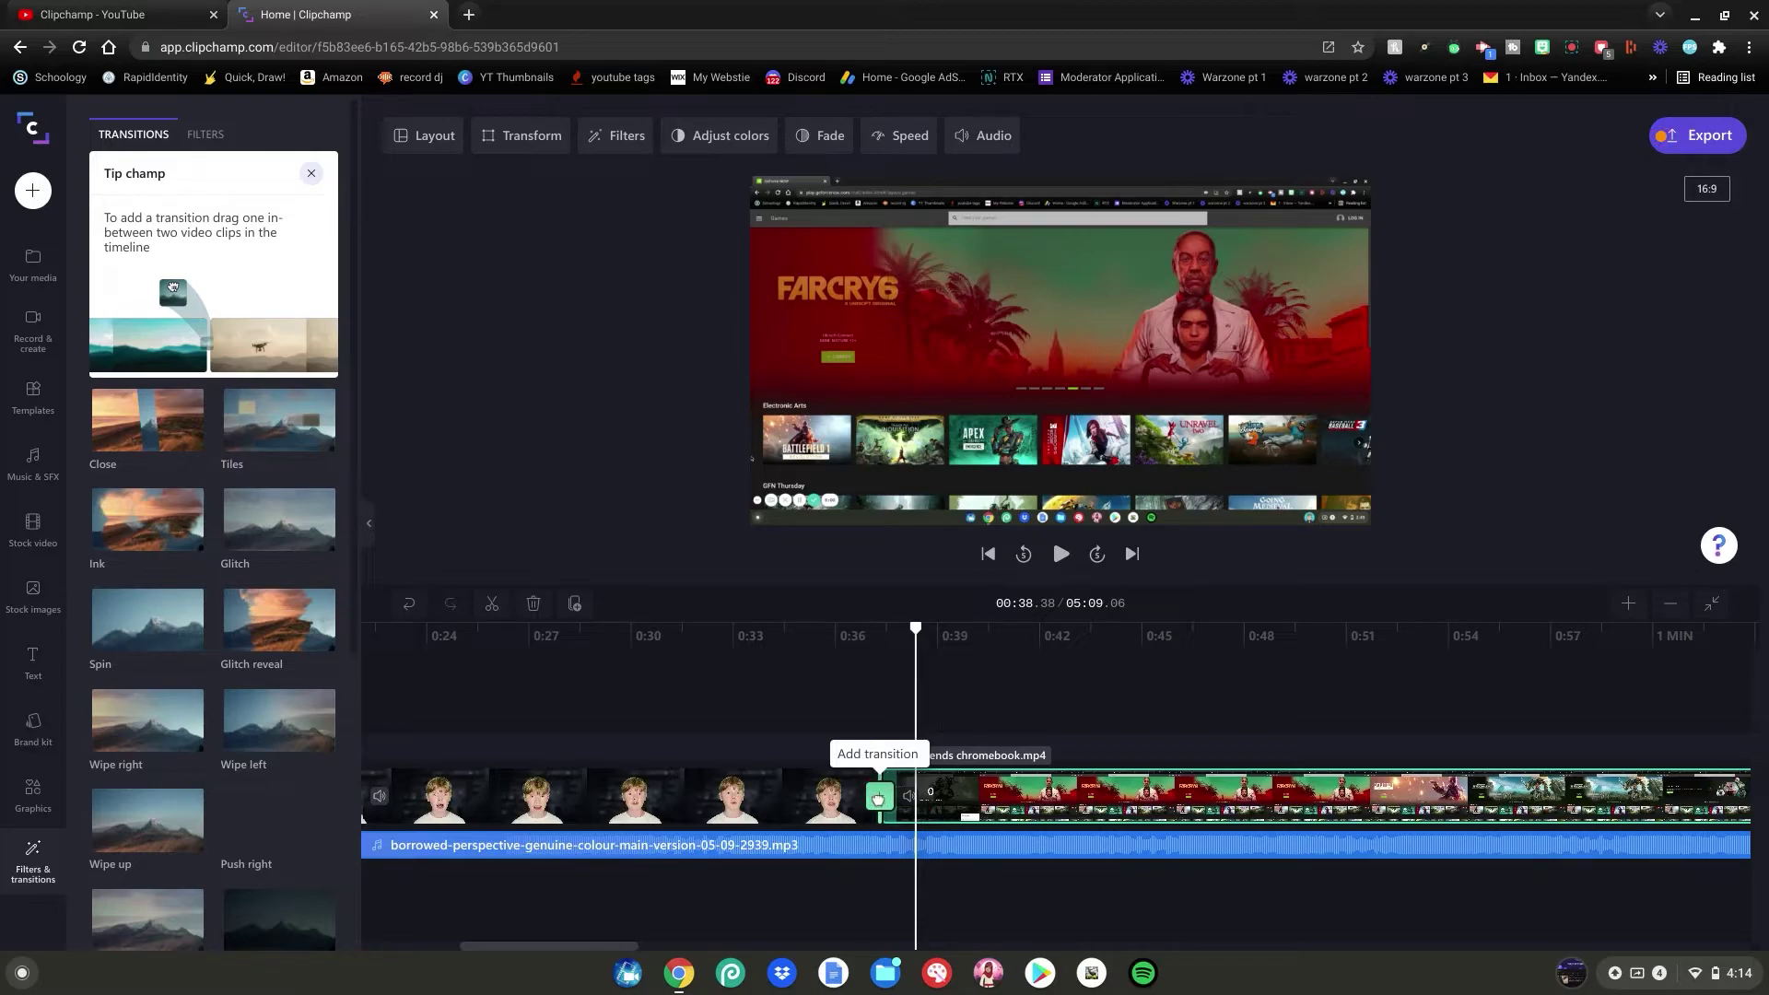
pyautogui.click(877, 798)
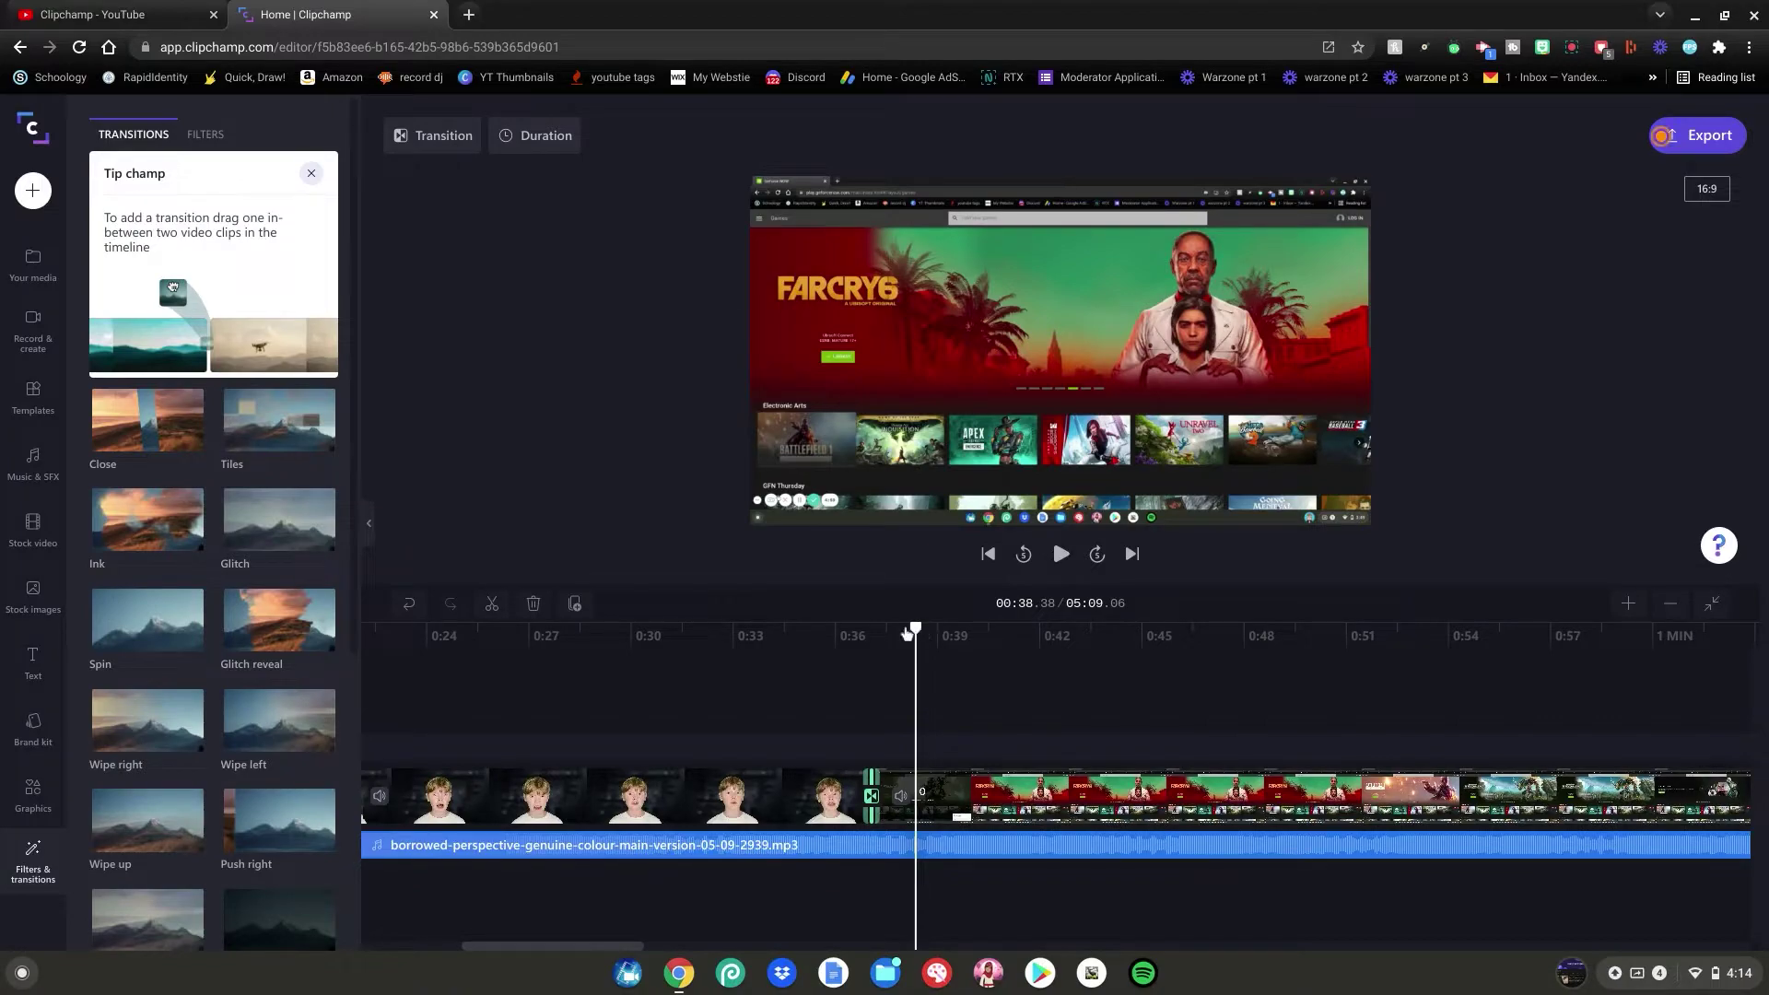
pyautogui.moveTo(915, 630); pyautogui.dragTo(788, 634)
pyautogui.click(1059, 557)
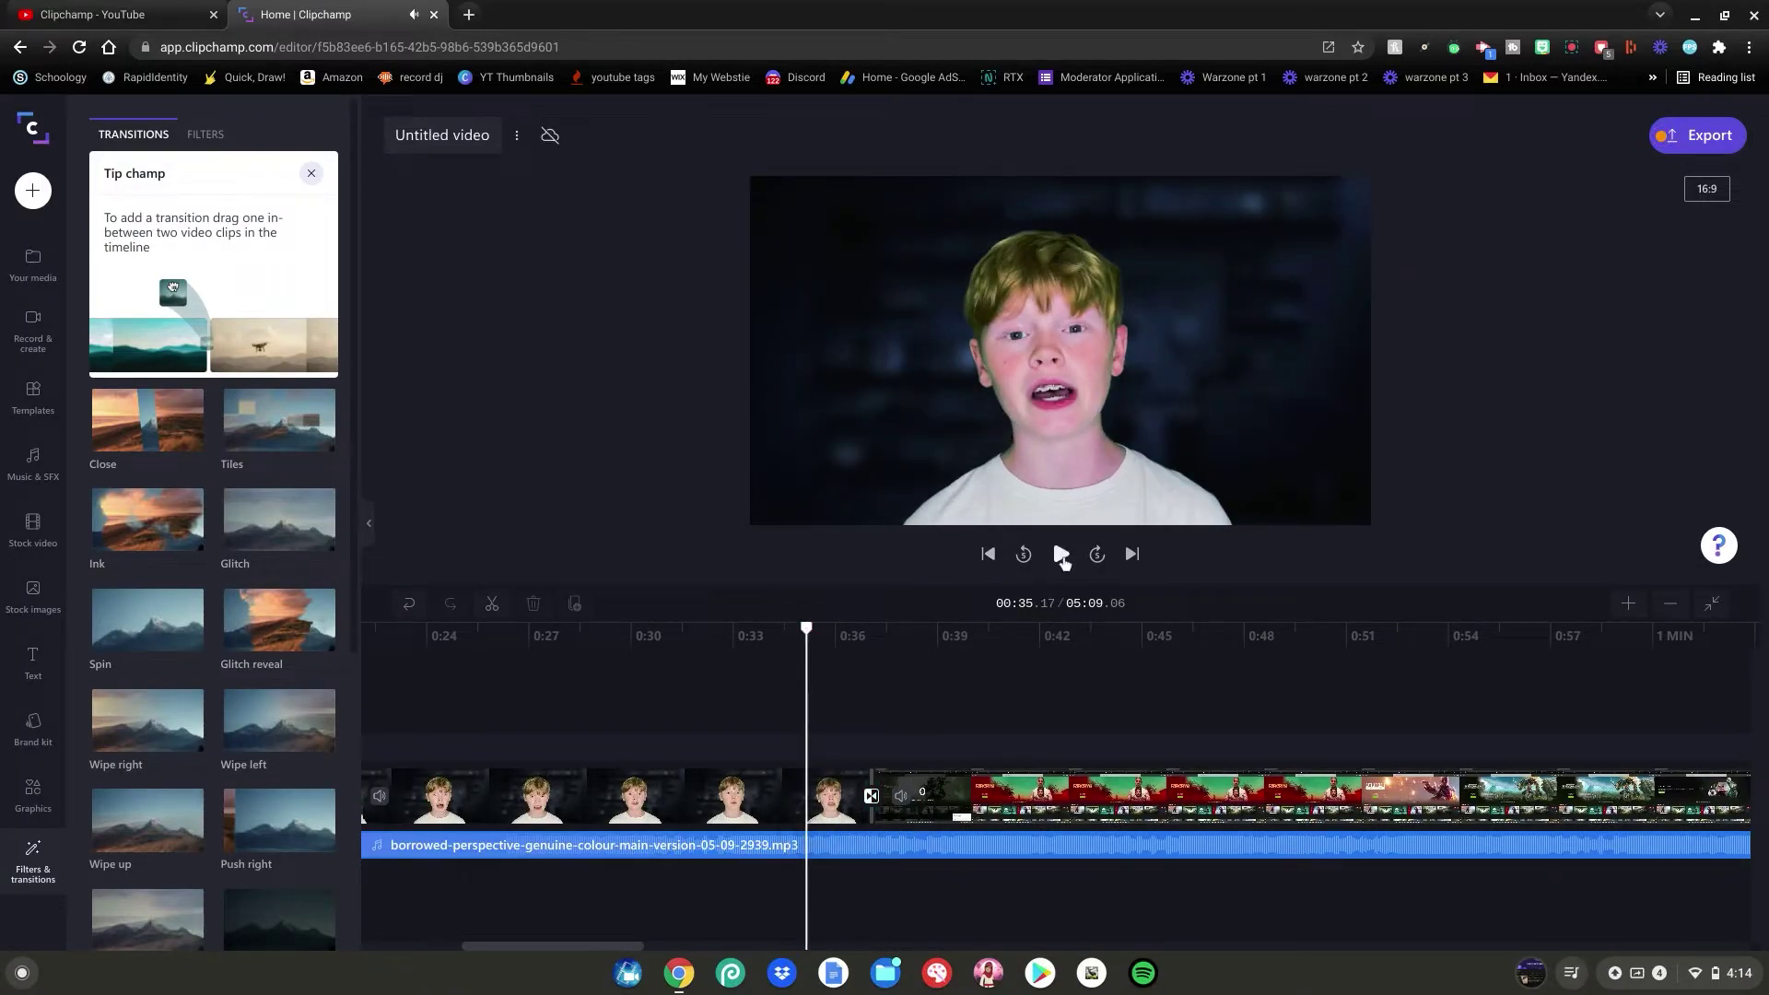
pyautogui.click(1061, 556)
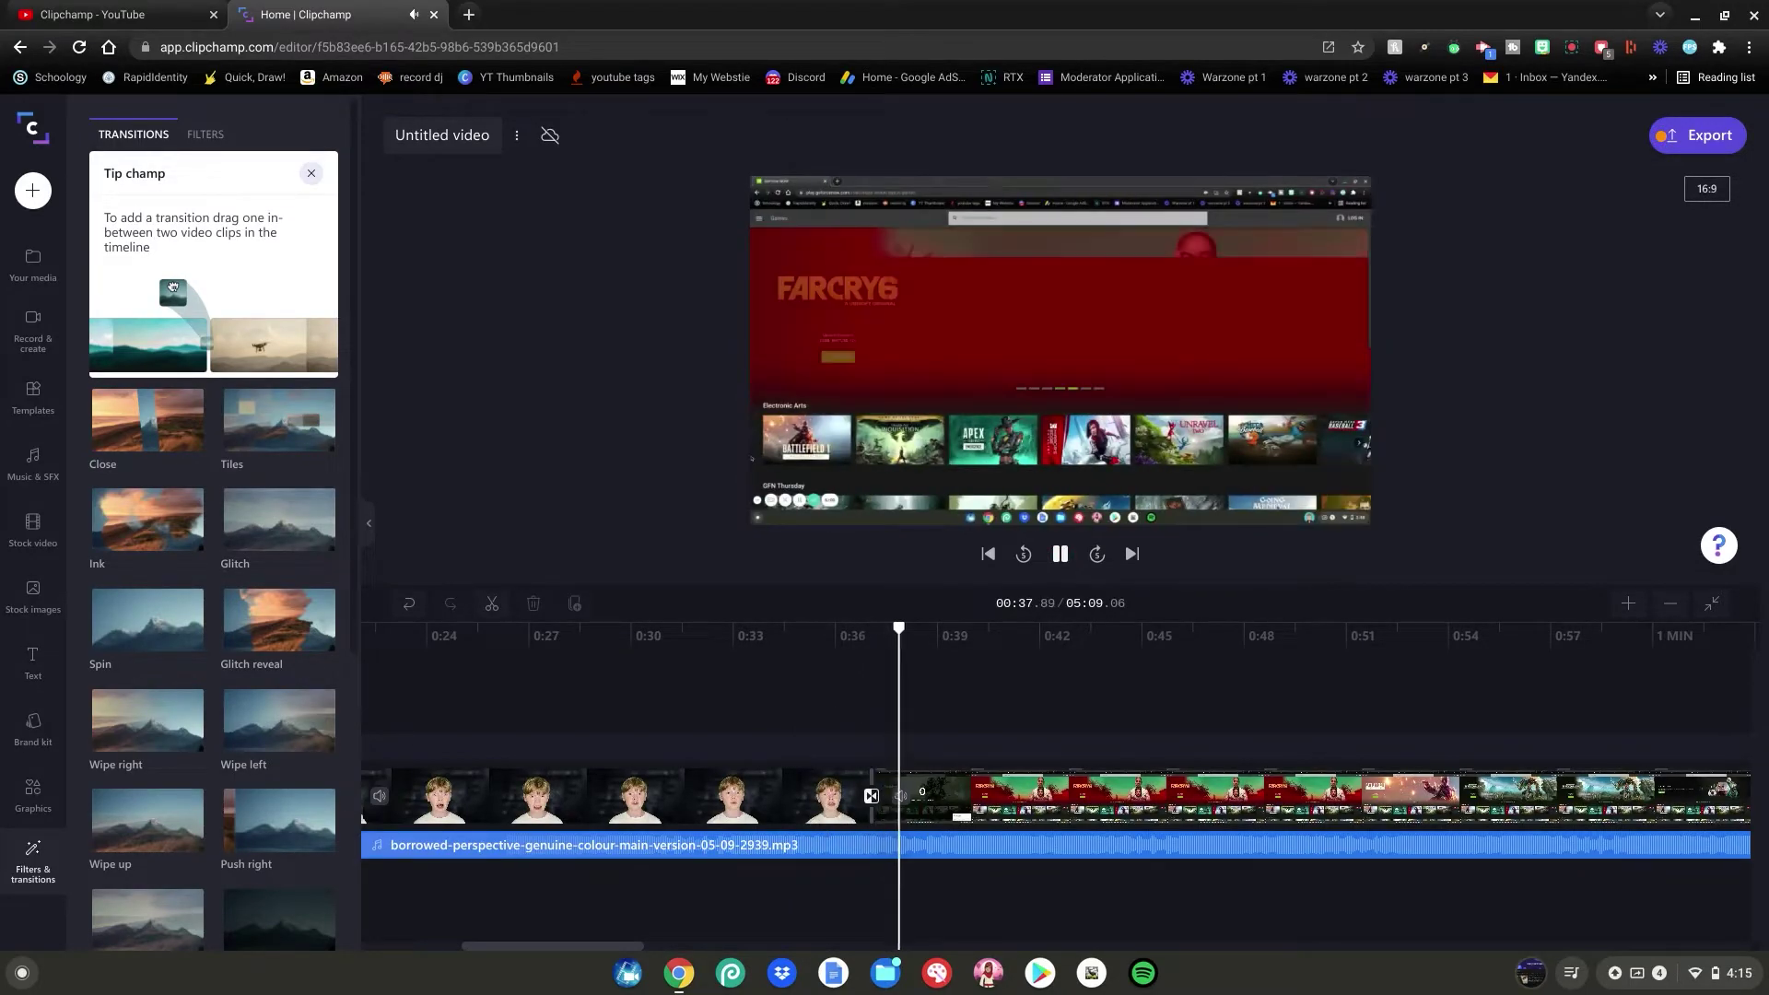
pyautogui.click(1061, 556)
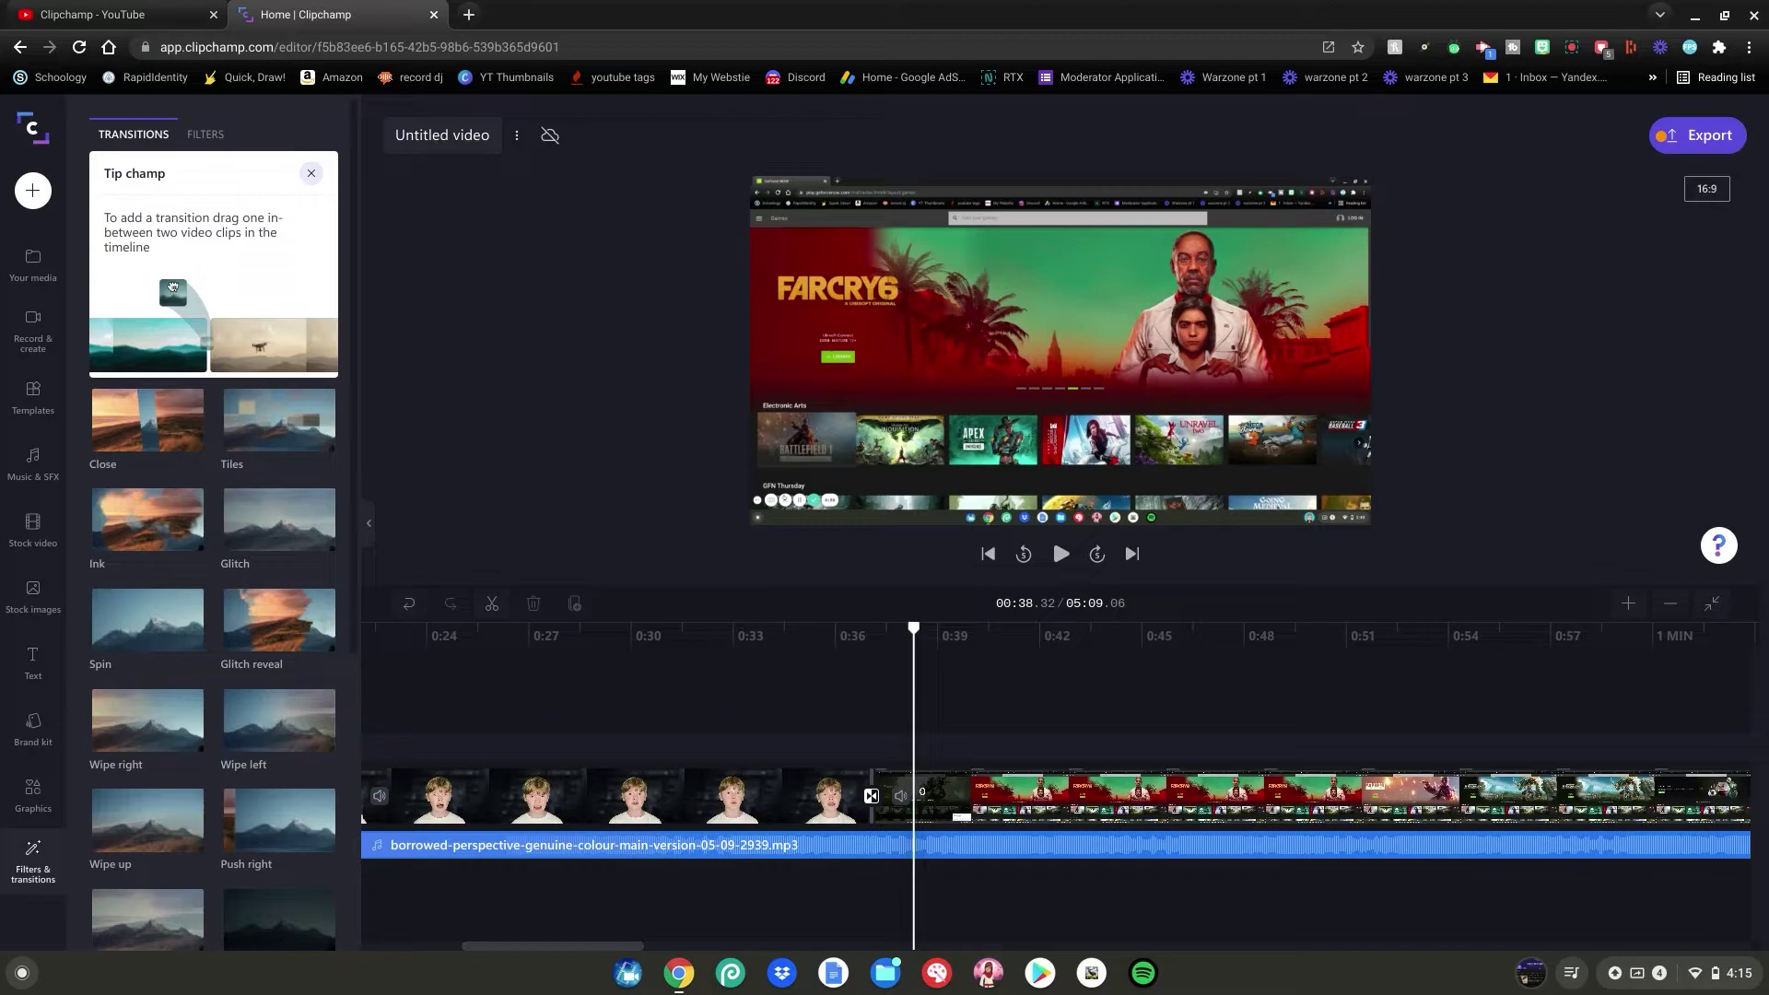
pyautogui.click(34, 728)
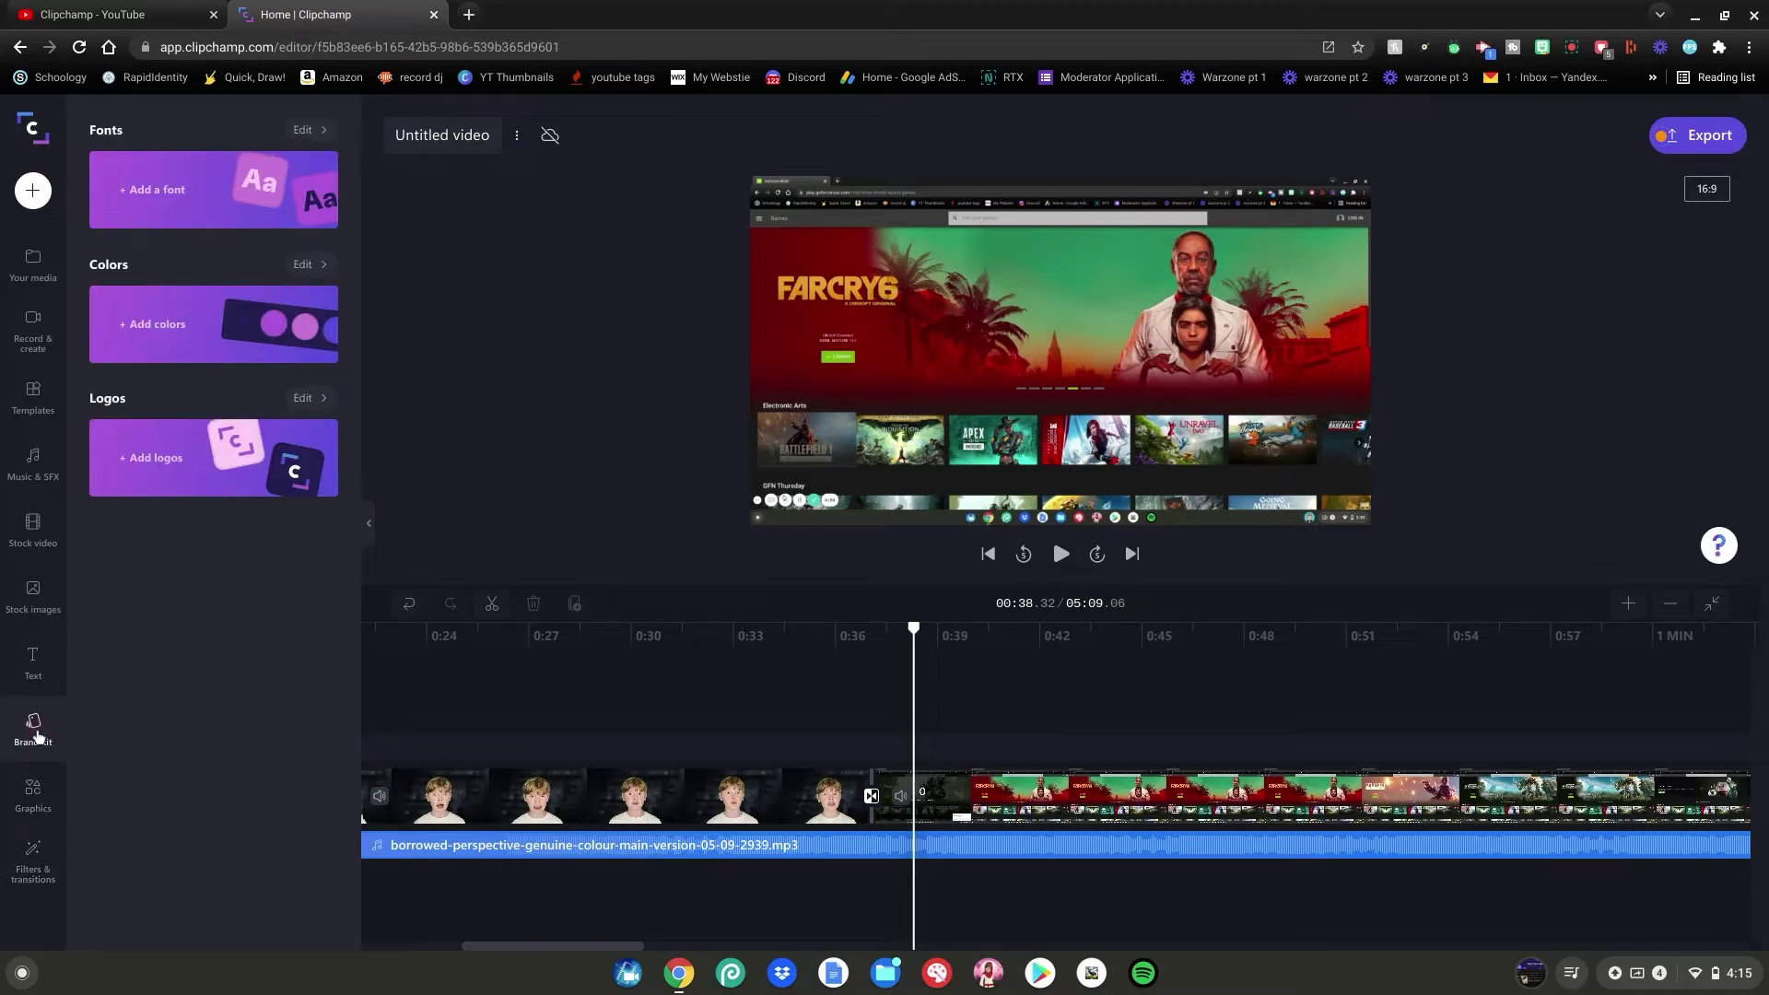
pyautogui.click(173, 207)
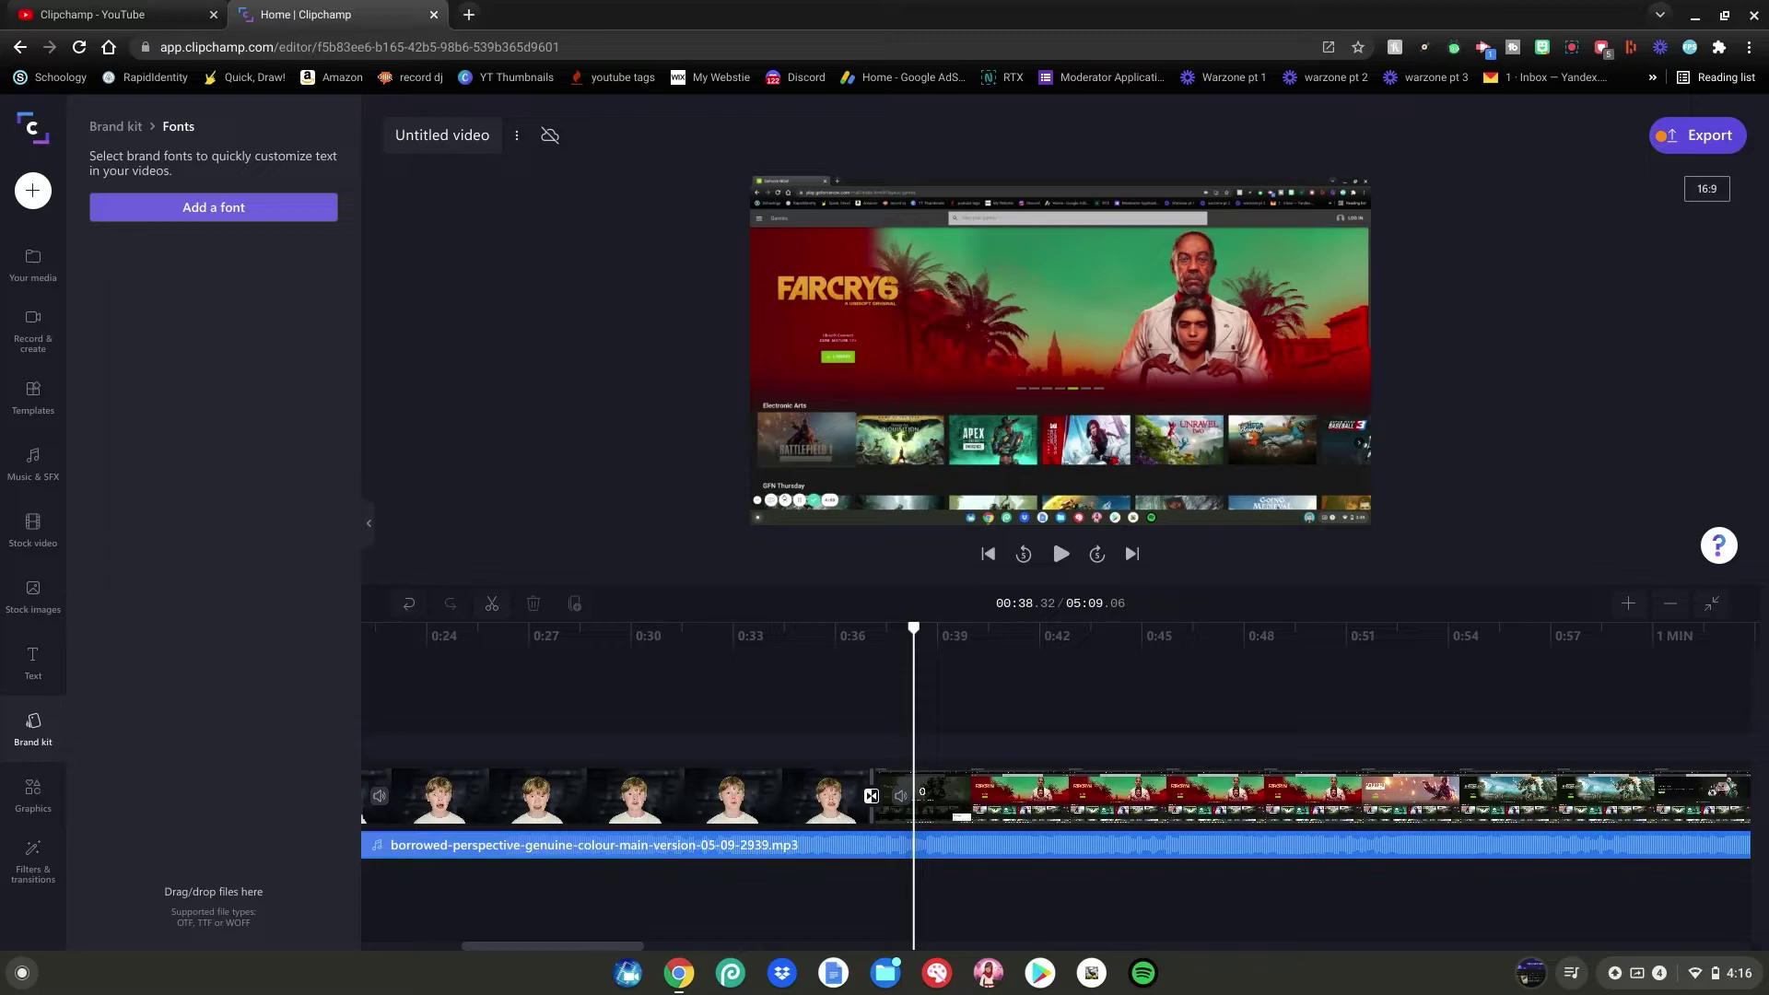
pyautogui.click(116, 127)
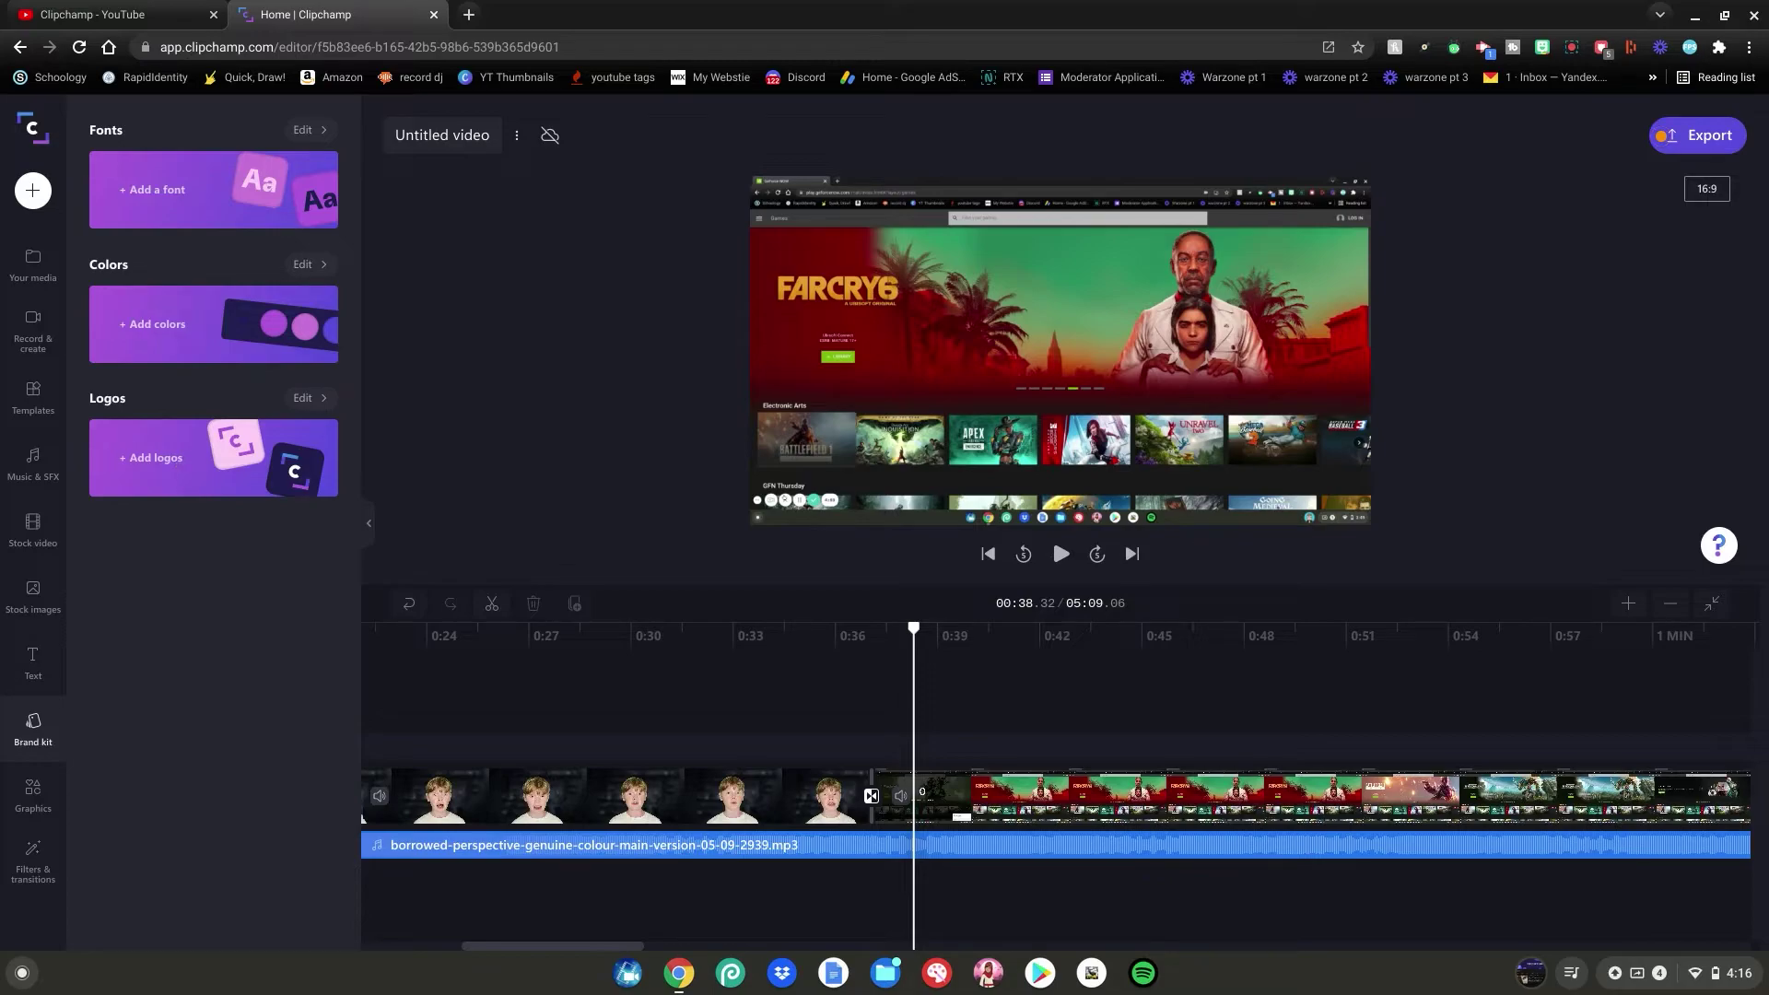
# Split the apex gameplay clip at about 0:50.22.
pyautogui.click(922, 796)
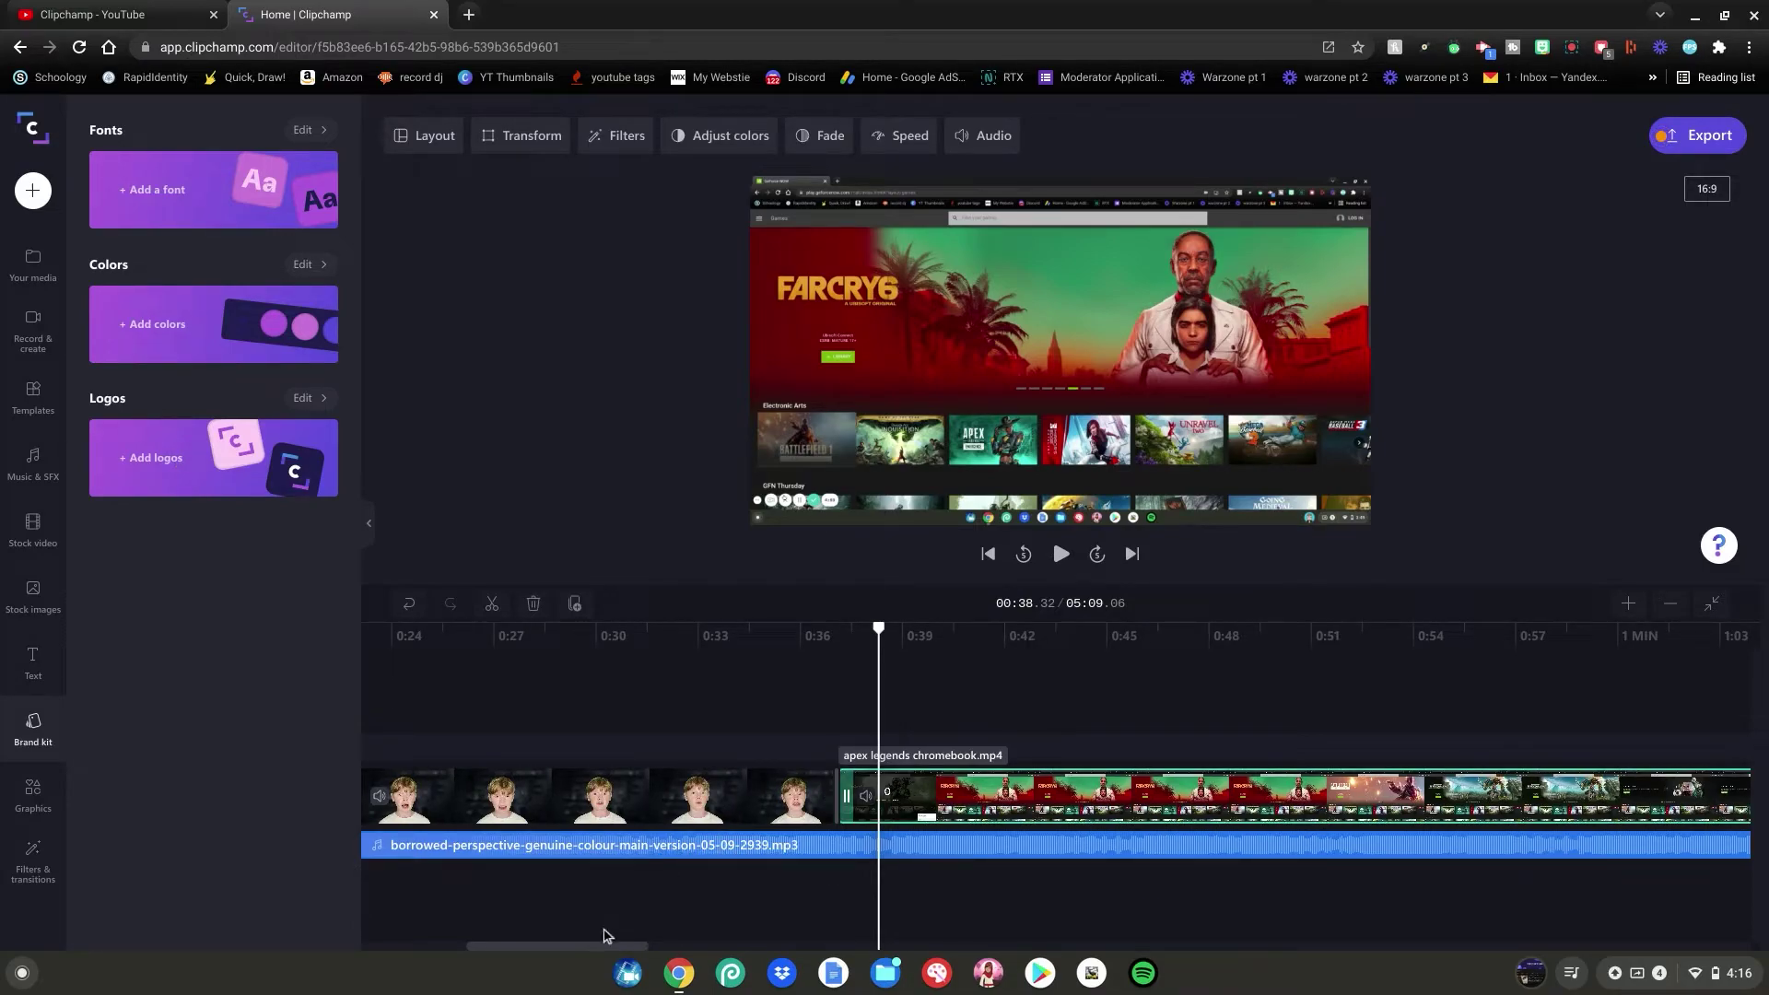
pyautogui.moveTo(608, 948); pyautogui.dragTo(669, 958)
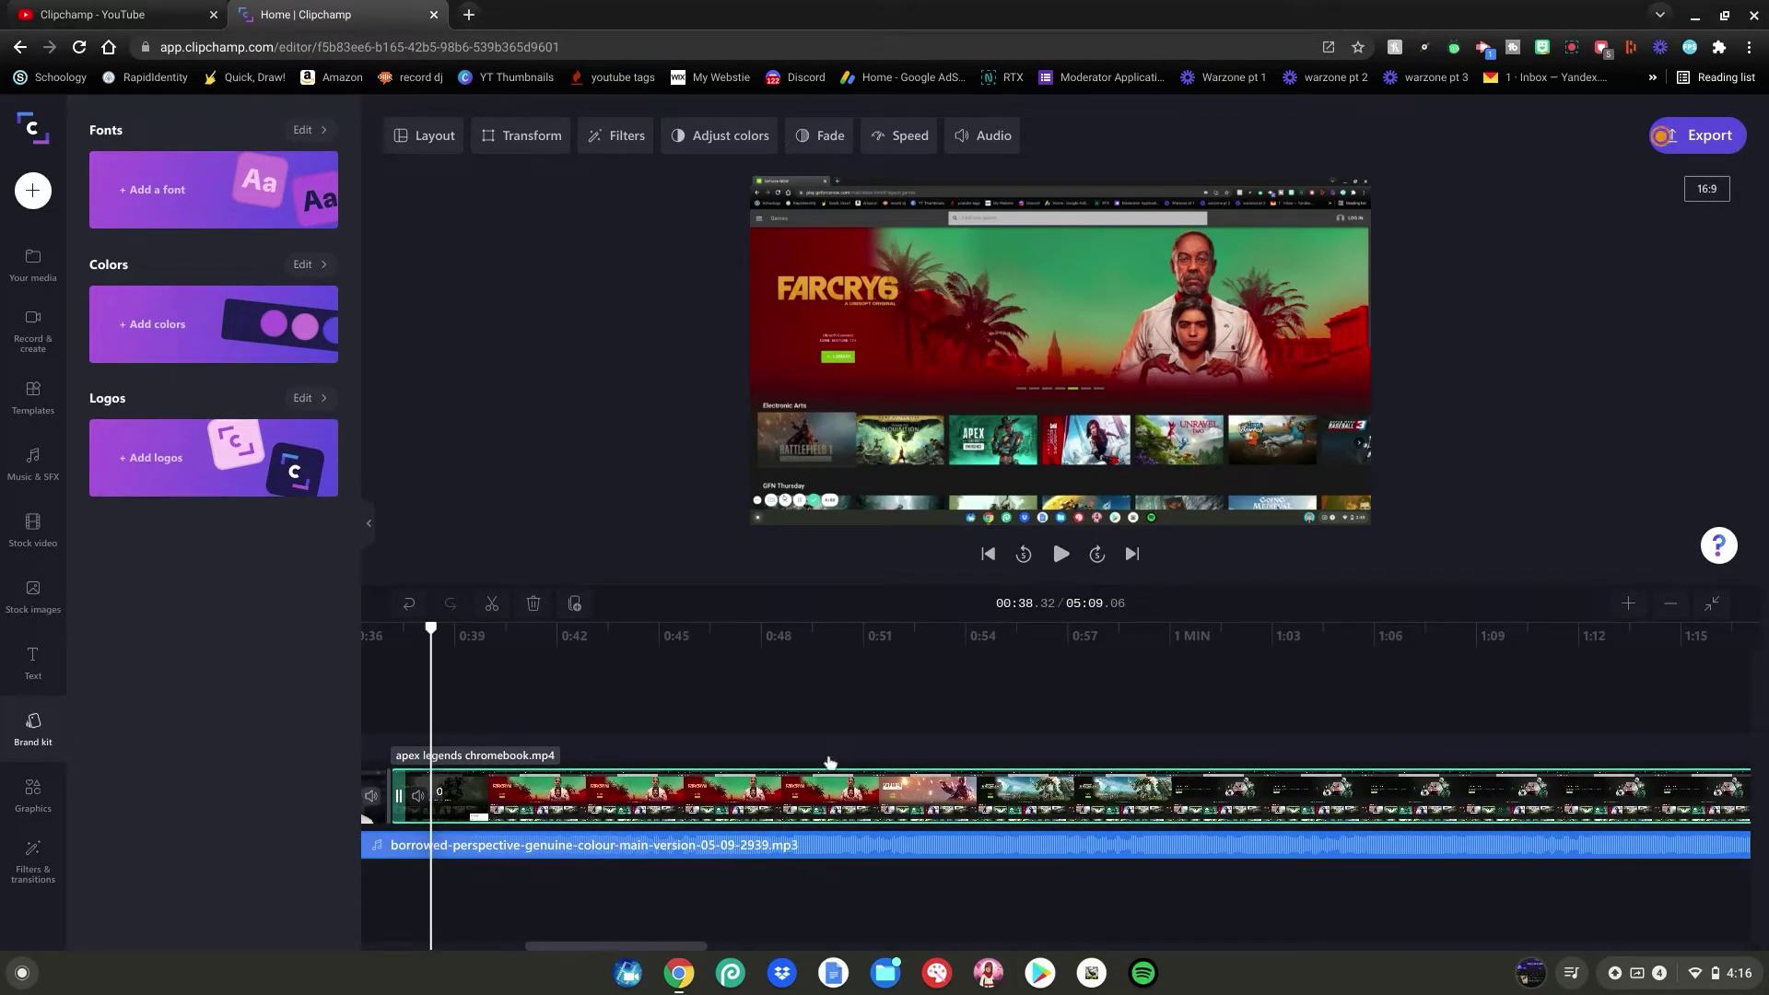
pyautogui.click(807, 659)
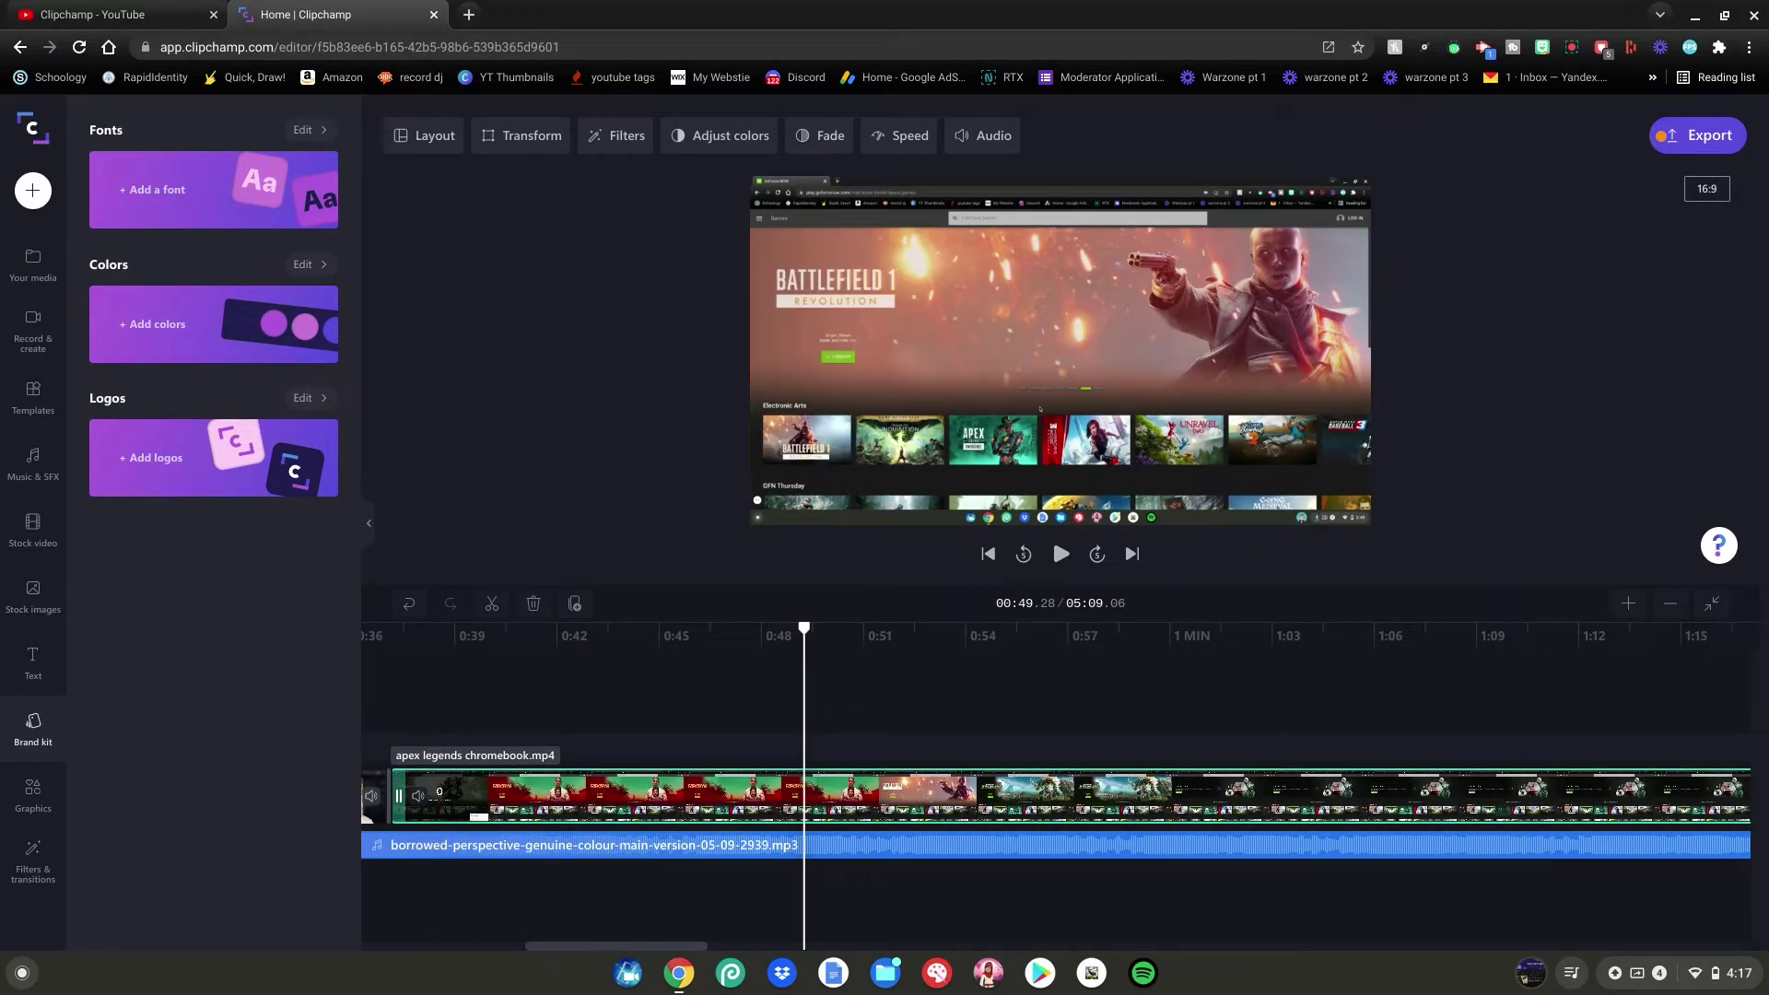
pyautogui.click(836, 792)
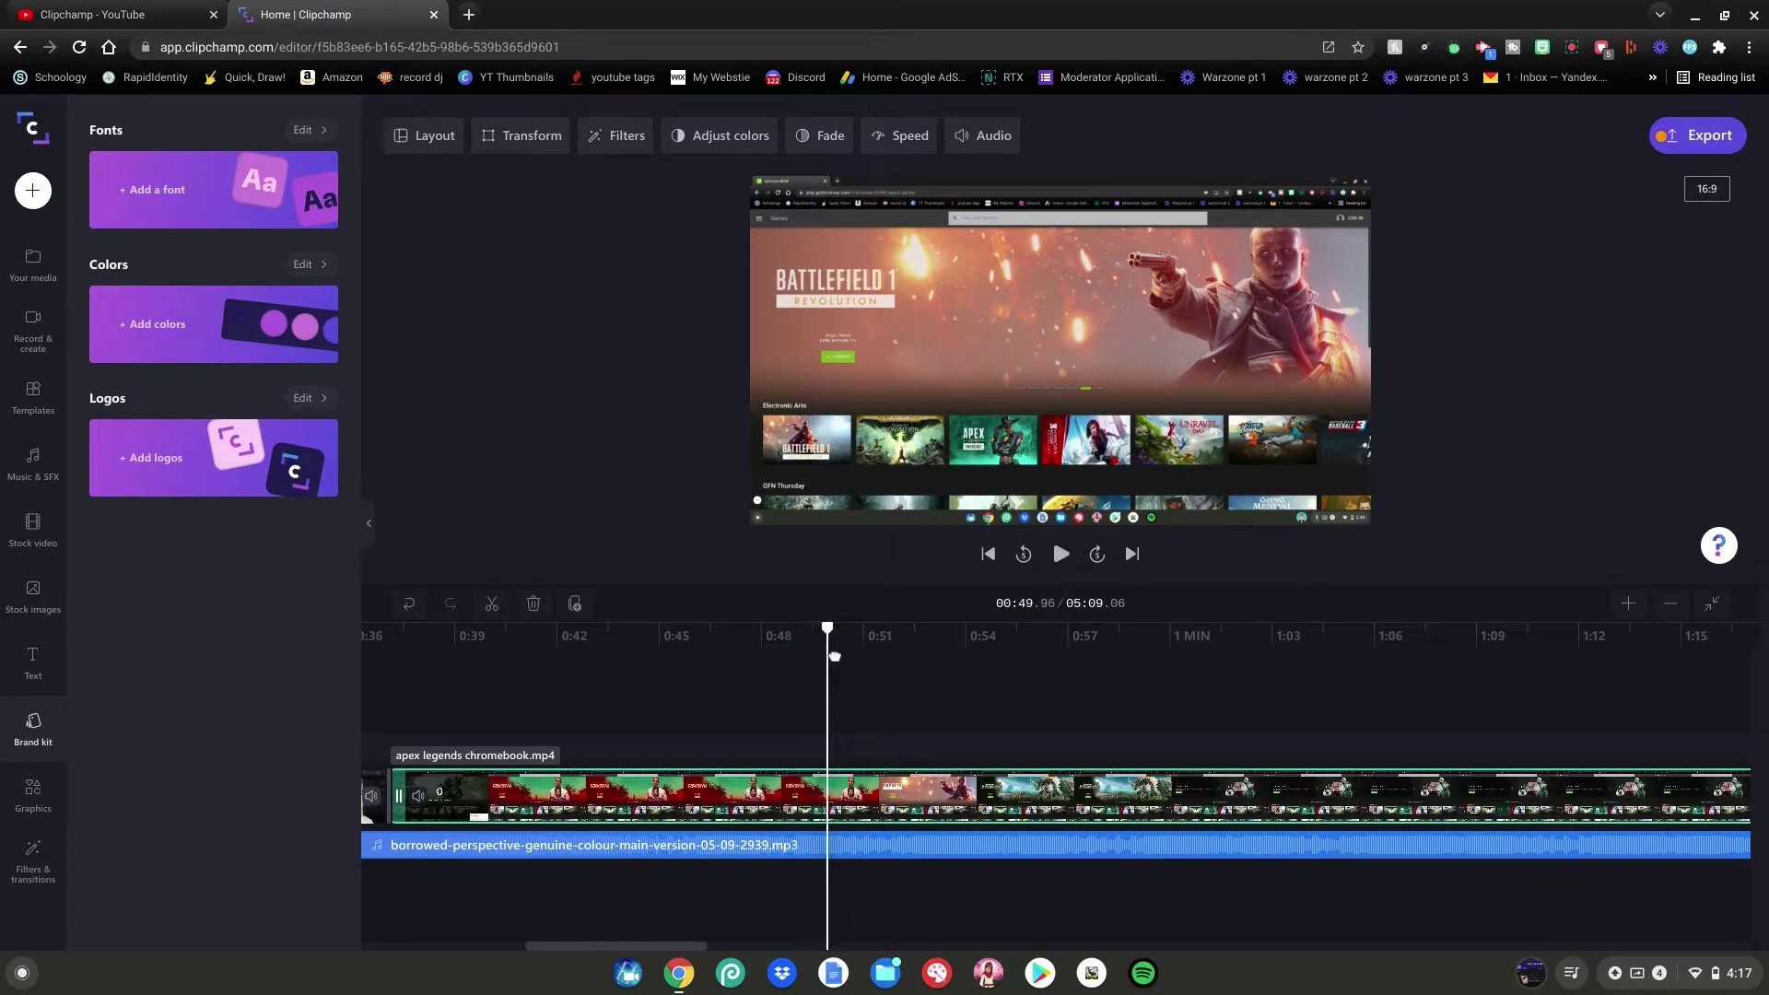
pyautogui.rightClick(846, 793)
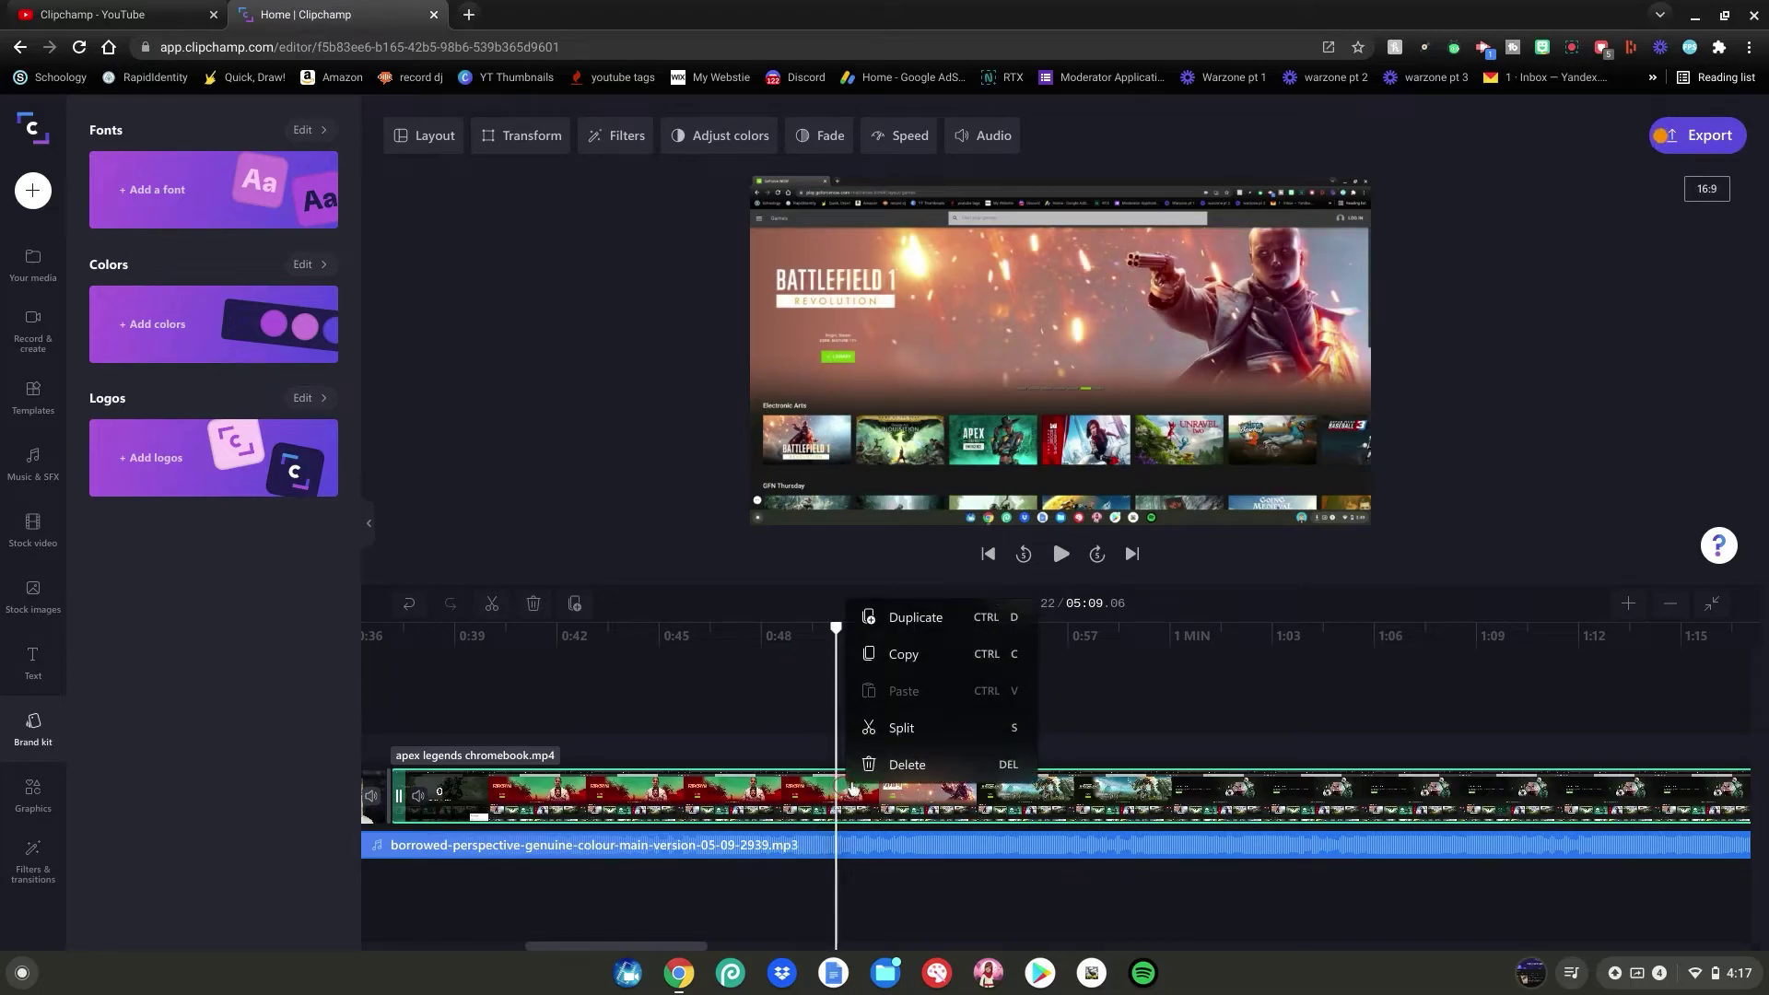
pyautogui.click(875, 728)
# Split the gameplay clip again at 0:53.49 and select the short piece between the cuts.
pyautogui.moveTo(841, 629); pyautogui.dragTo(948, 628)
pyautogui.rightClick(988, 763)
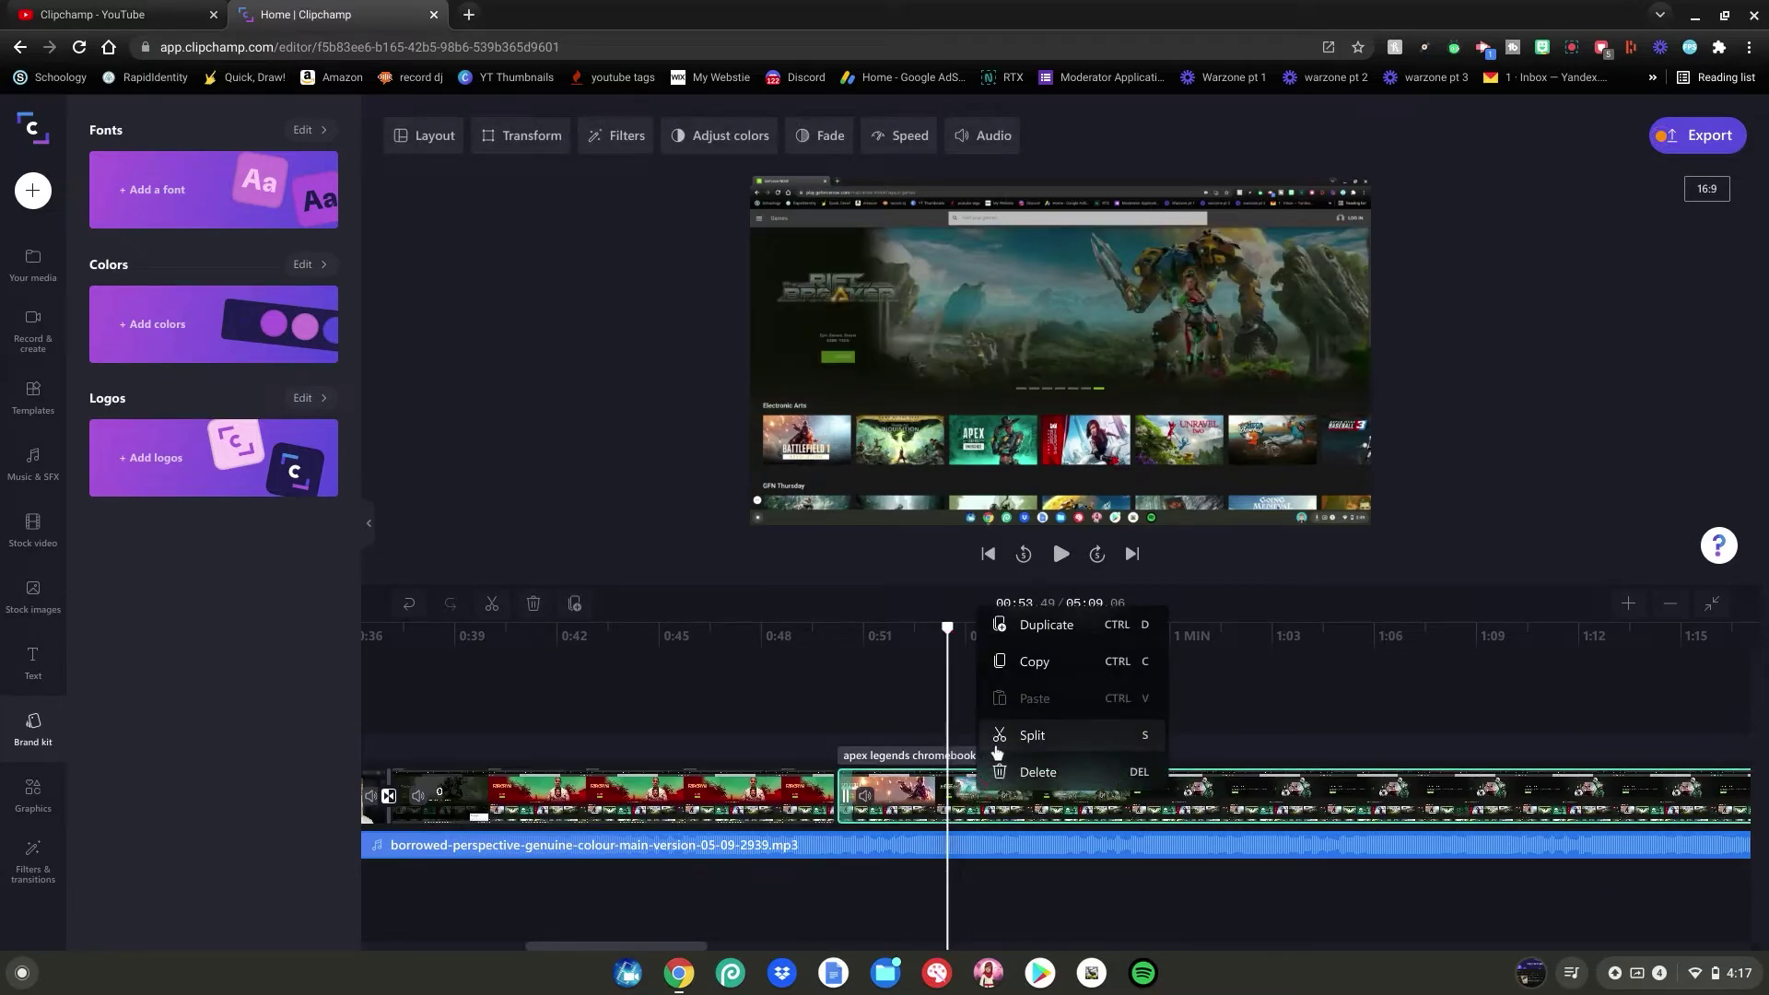
pyautogui.click(997, 737)
pyautogui.moveTo(949, 629); pyautogui.dragTo(889, 629)
pyautogui.click(904, 809)
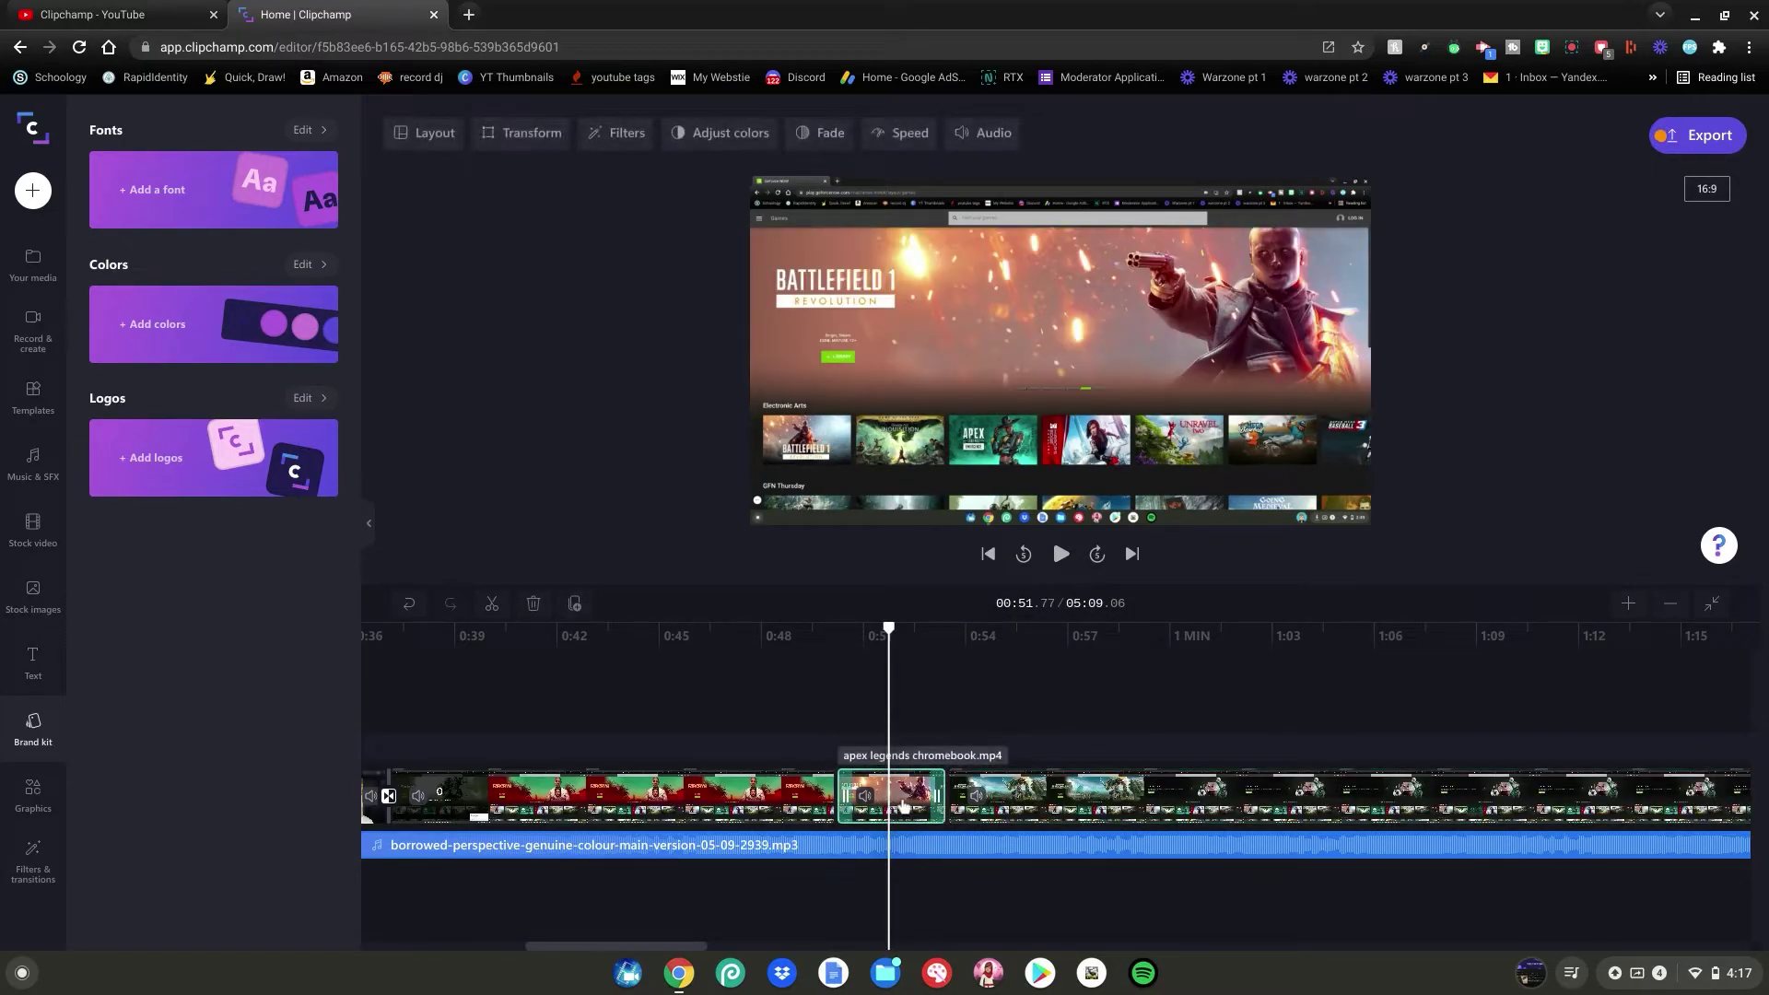
pyautogui.click(878, 139)
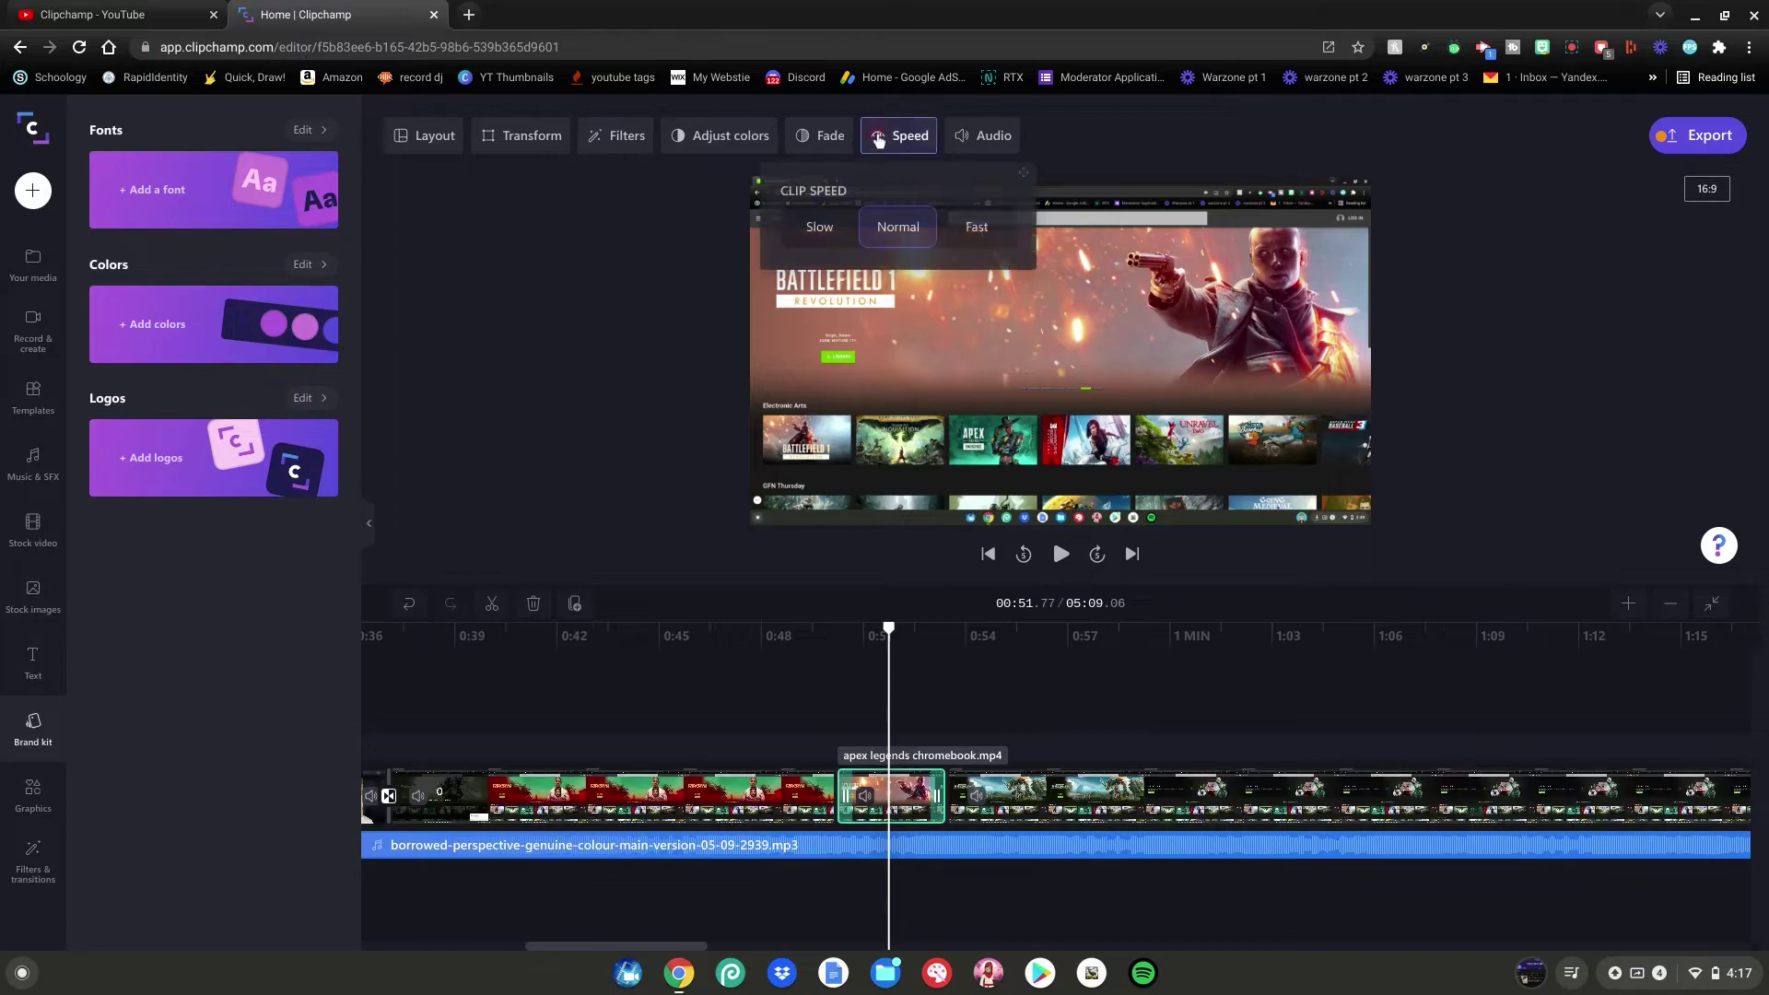
# Try Fast speed on the short piece, then return it to Normal speed.
pyautogui.click(976, 230)
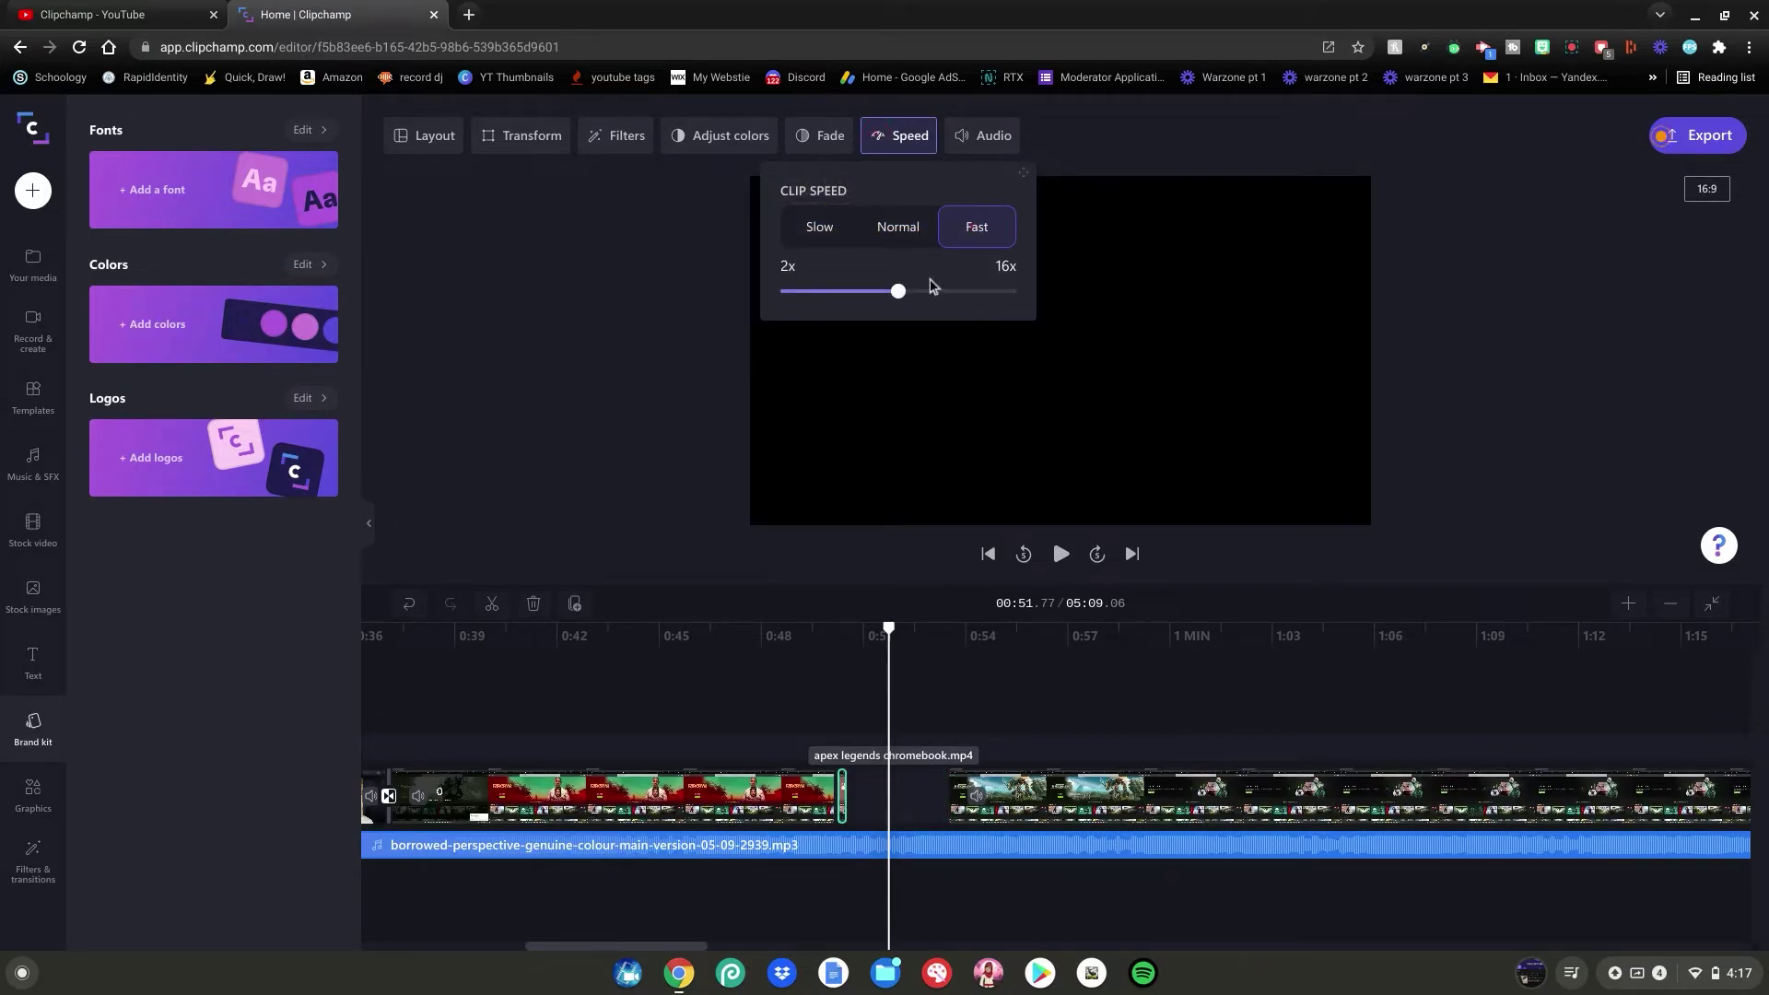
pyautogui.moveTo(899, 293)
pyautogui.mouseDown()
pyautogui.moveTo(866, 297)
pyautogui.moveTo(979, 293)
pyautogui.moveTo(883, 294)
pyautogui.mouseUp()
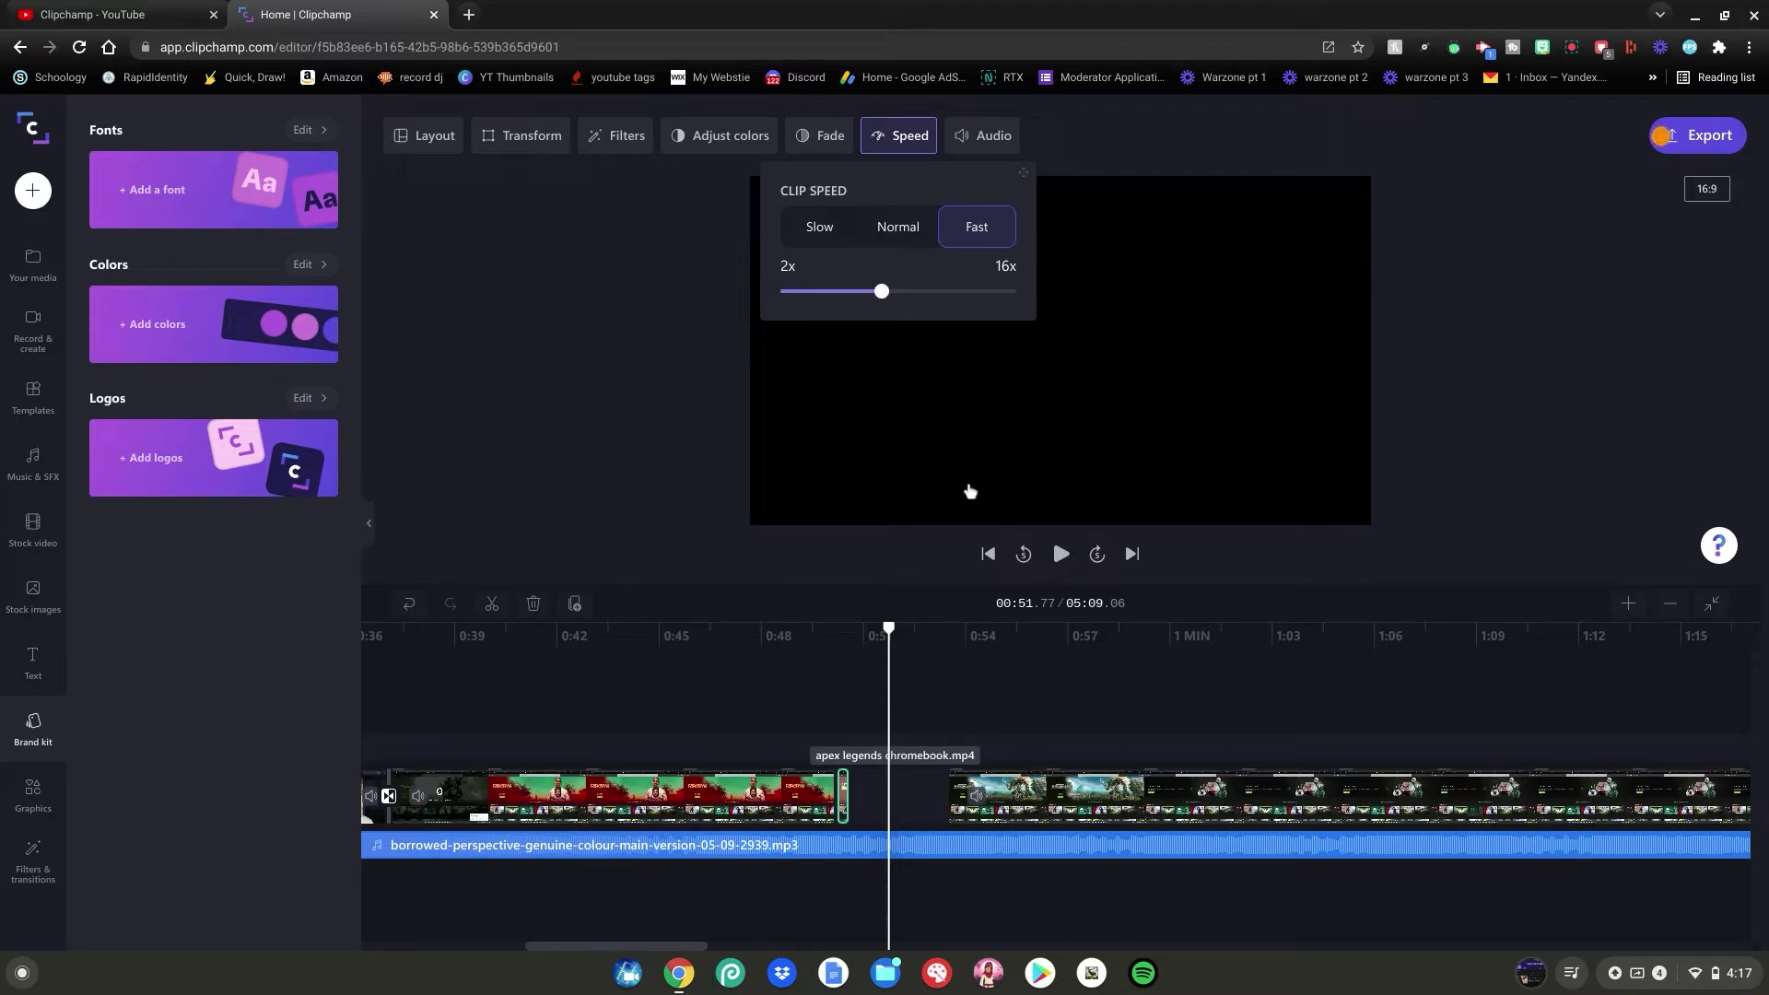
pyautogui.click(898, 227)
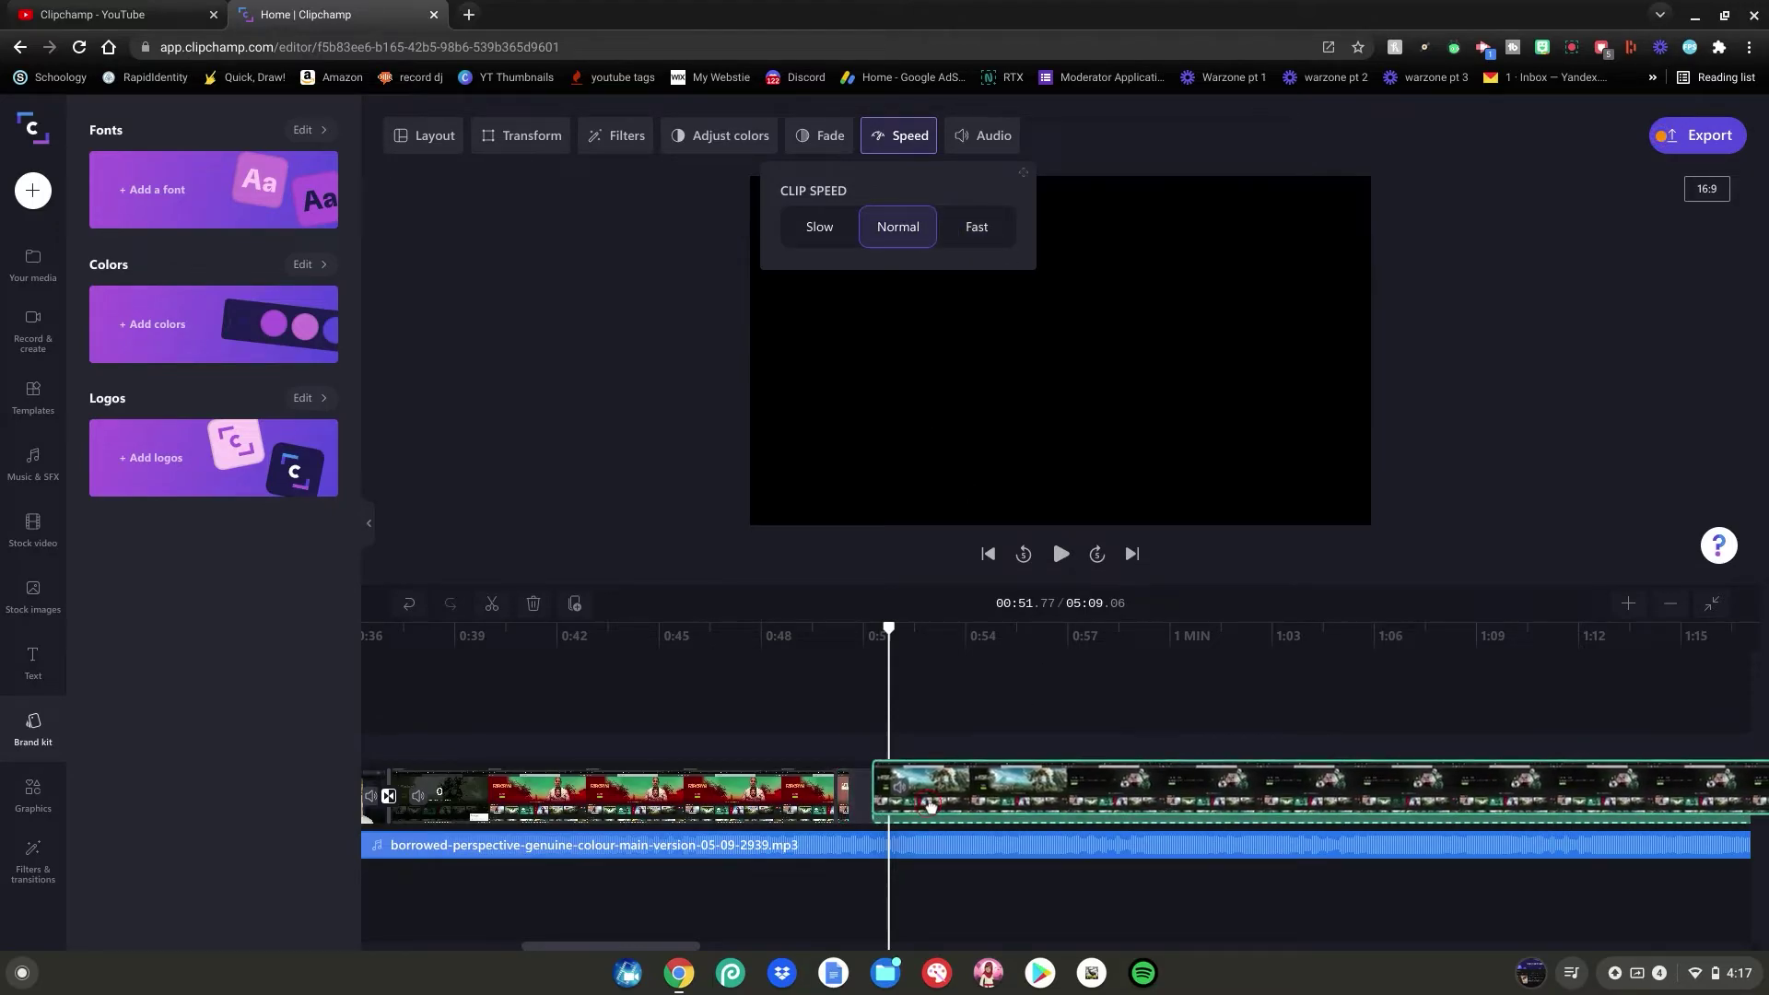
pyautogui.click(933, 677)
pyautogui.moveTo(890, 630); pyautogui.dragTo(832, 652)
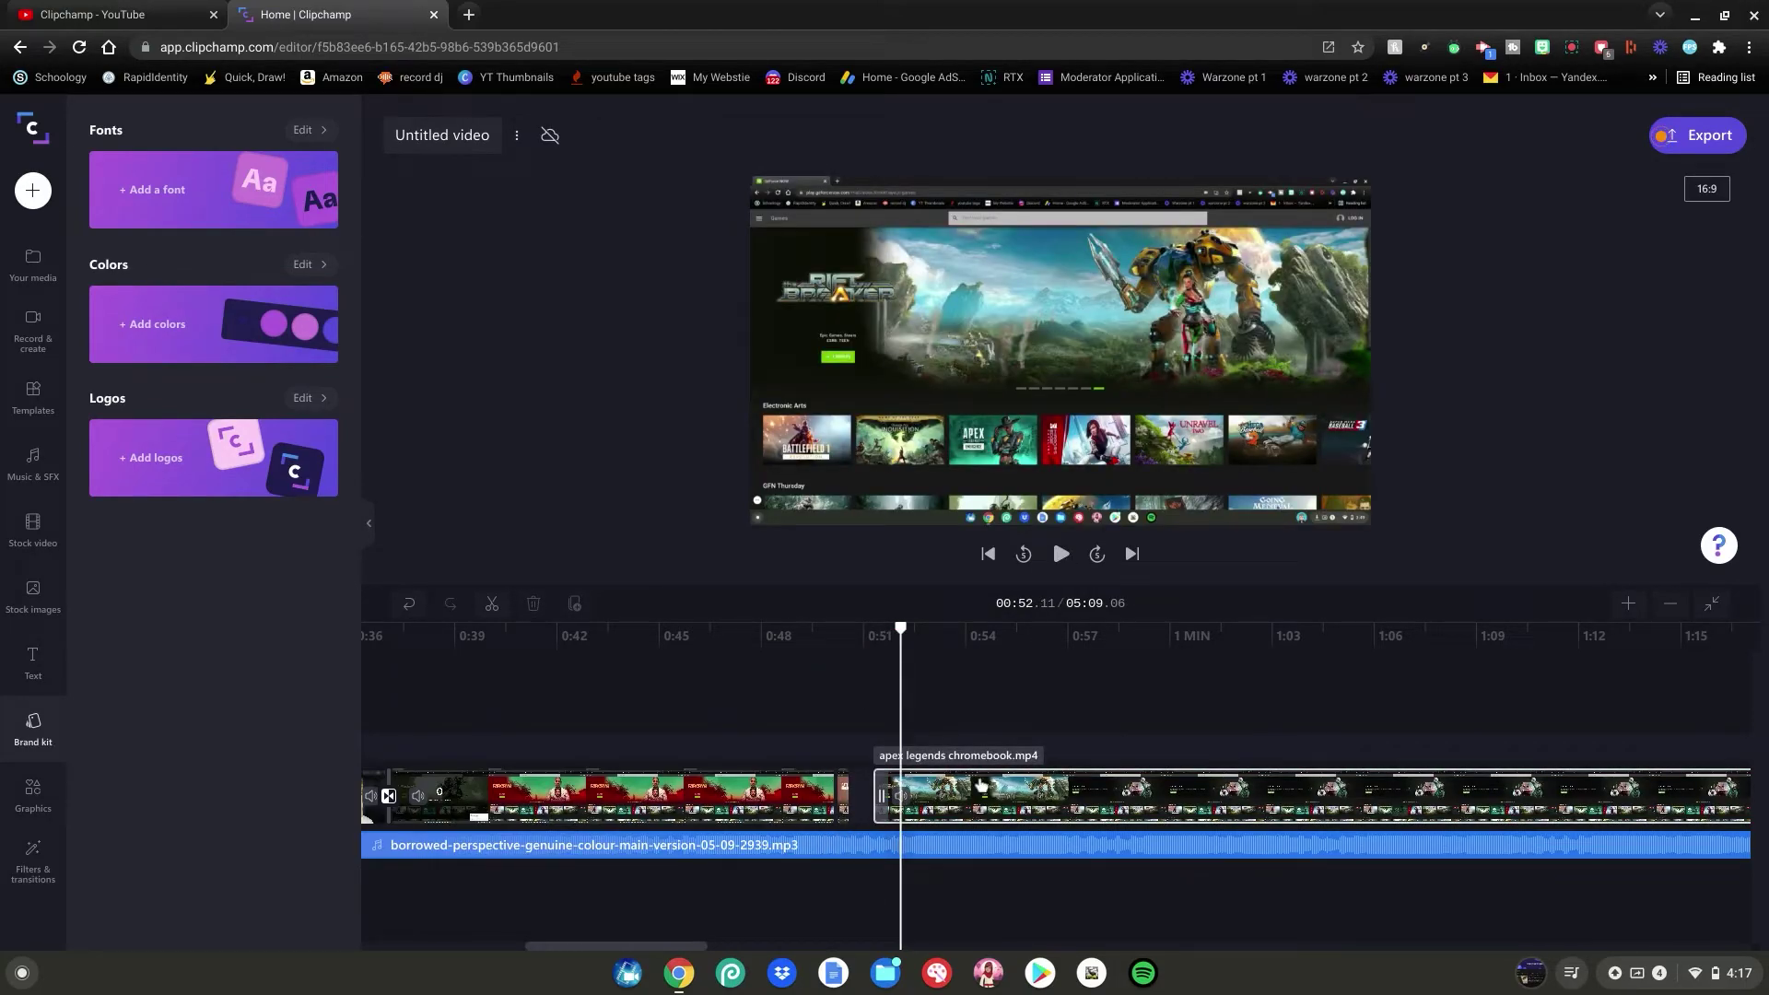
# Split the apex gameplay clip at the playhead, 0:52.11.
pyautogui.rightClick(916, 791)
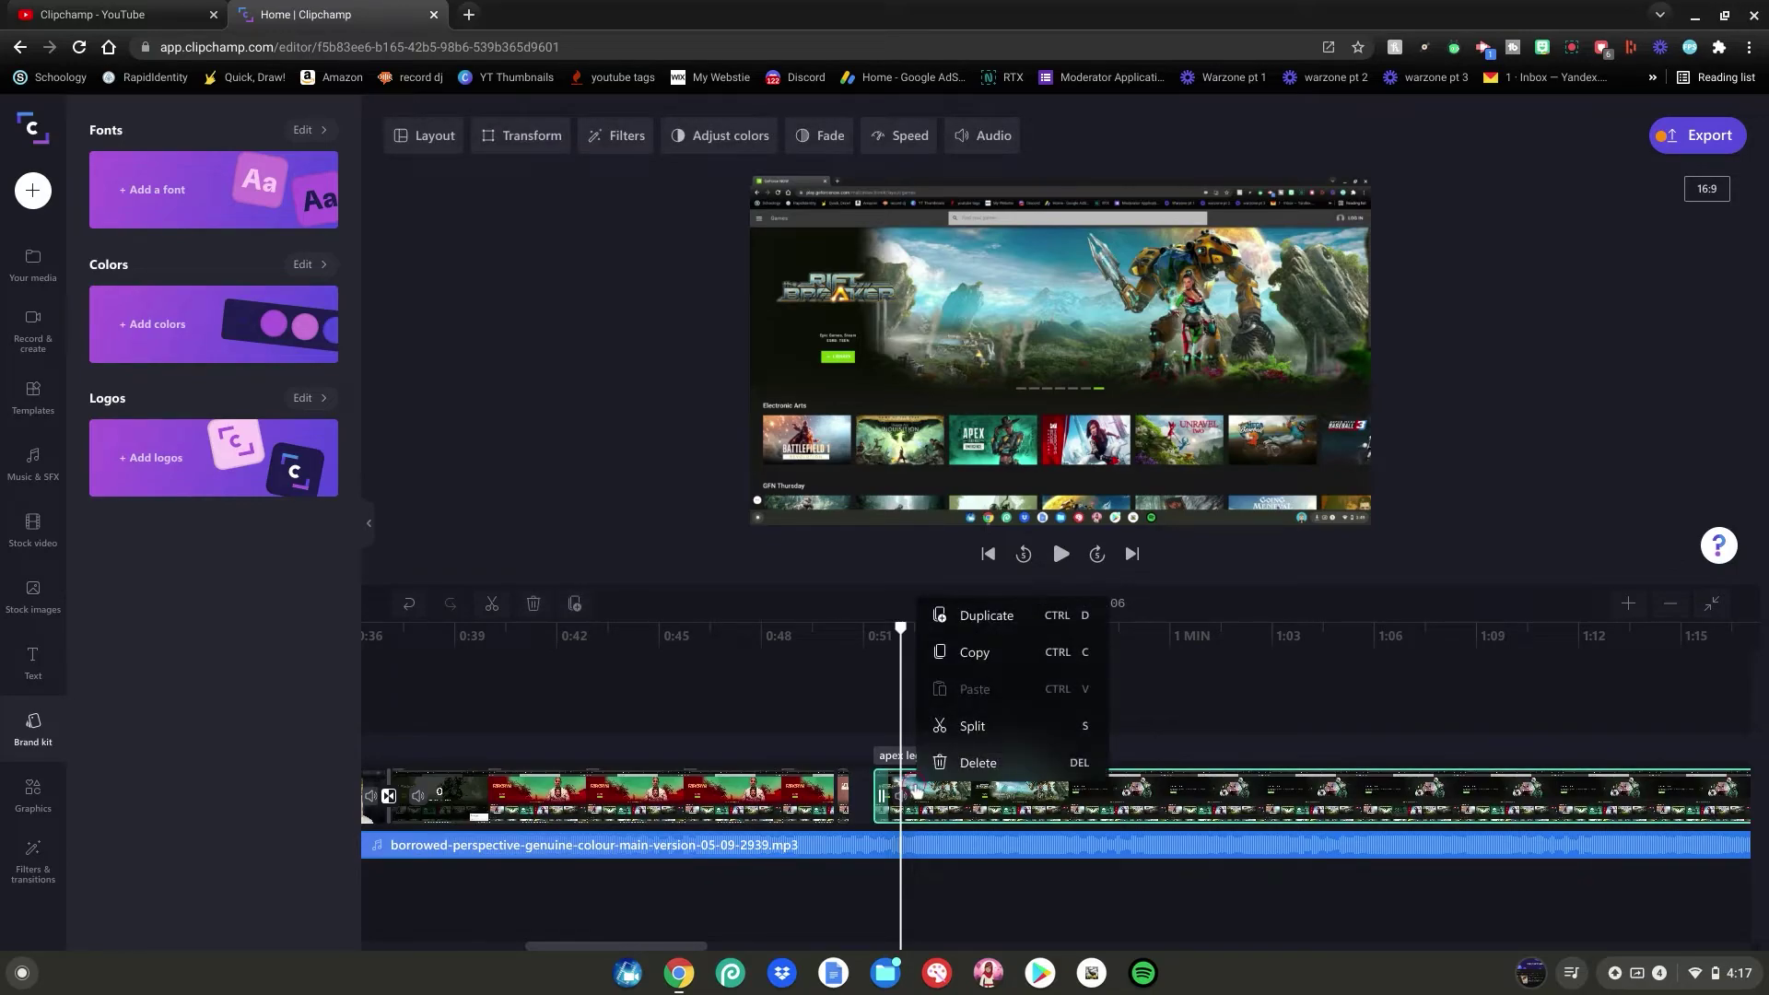
pyautogui.click(975, 727)
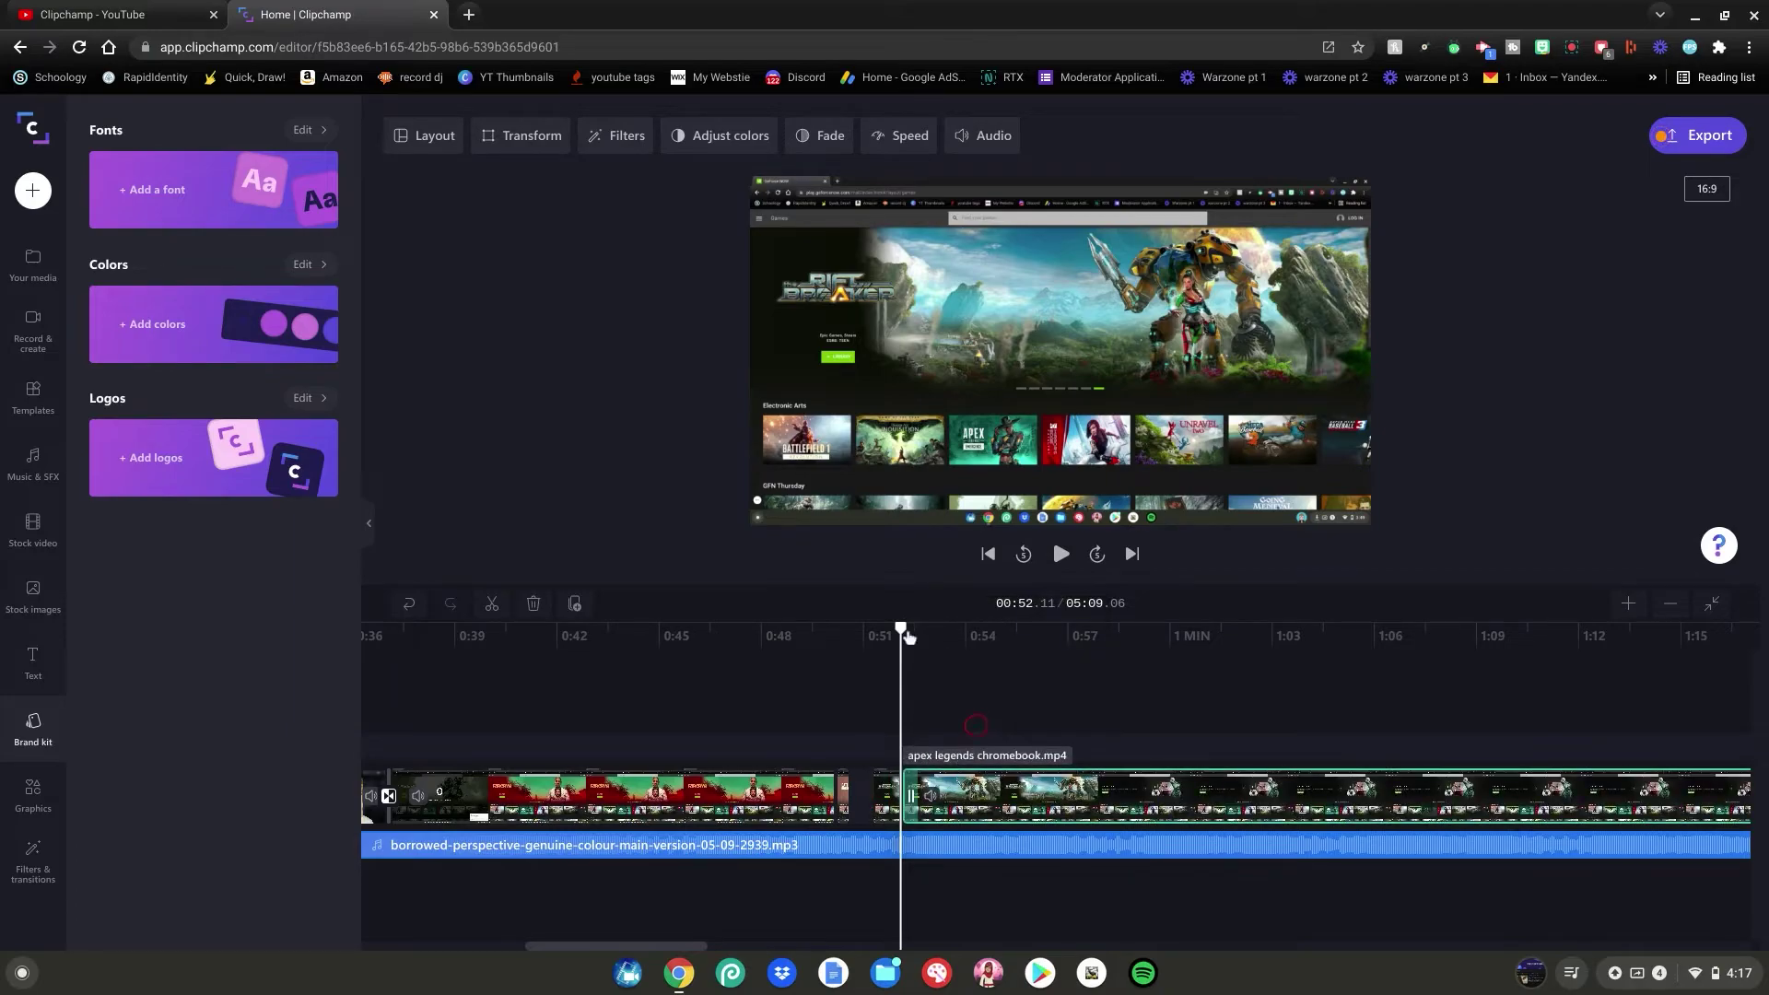
pyautogui.rightClick(957, 805)
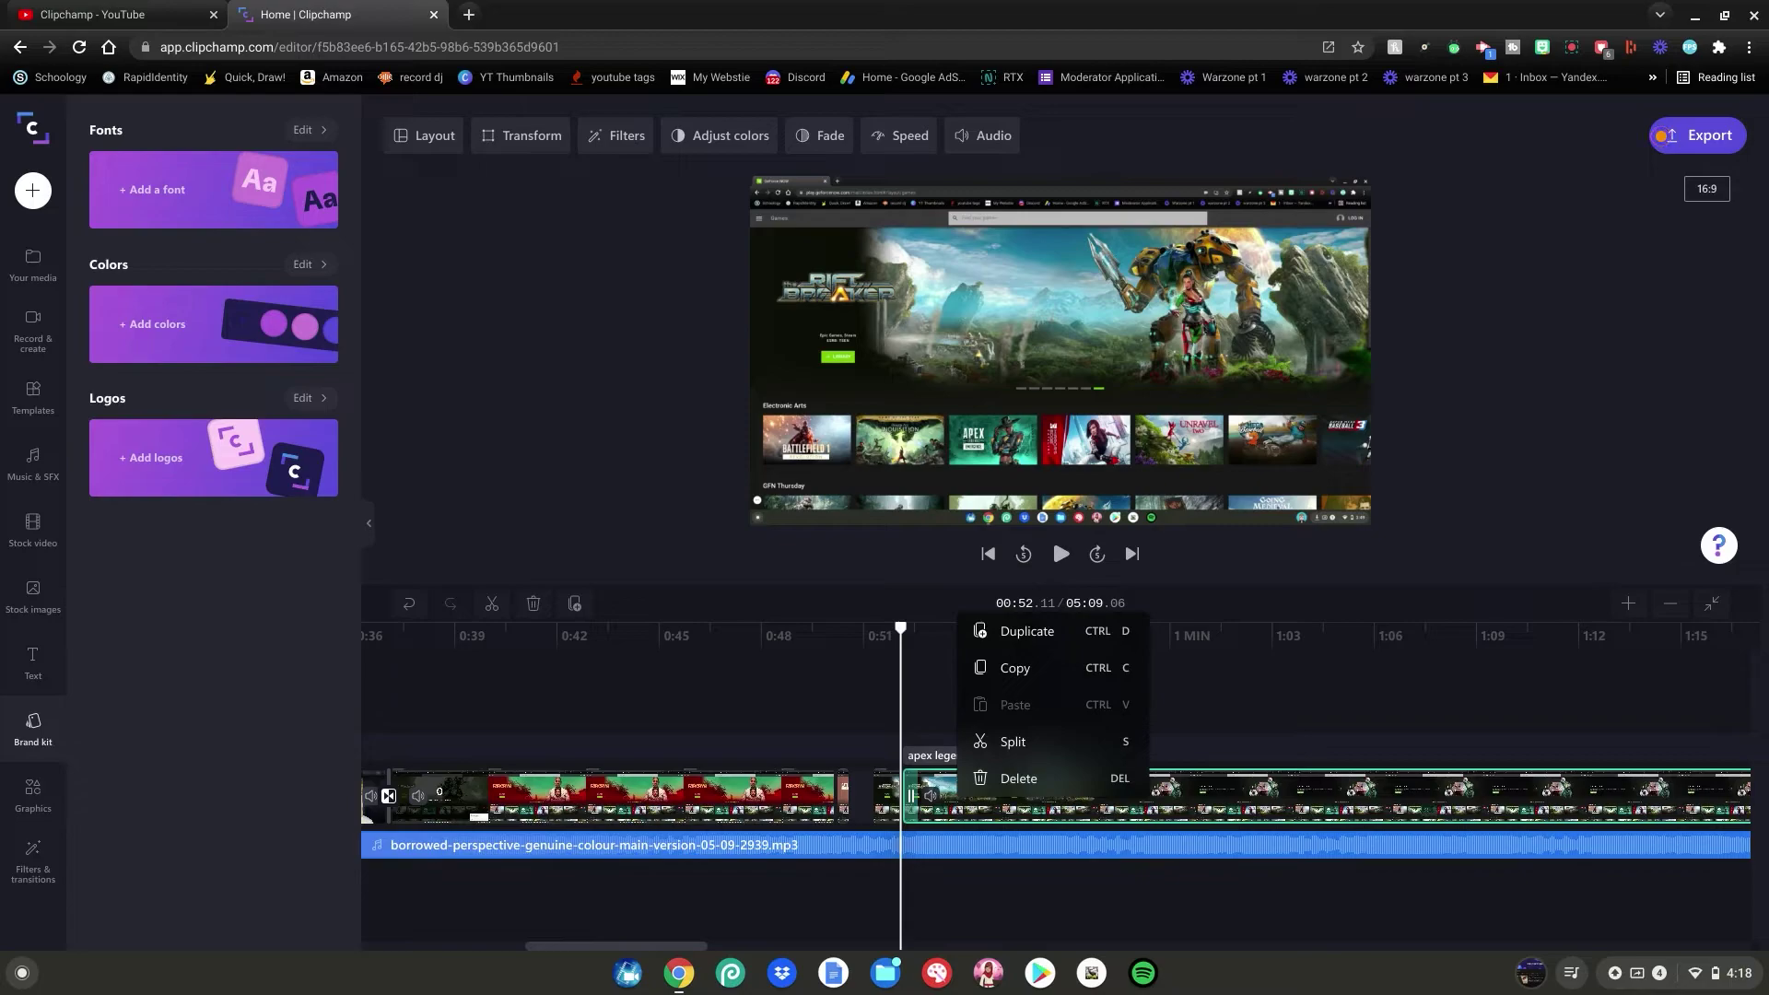
# Split the gameplay clip at 0:54.87 and delete the piece after the cut.
pyautogui.click(994, 686)
pyautogui.click(33, 263)
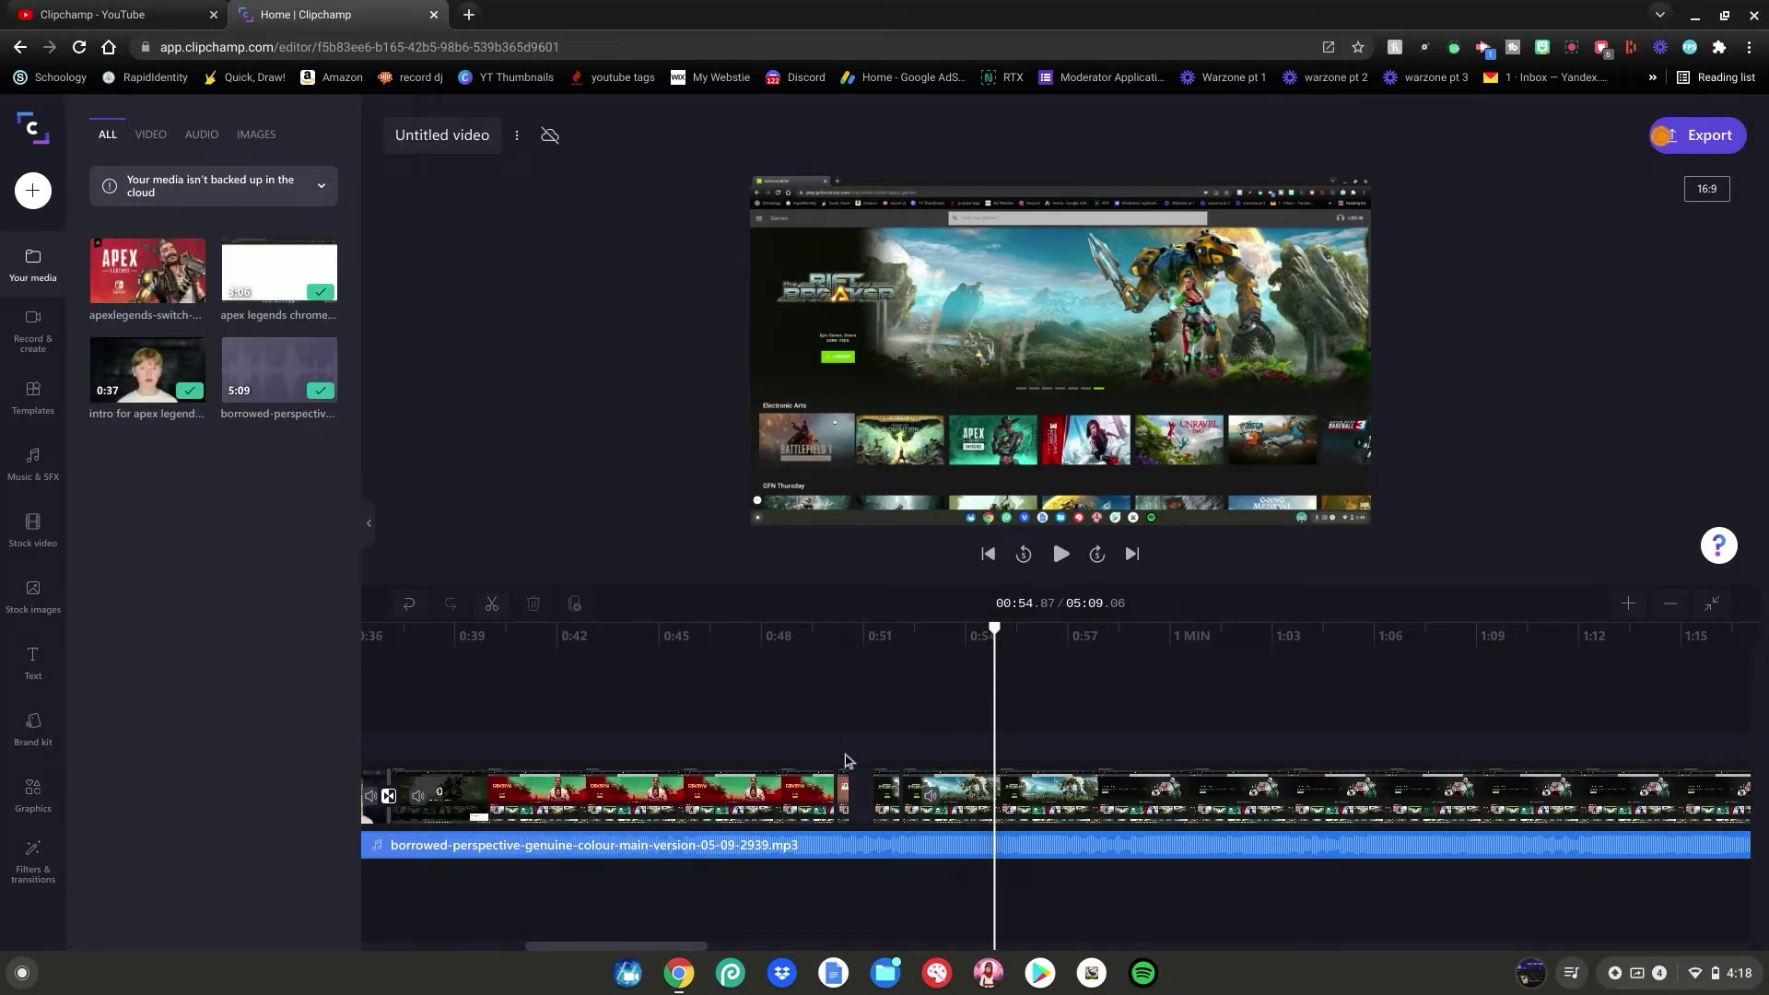
pyautogui.rightClick(964, 802)
pyautogui.click(1016, 735)
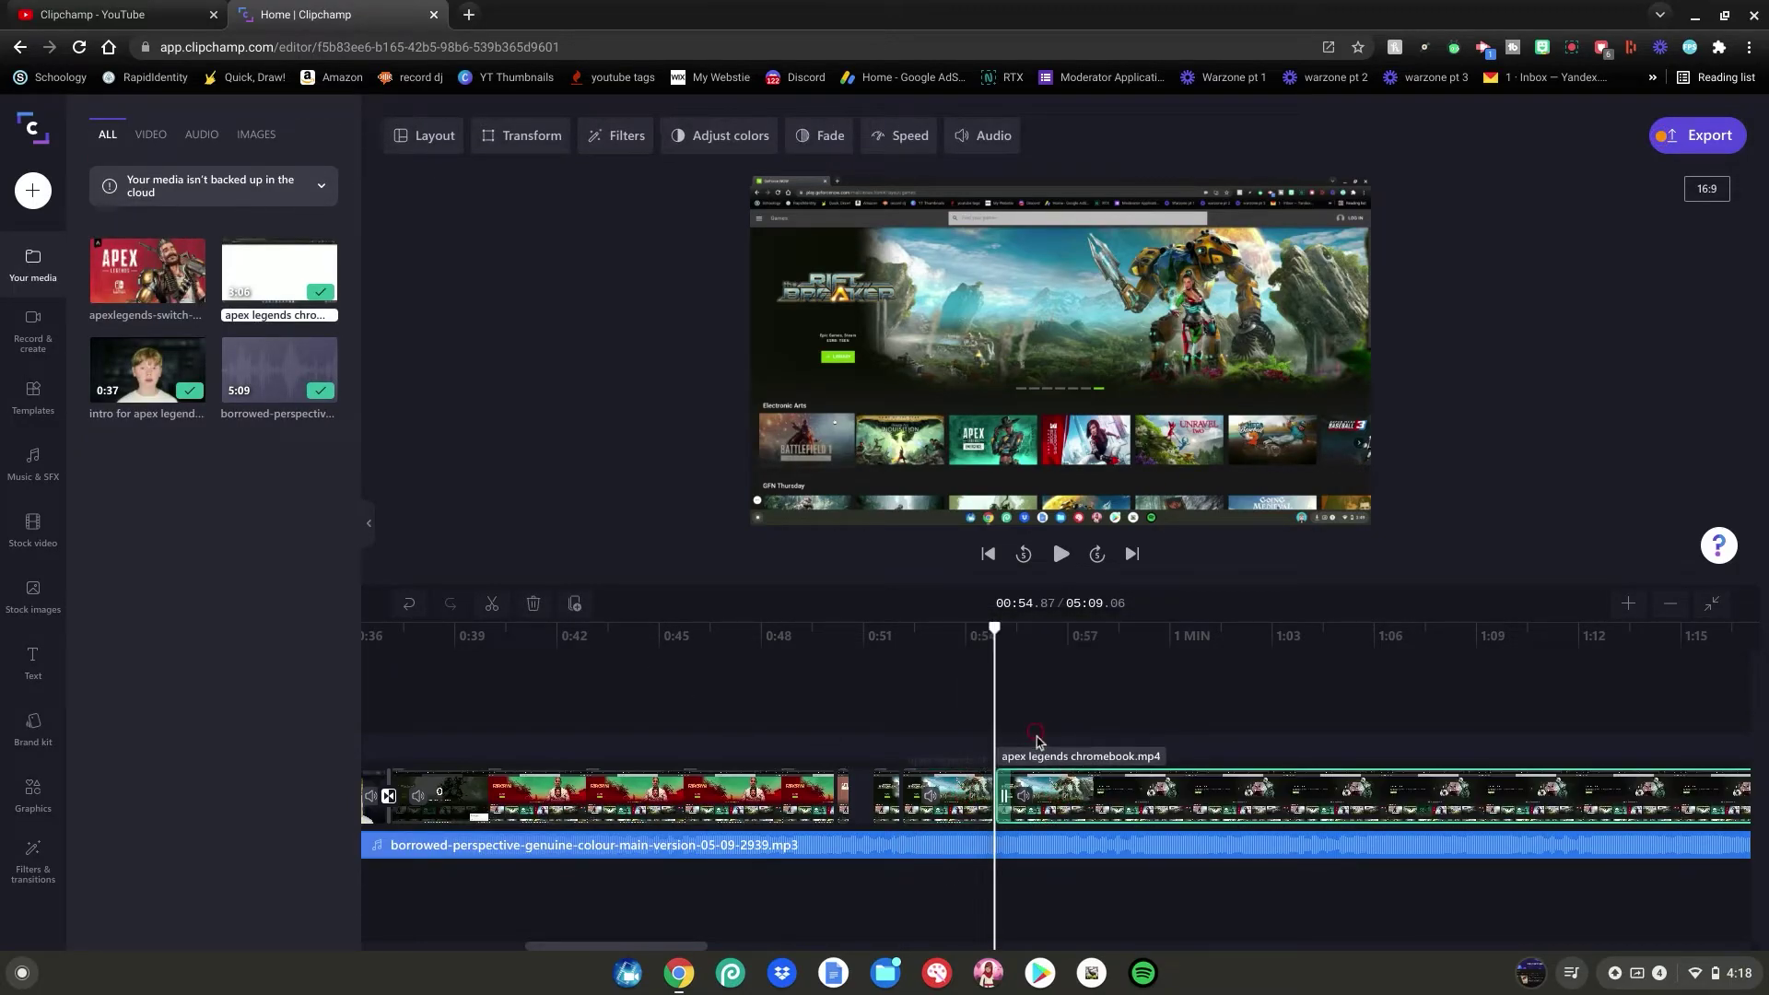
pyautogui.press('Delete')
pyautogui.click(869, 743)
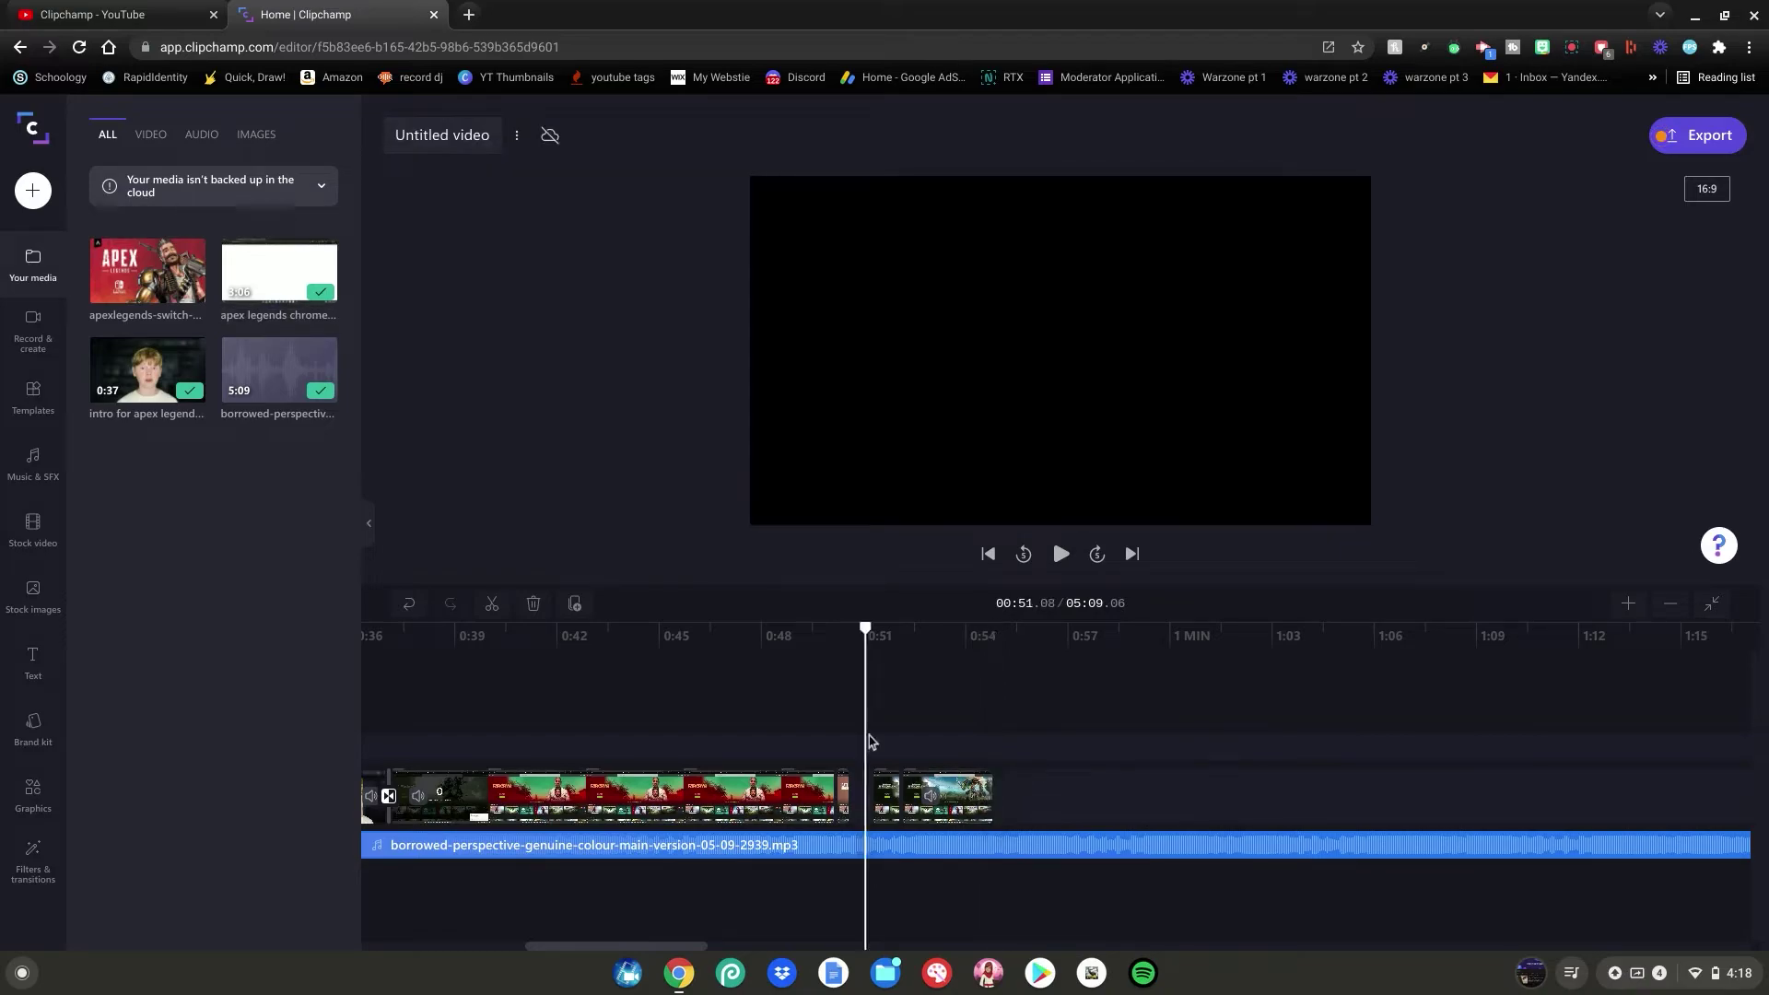
pyautogui.click(1036, 743)
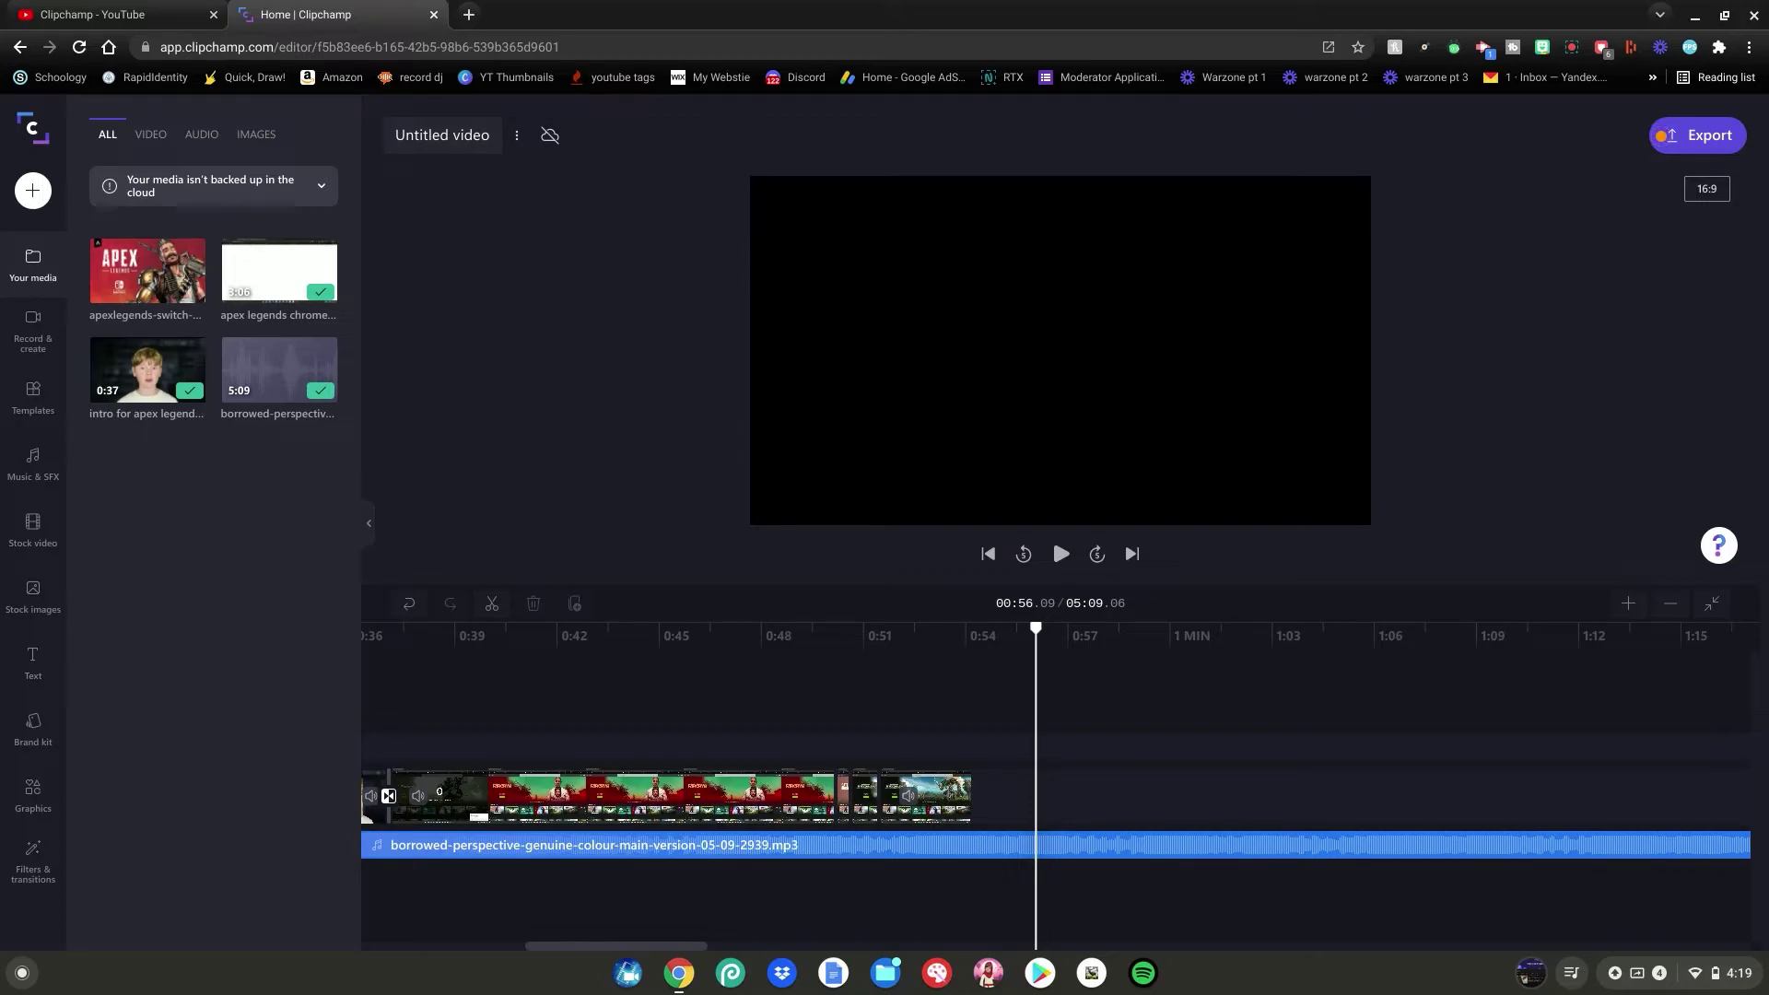
# Add the green-screen stock woman clip after the gameplay, apply the Green screen filter, and lift it to its own track.
pyautogui.click(30, 533)
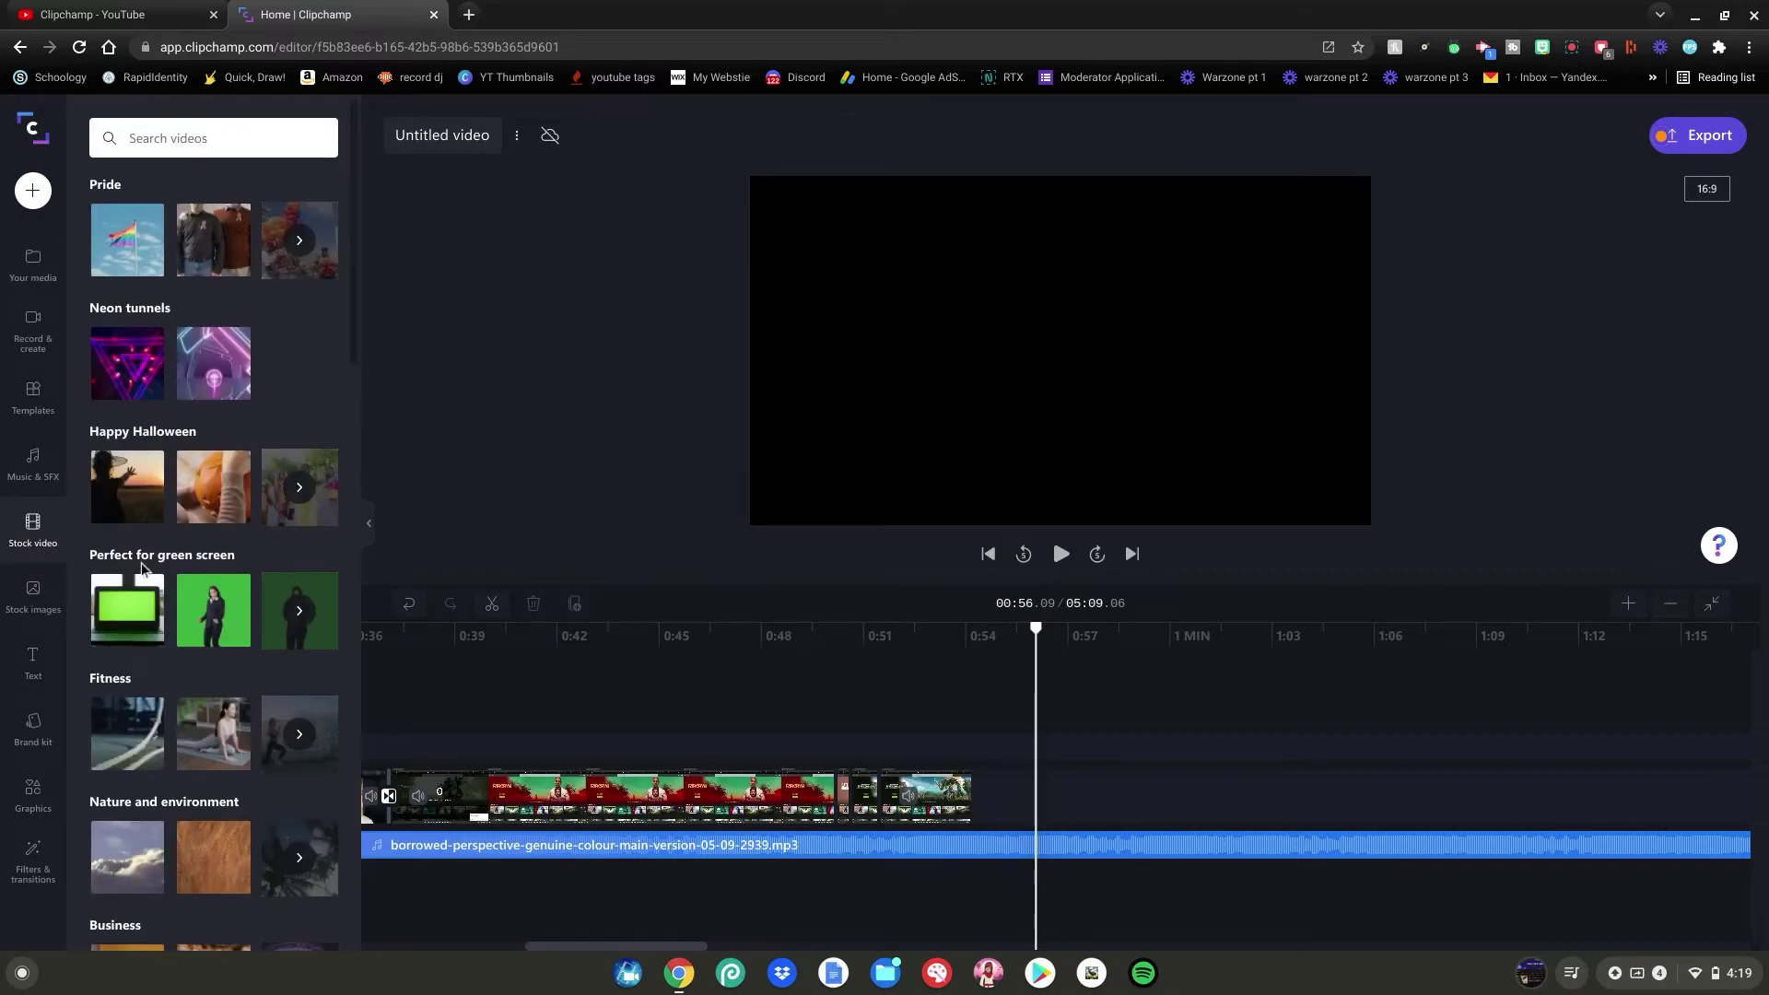
pyautogui.moveTo(207, 599); pyautogui.dragTo(1005, 799)
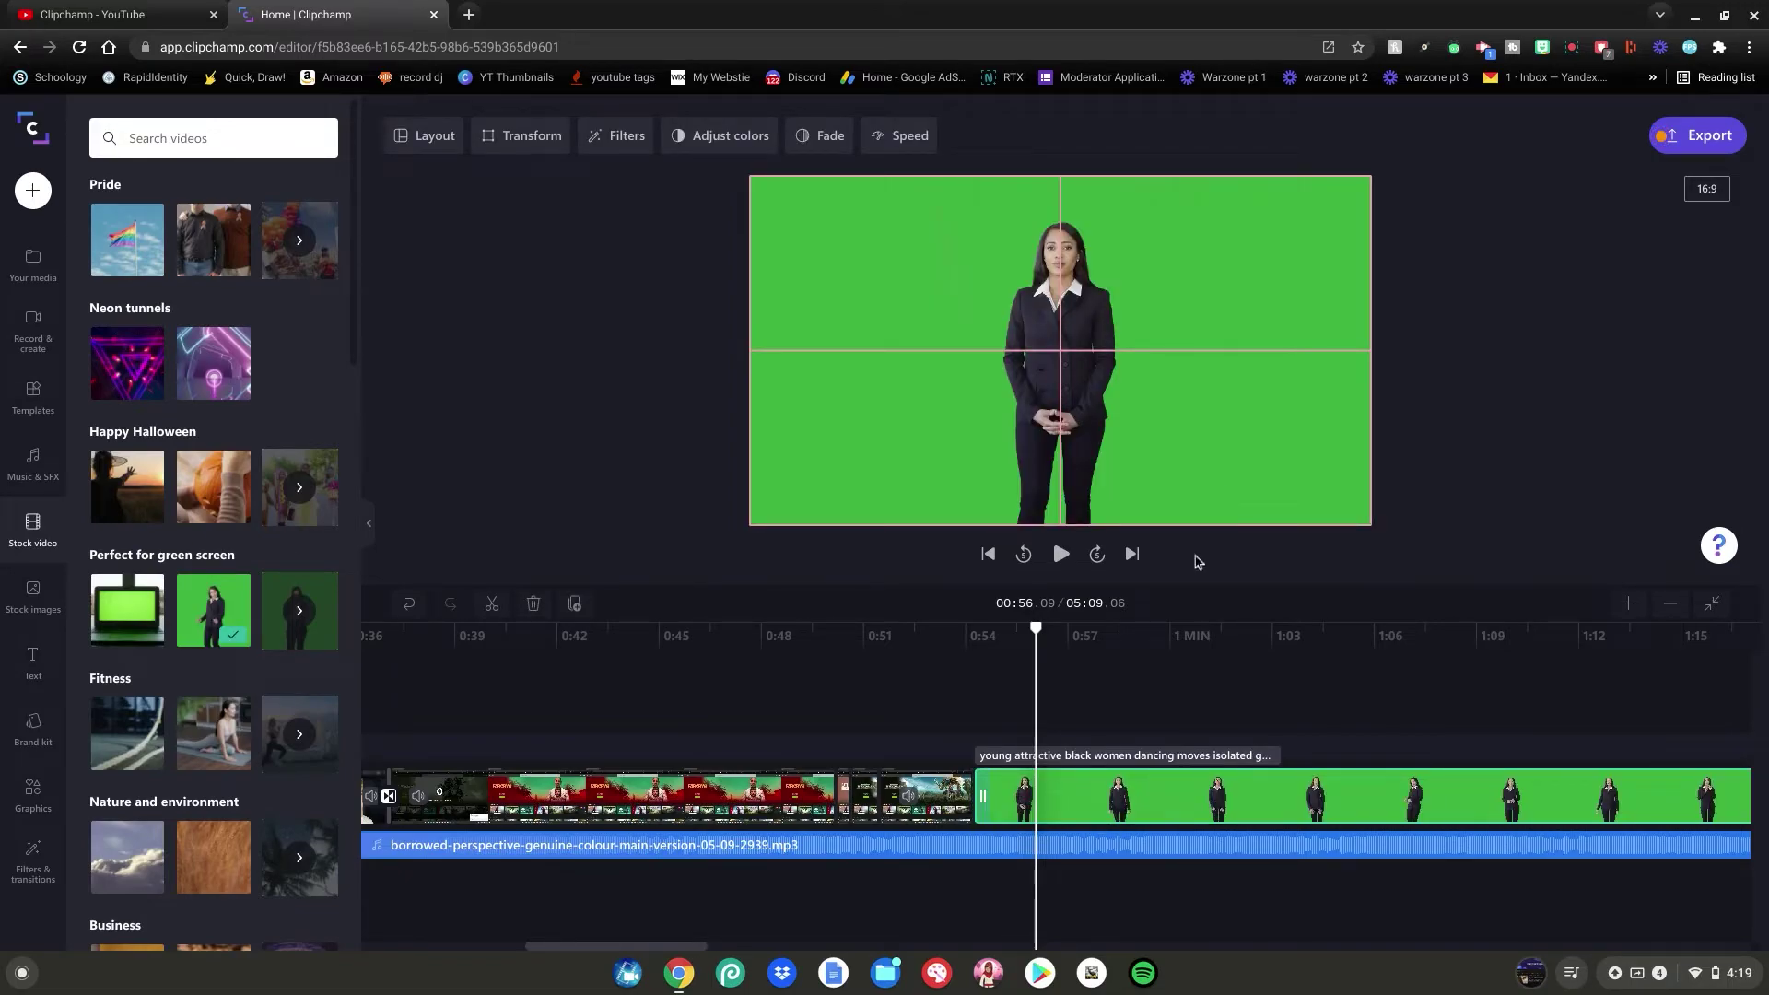
pyautogui.click(597, 133)
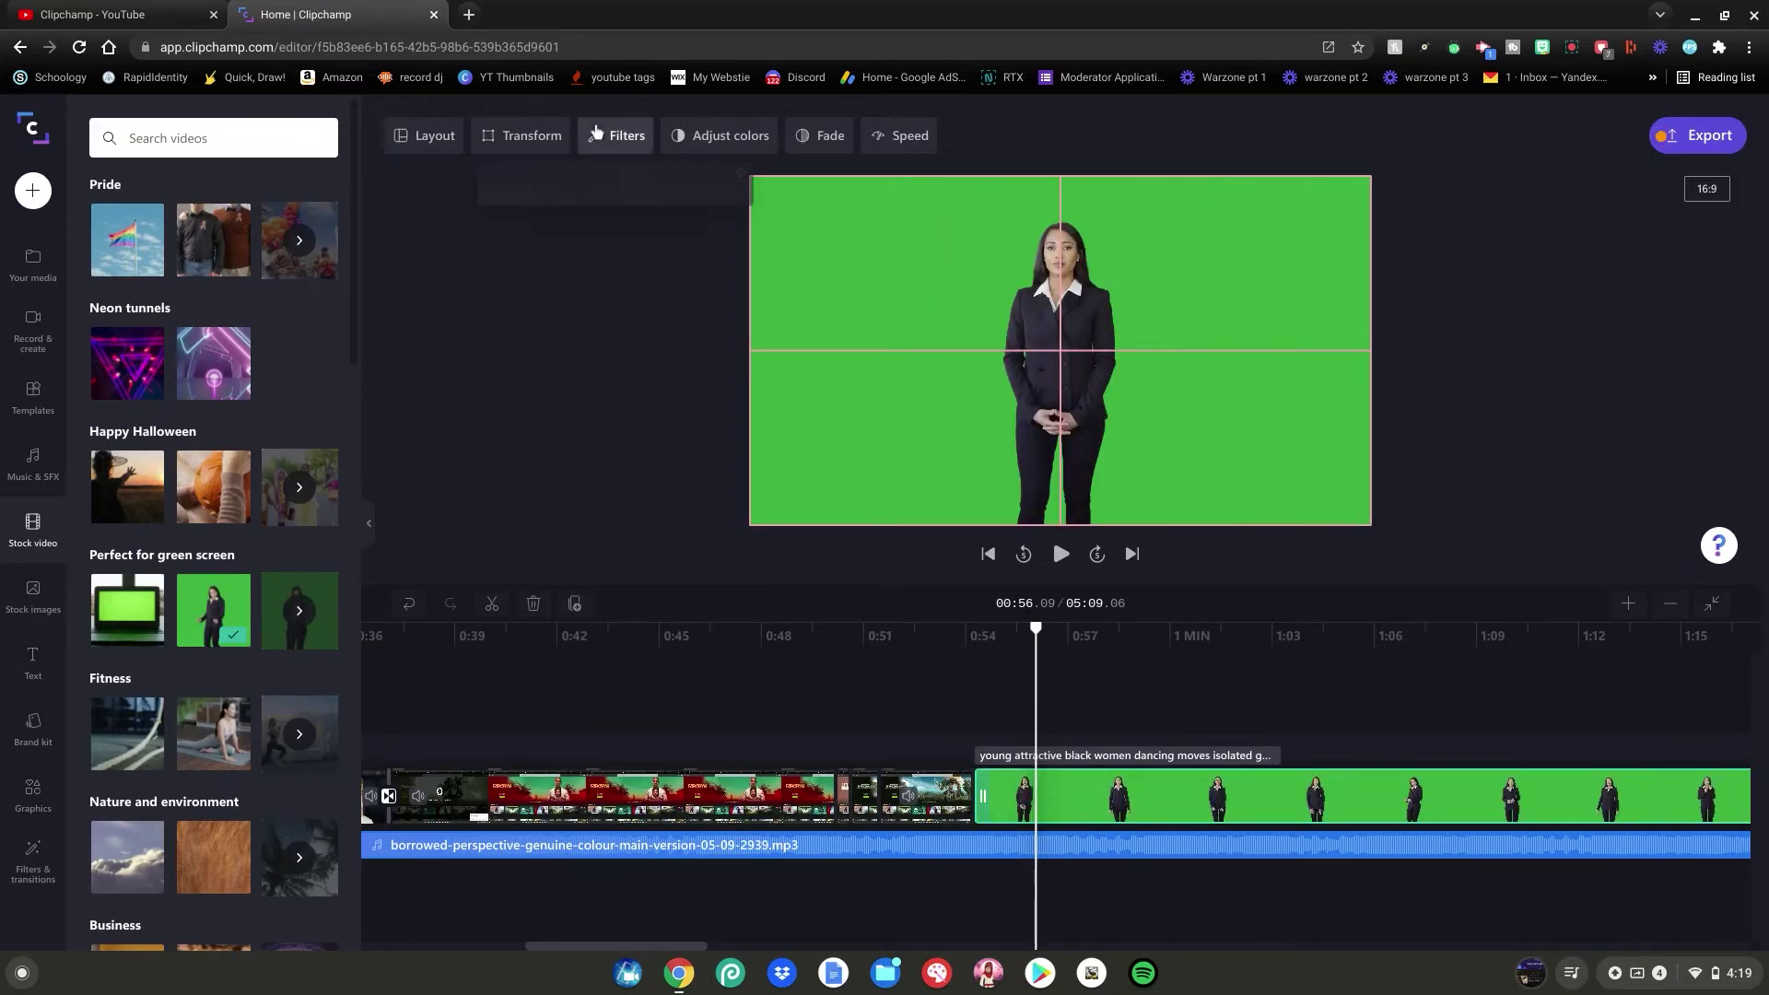
pyautogui.scroll(-1, 660, 337)
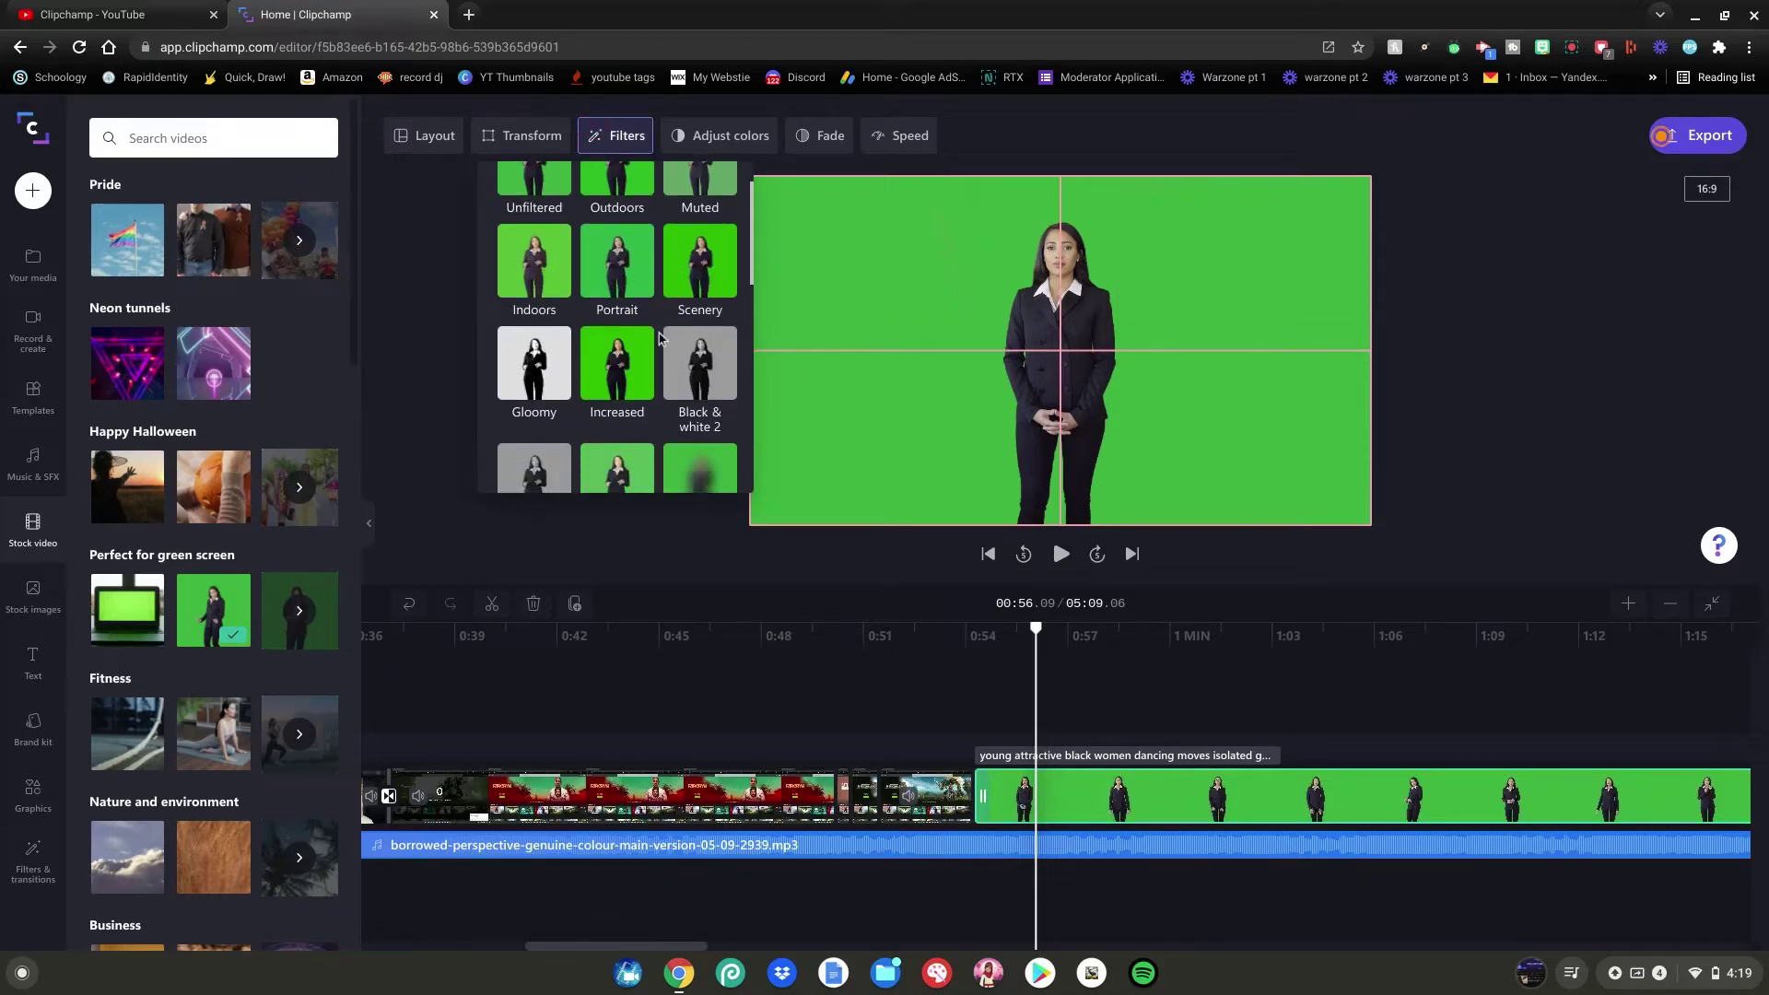
pyautogui.scroll(-4, 660, 337)
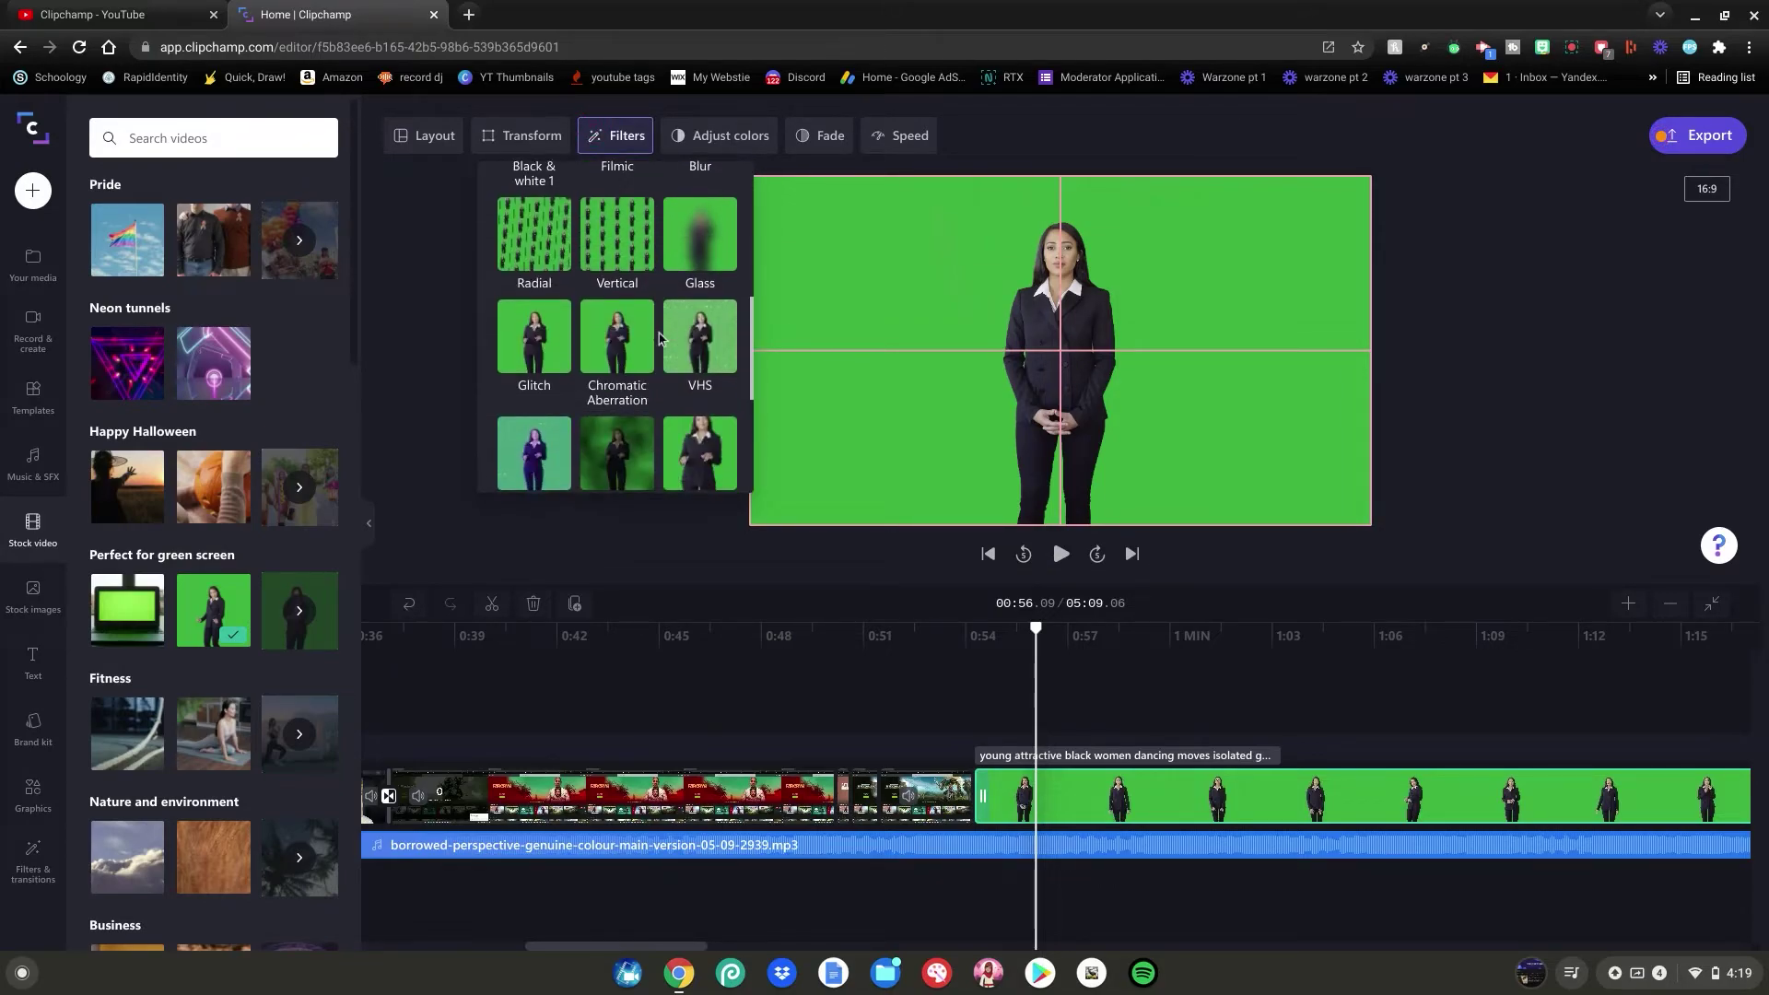
pyautogui.scroll(-2, 660, 337)
pyautogui.click(700, 378)
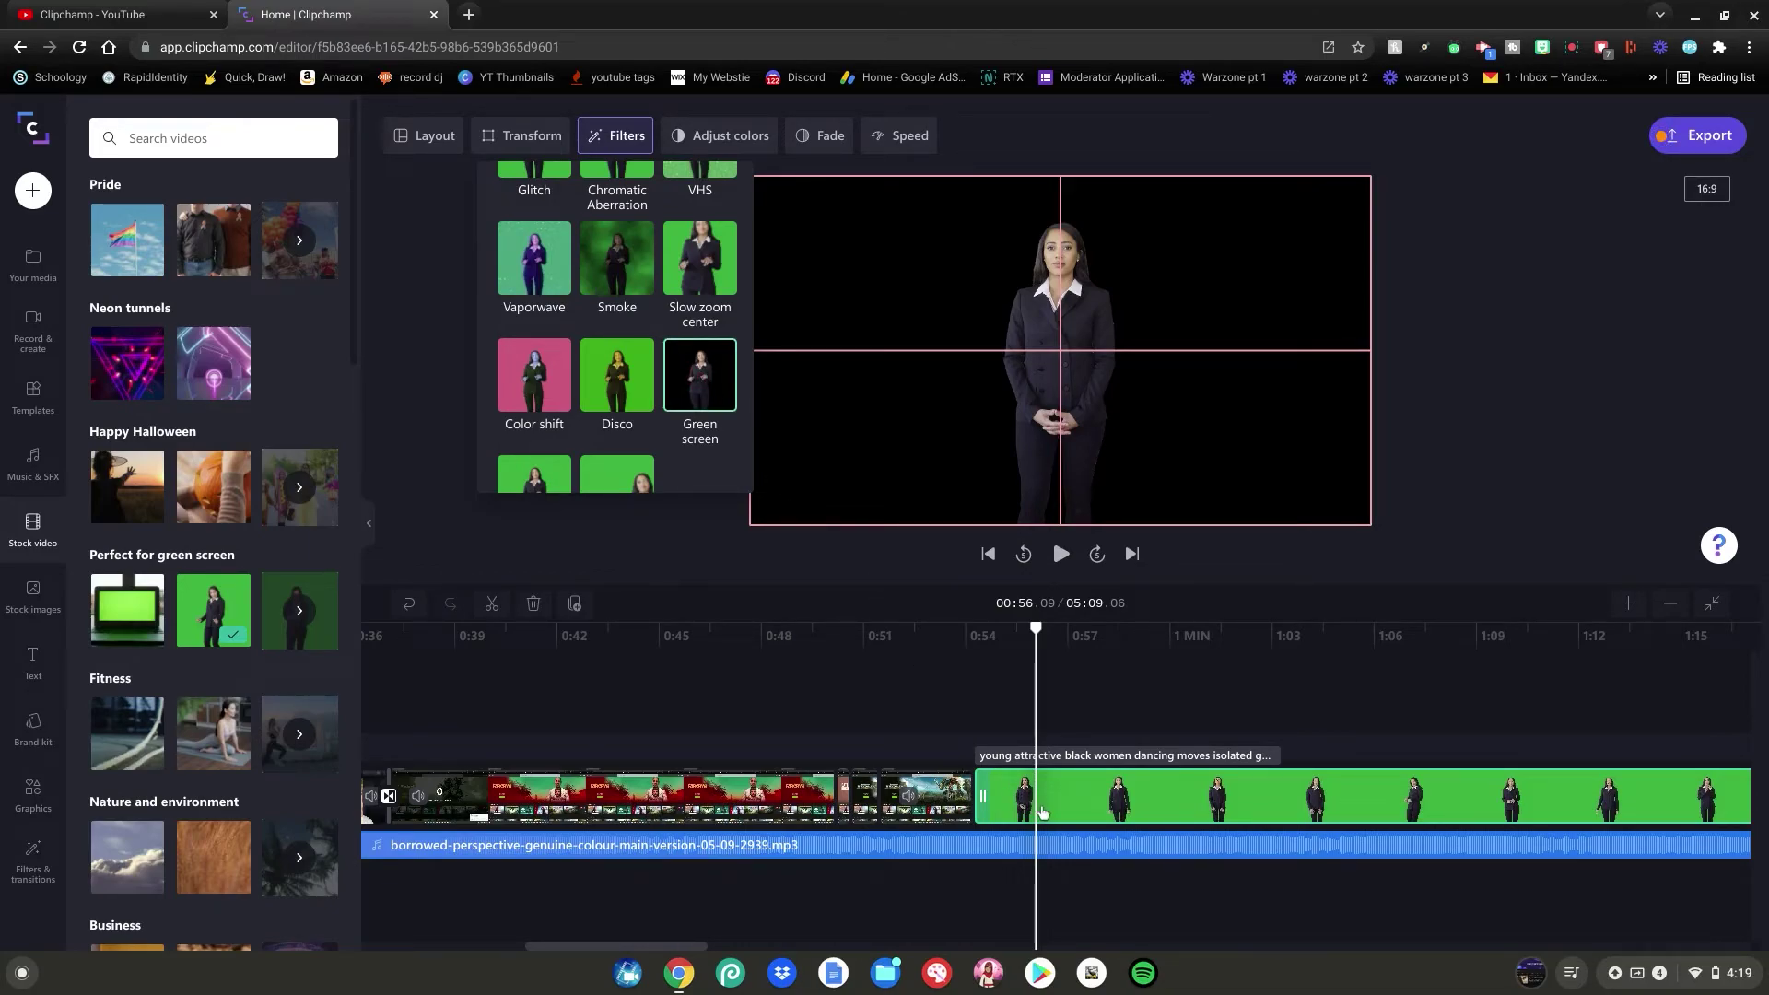
pyautogui.moveTo(1042, 811); pyautogui.dragTo(1045, 780)
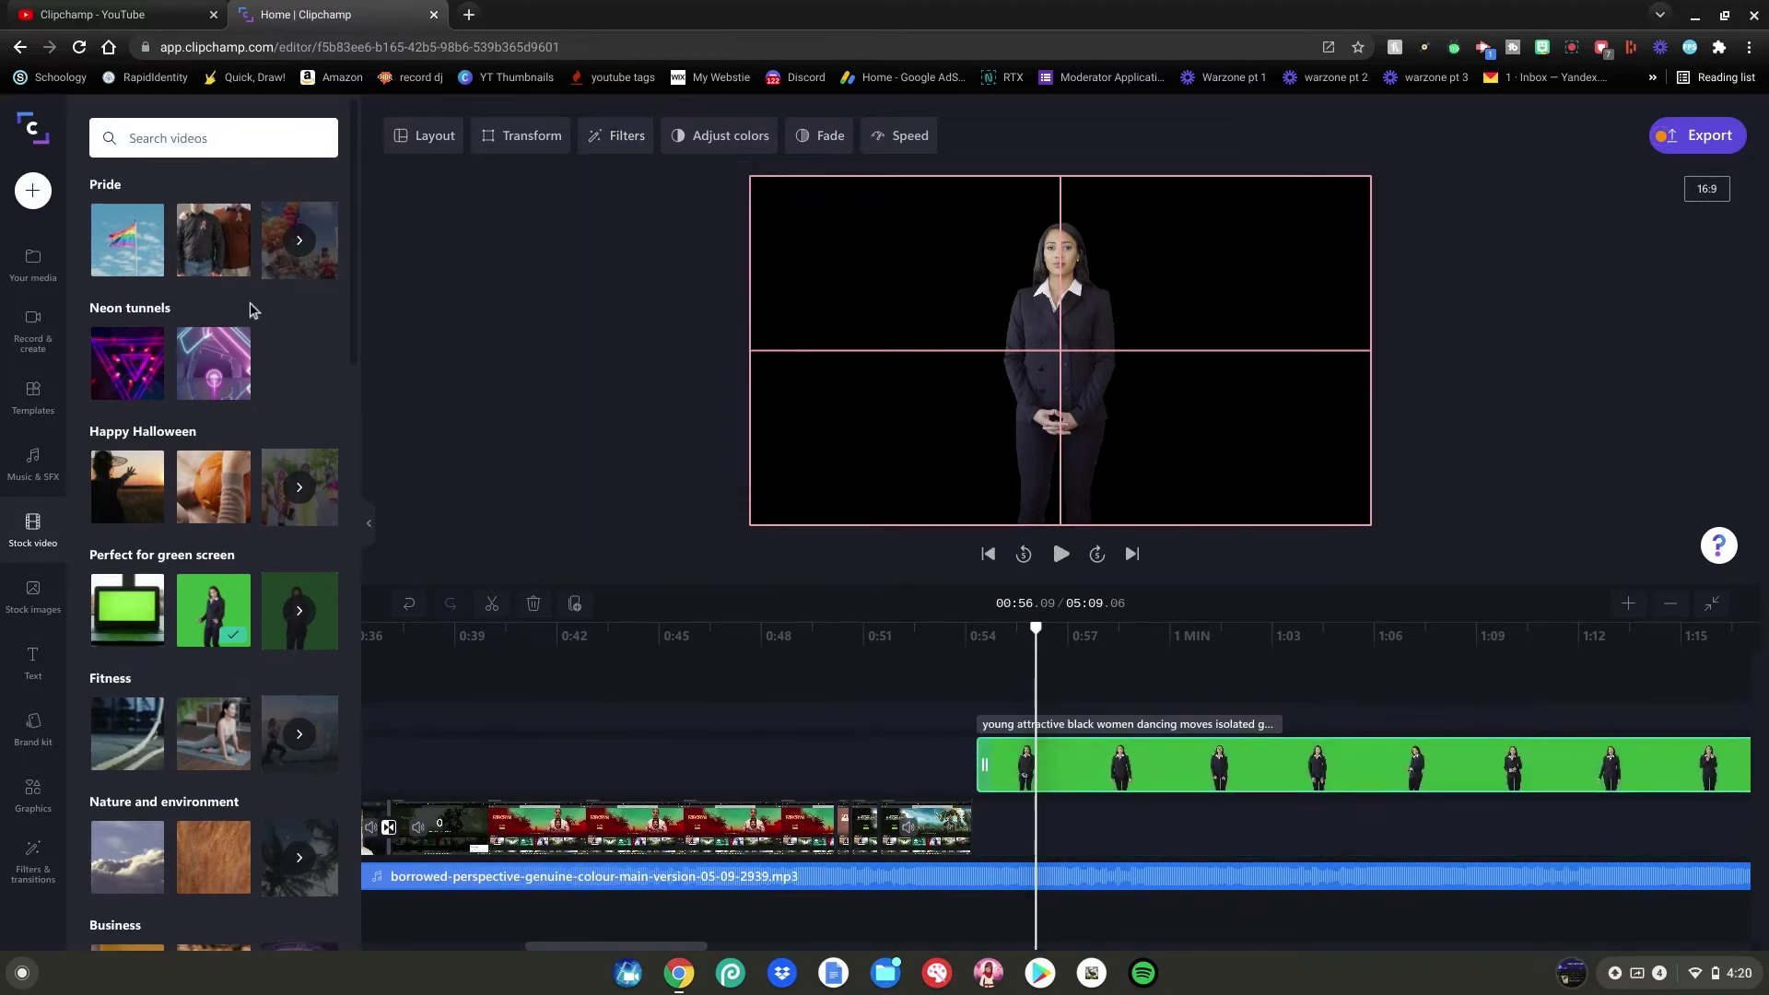
# Drag the APEX clip from Your media onto the timeline.
pyautogui.click(35, 276)
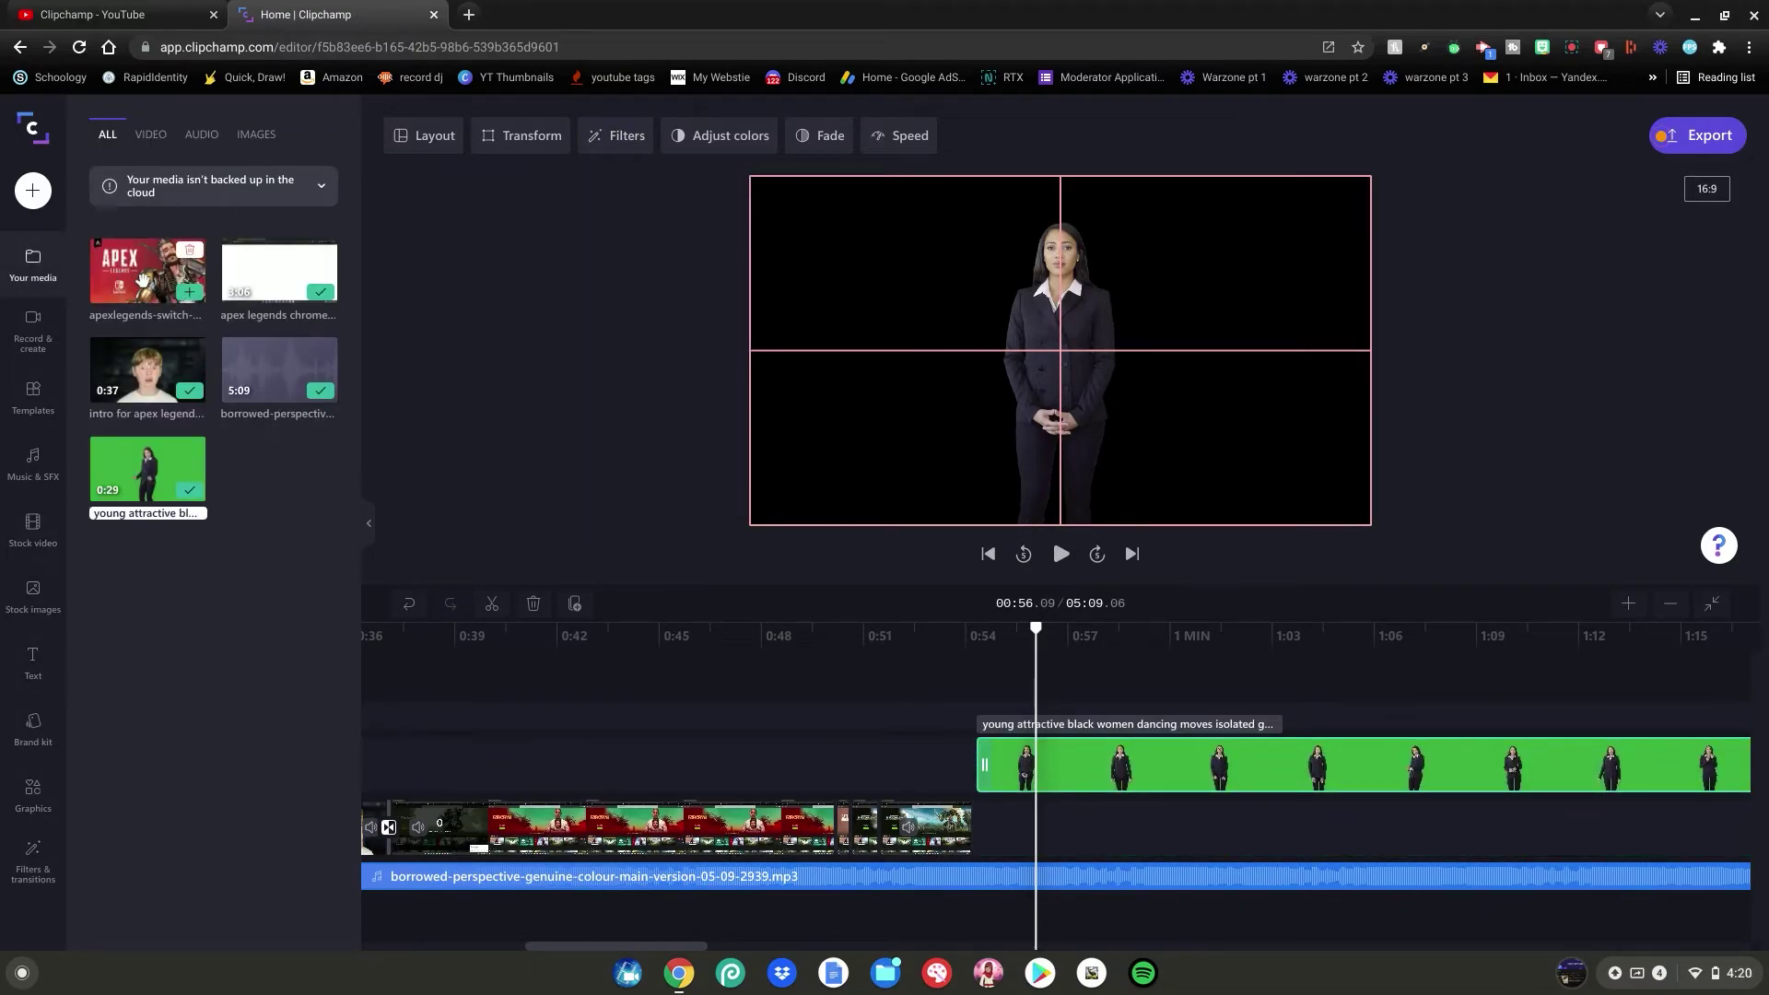
pyautogui.moveTo(143, 281); pyautogui.dragTo(1004, 823)
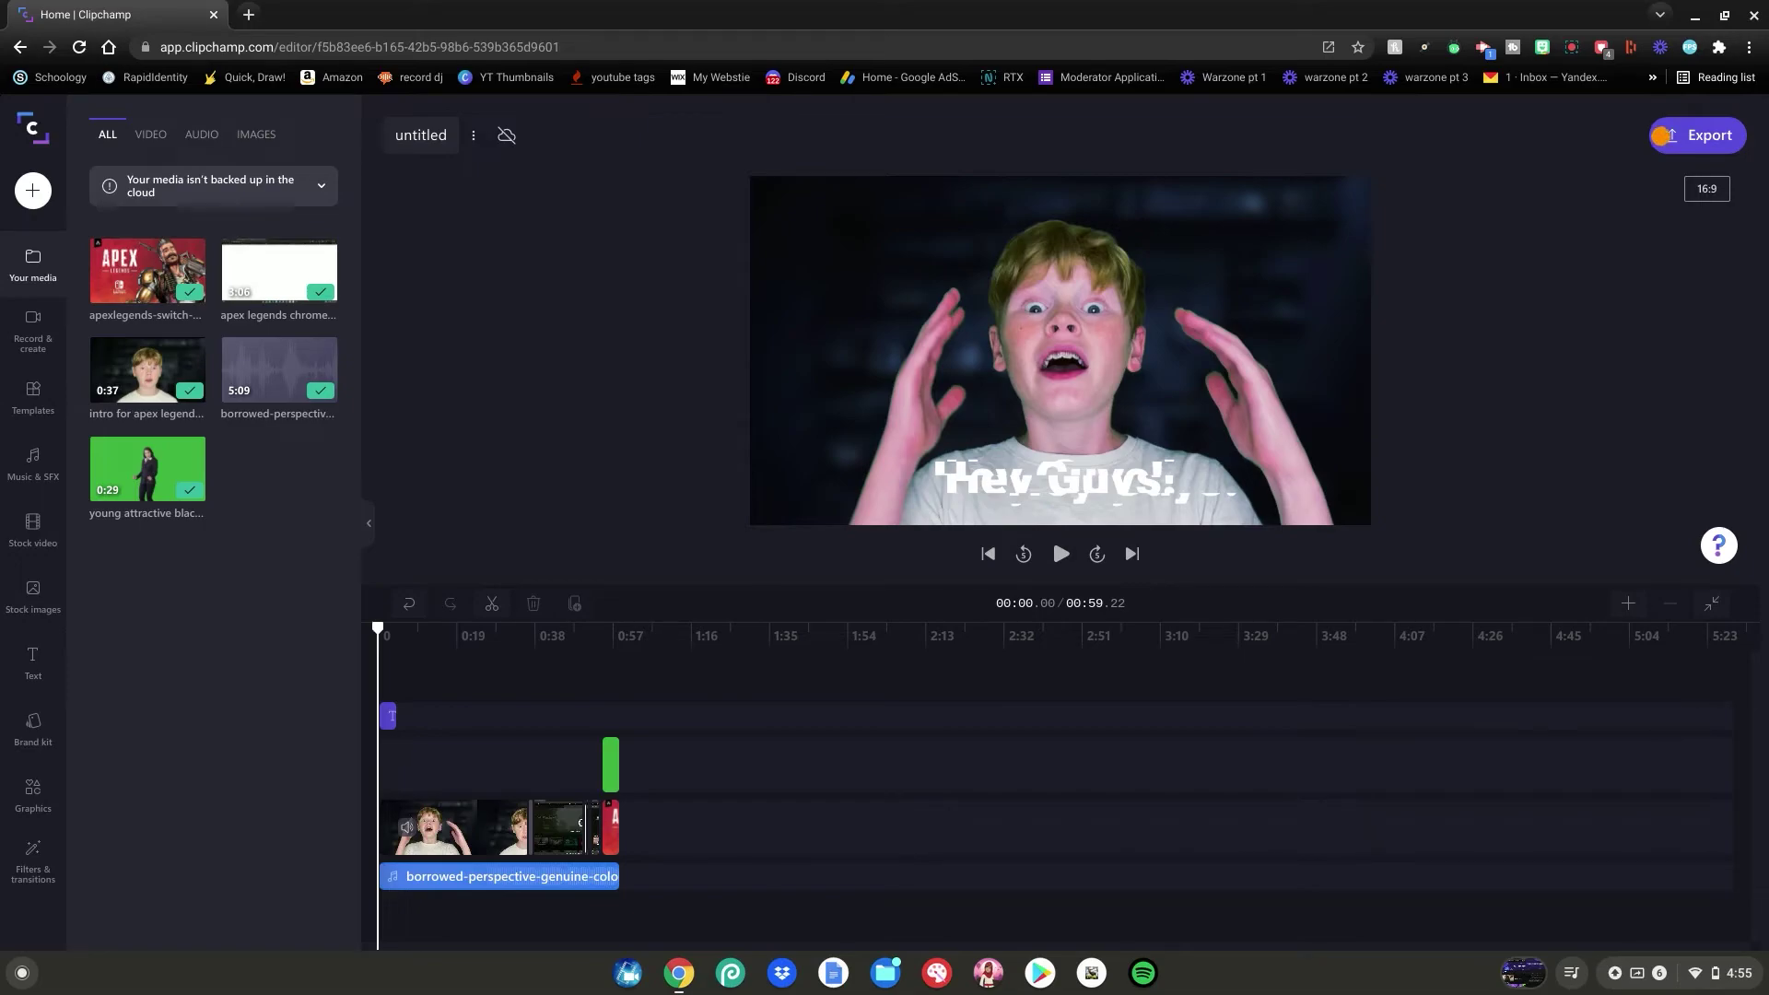
# Rename the project from untitled to 'Apex Legends Clipchamp' and bring up the export options.
pyautogui.click(419, 147)
pyautogui.press('BackSpace')
pyautogui.press('BackSpace')
pyautogui.press('BackSpace')
pyautogui.press('BackSpace')
pyautogui.press('BackSpace')
pyautogui.press('BackSpace')
pyautogui.press('BackSpace')
pyautogui.press('BackSpace')
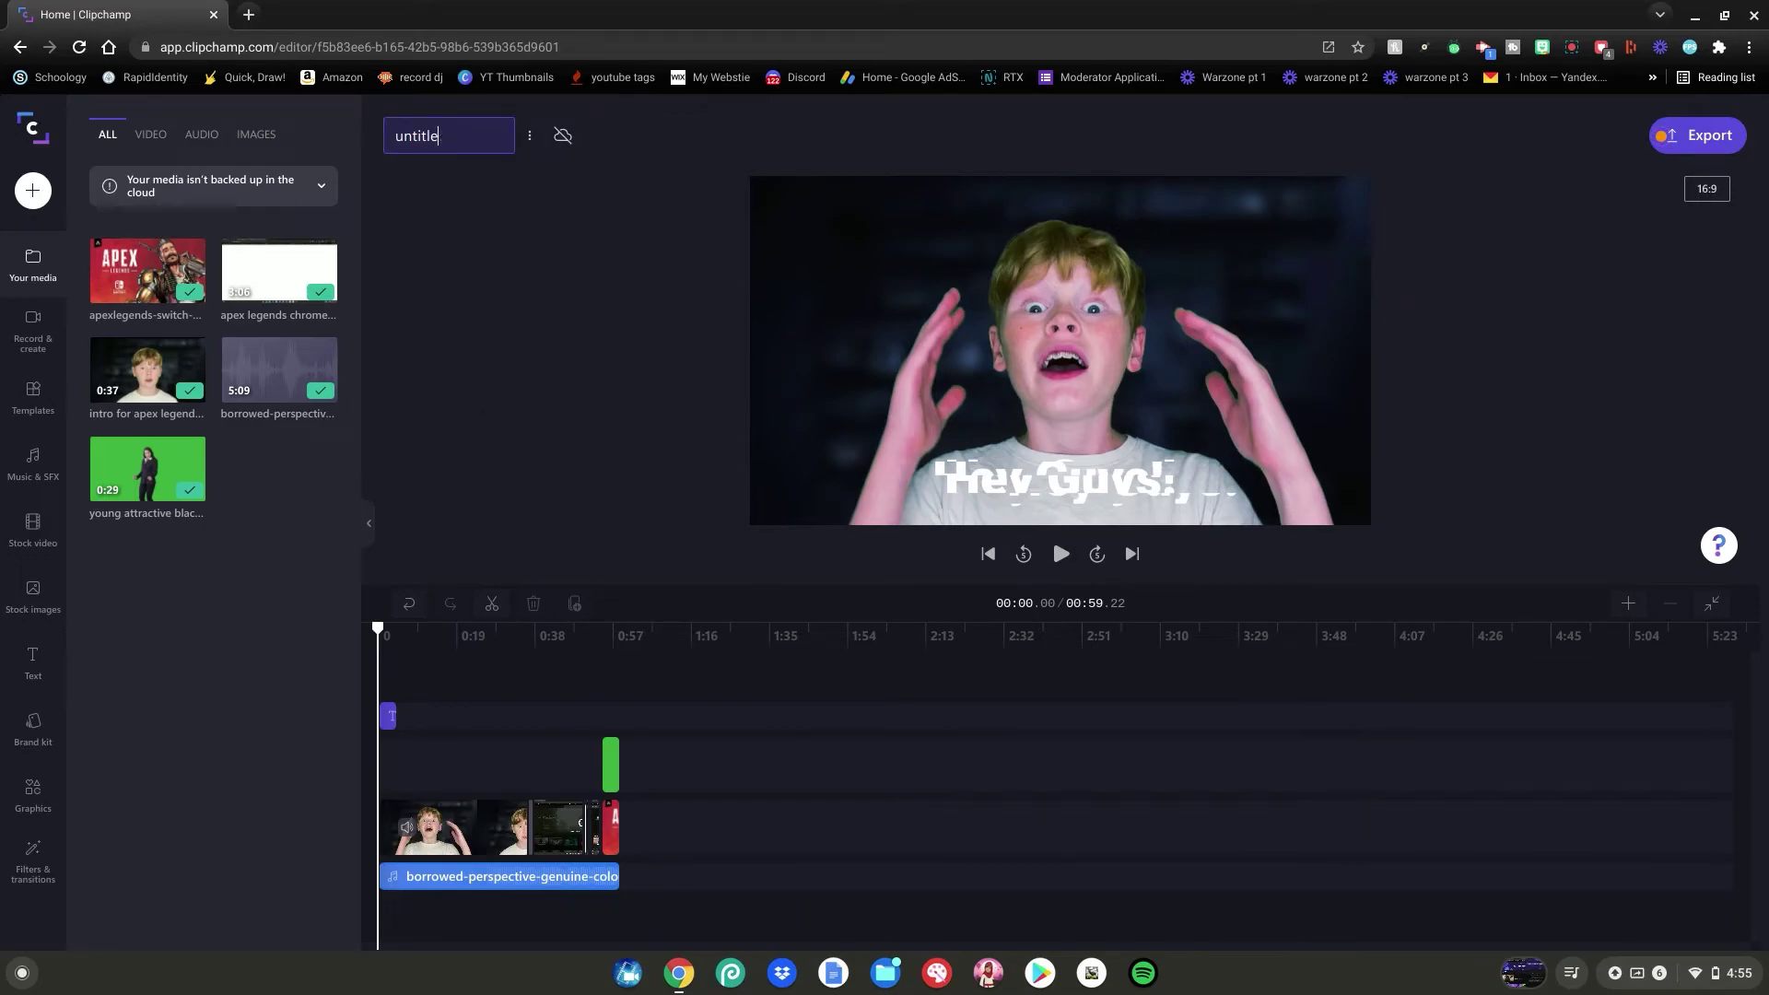
pyautogui.write('Ape')
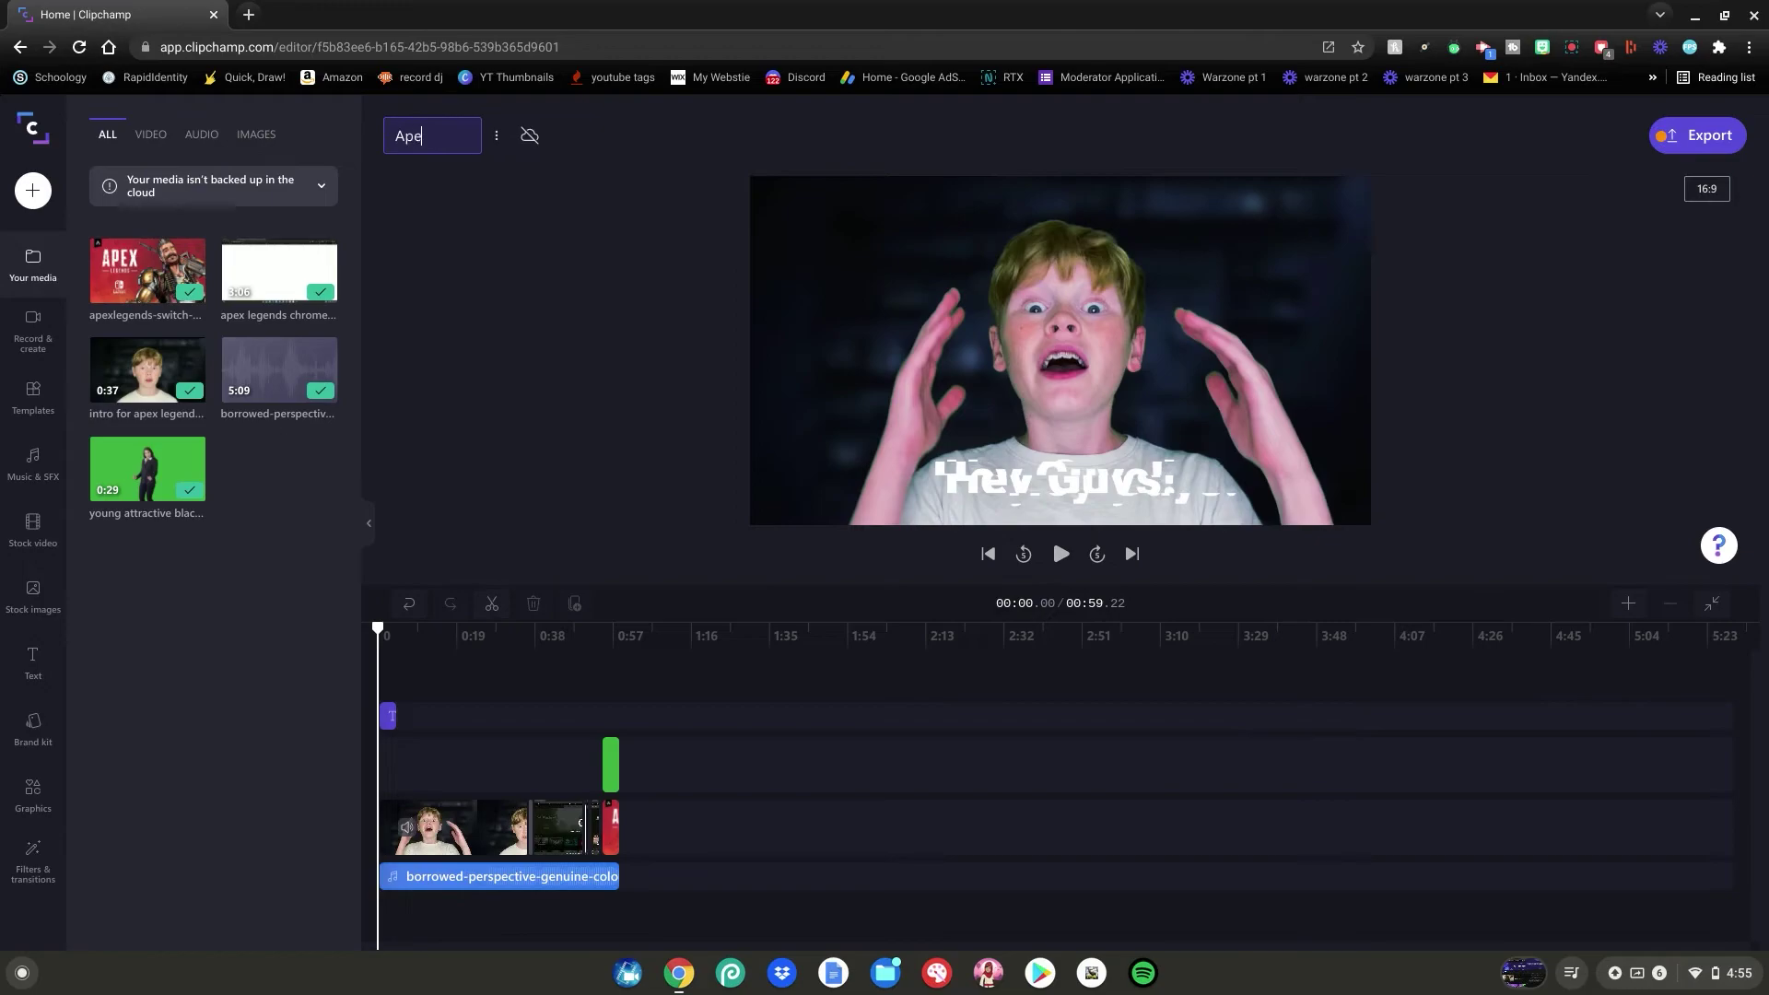
pyautogui.write('x Legends Clipchamp')
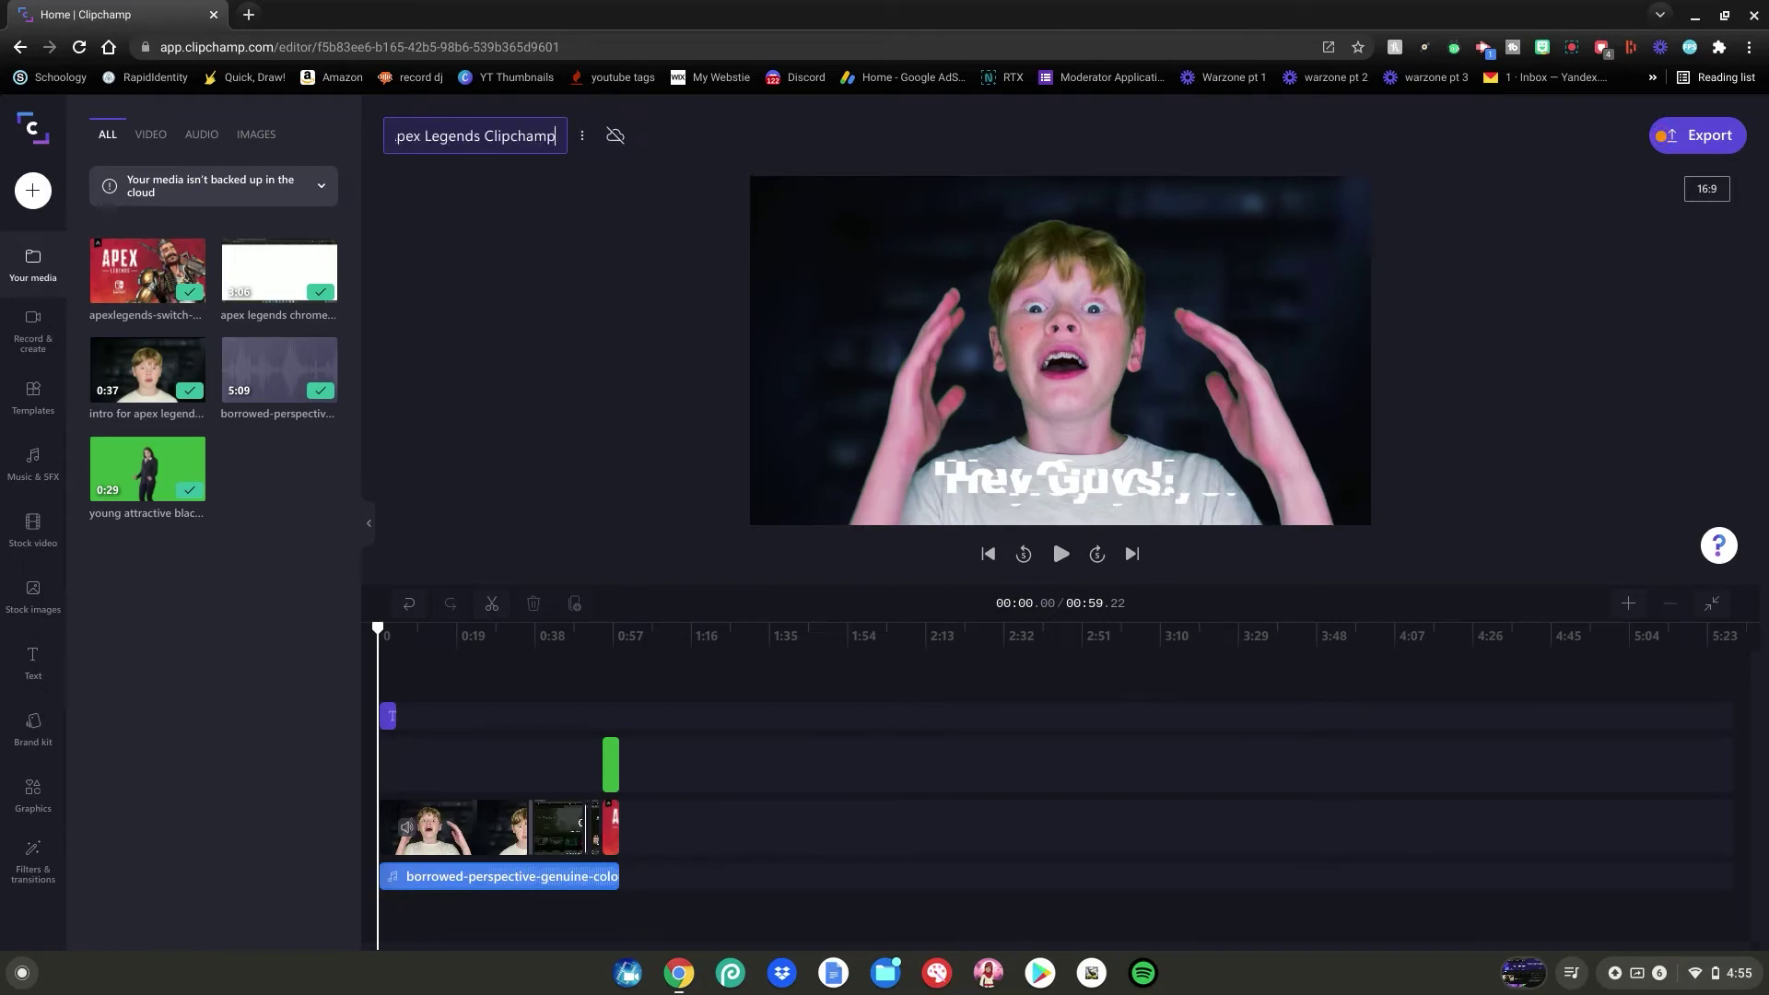
pyautogui.press('Return')
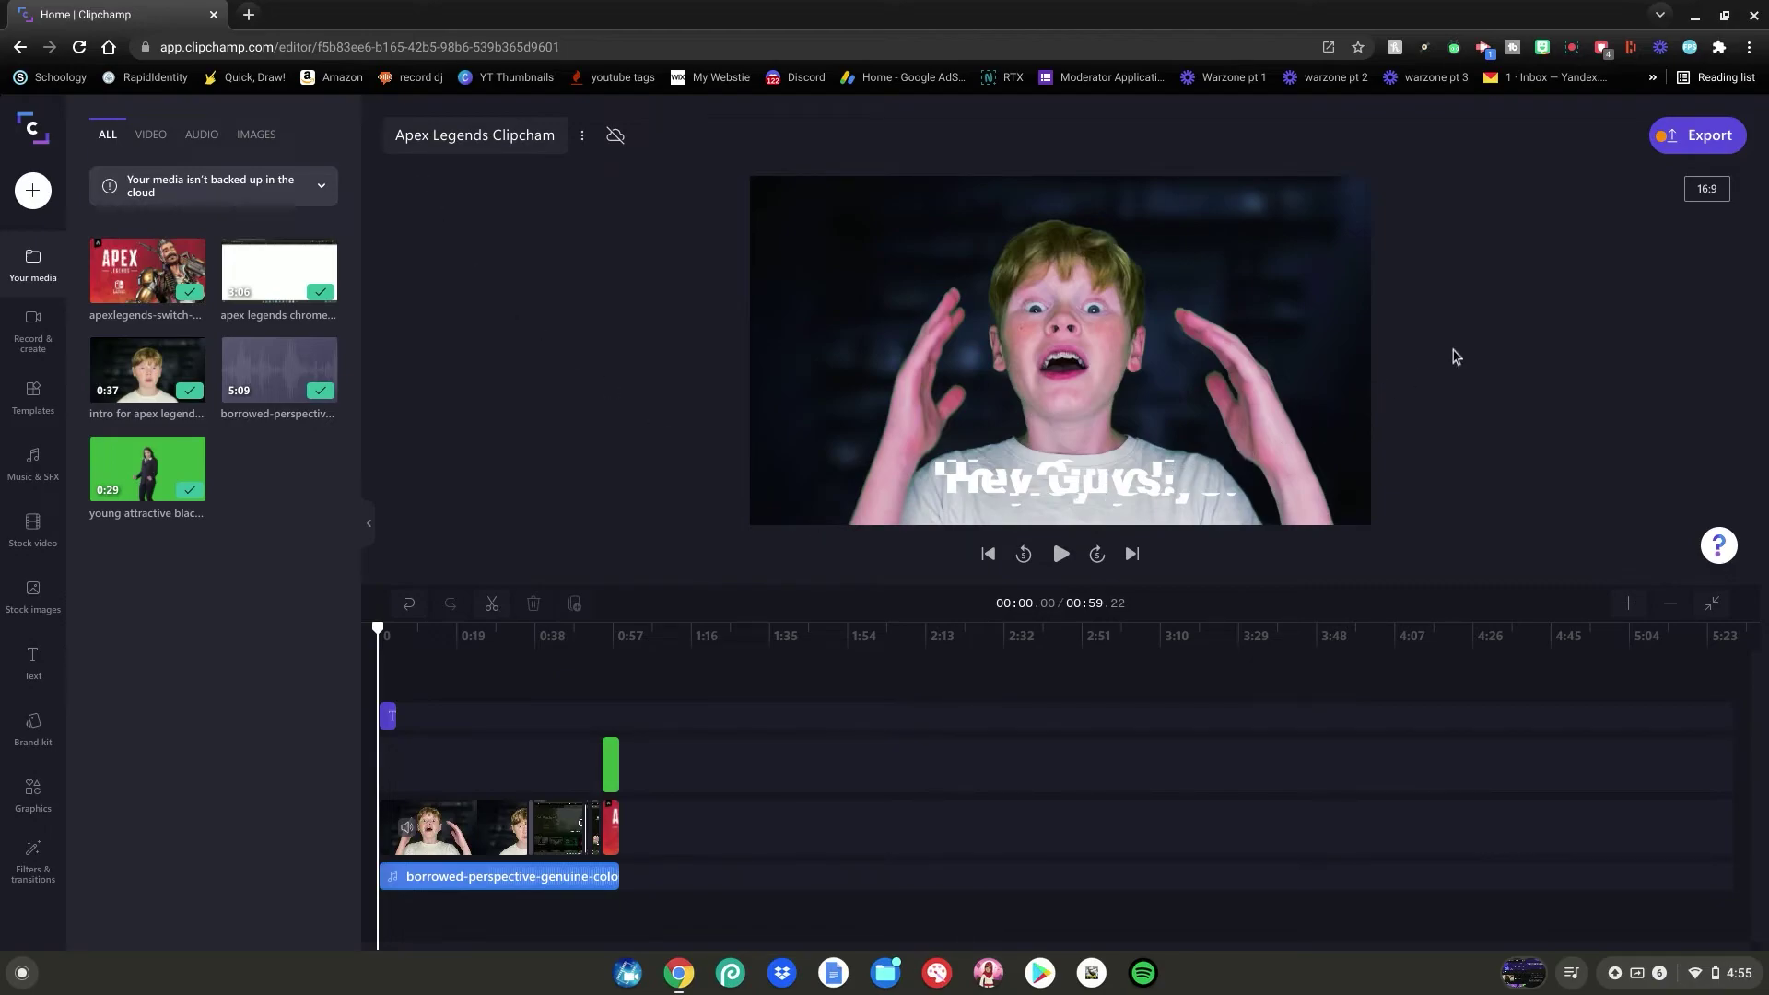
pyautogui.click(1708, 147)
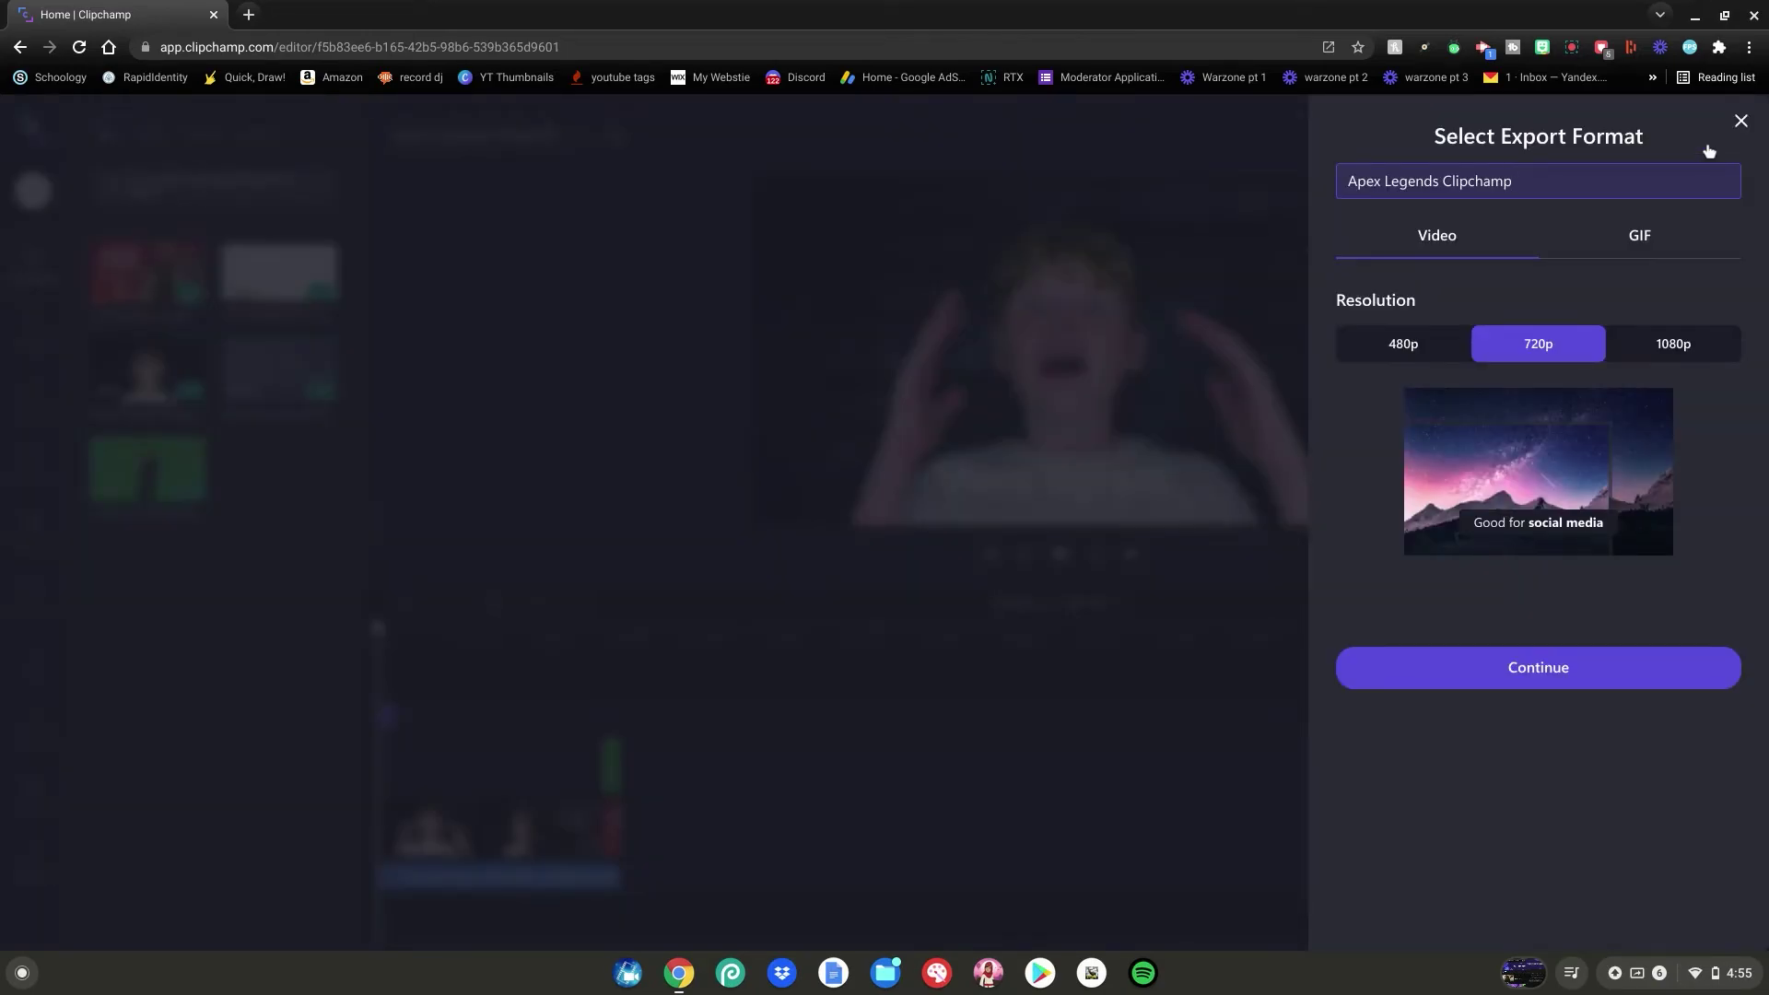
# Pick 1080p resolution and render Apex Legends Clipchamp.mp4.
pyautogui.click(1665, 372)
pyautogui.click(1552, 671)
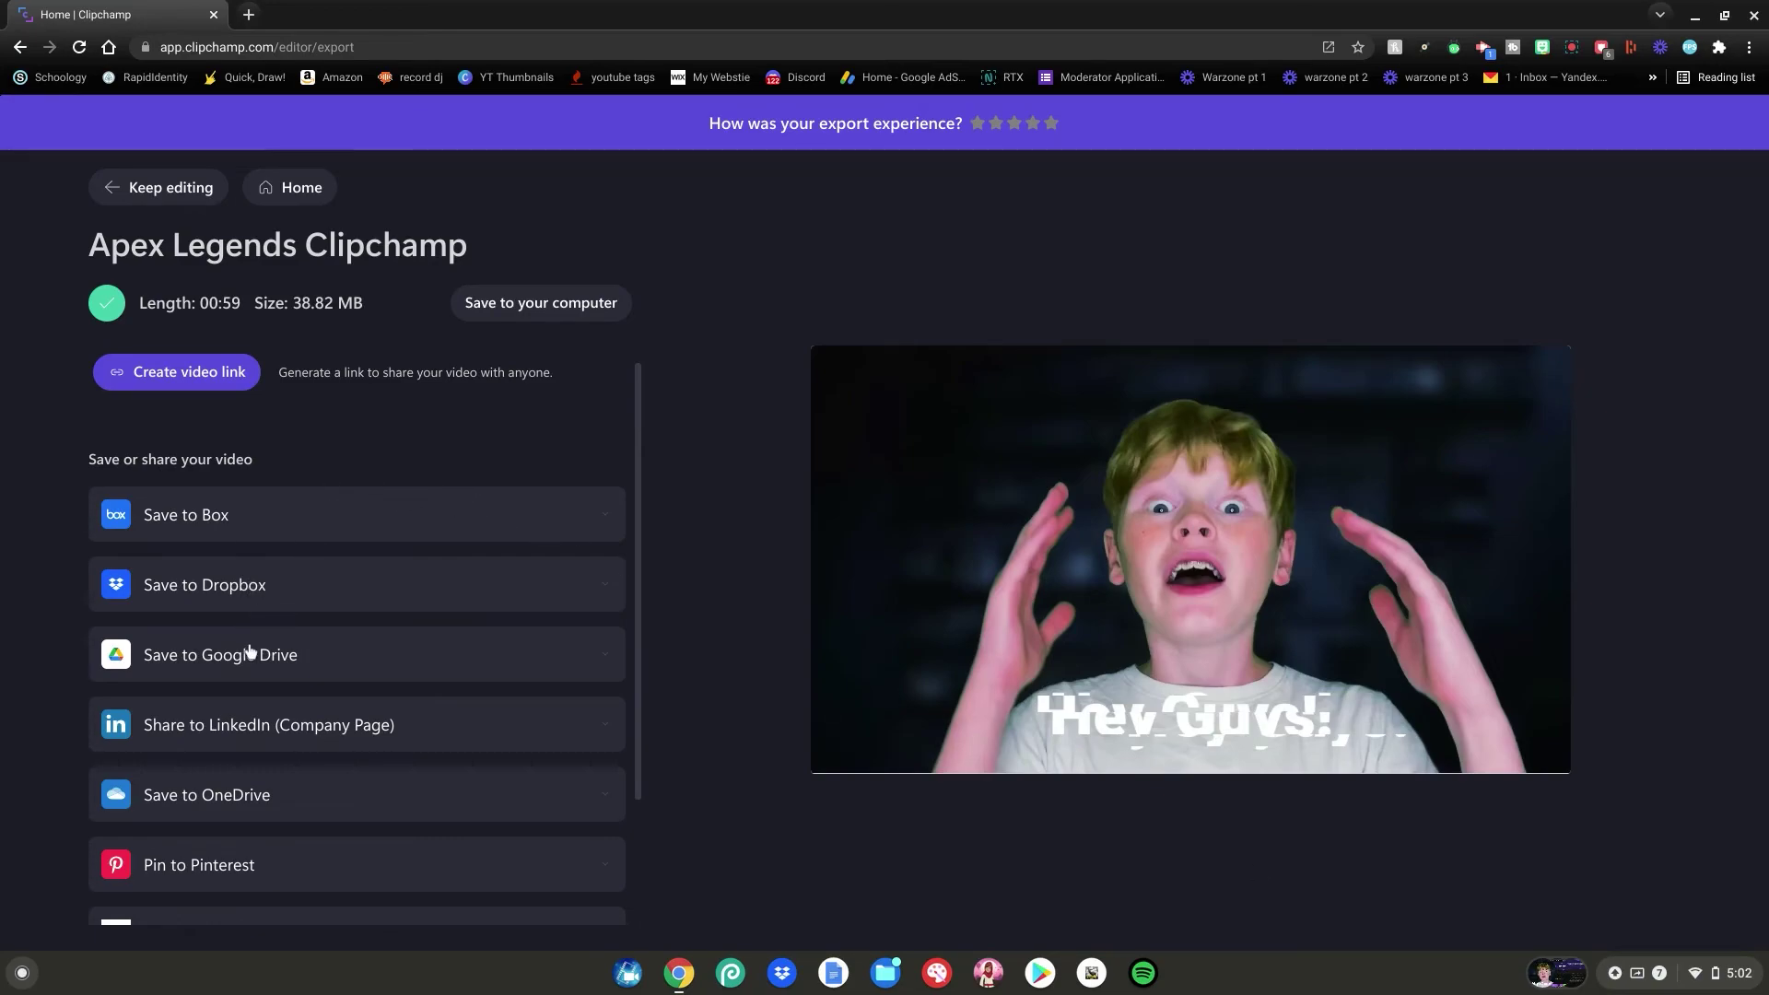
pyautogui.scroll(-2, 253, 659)
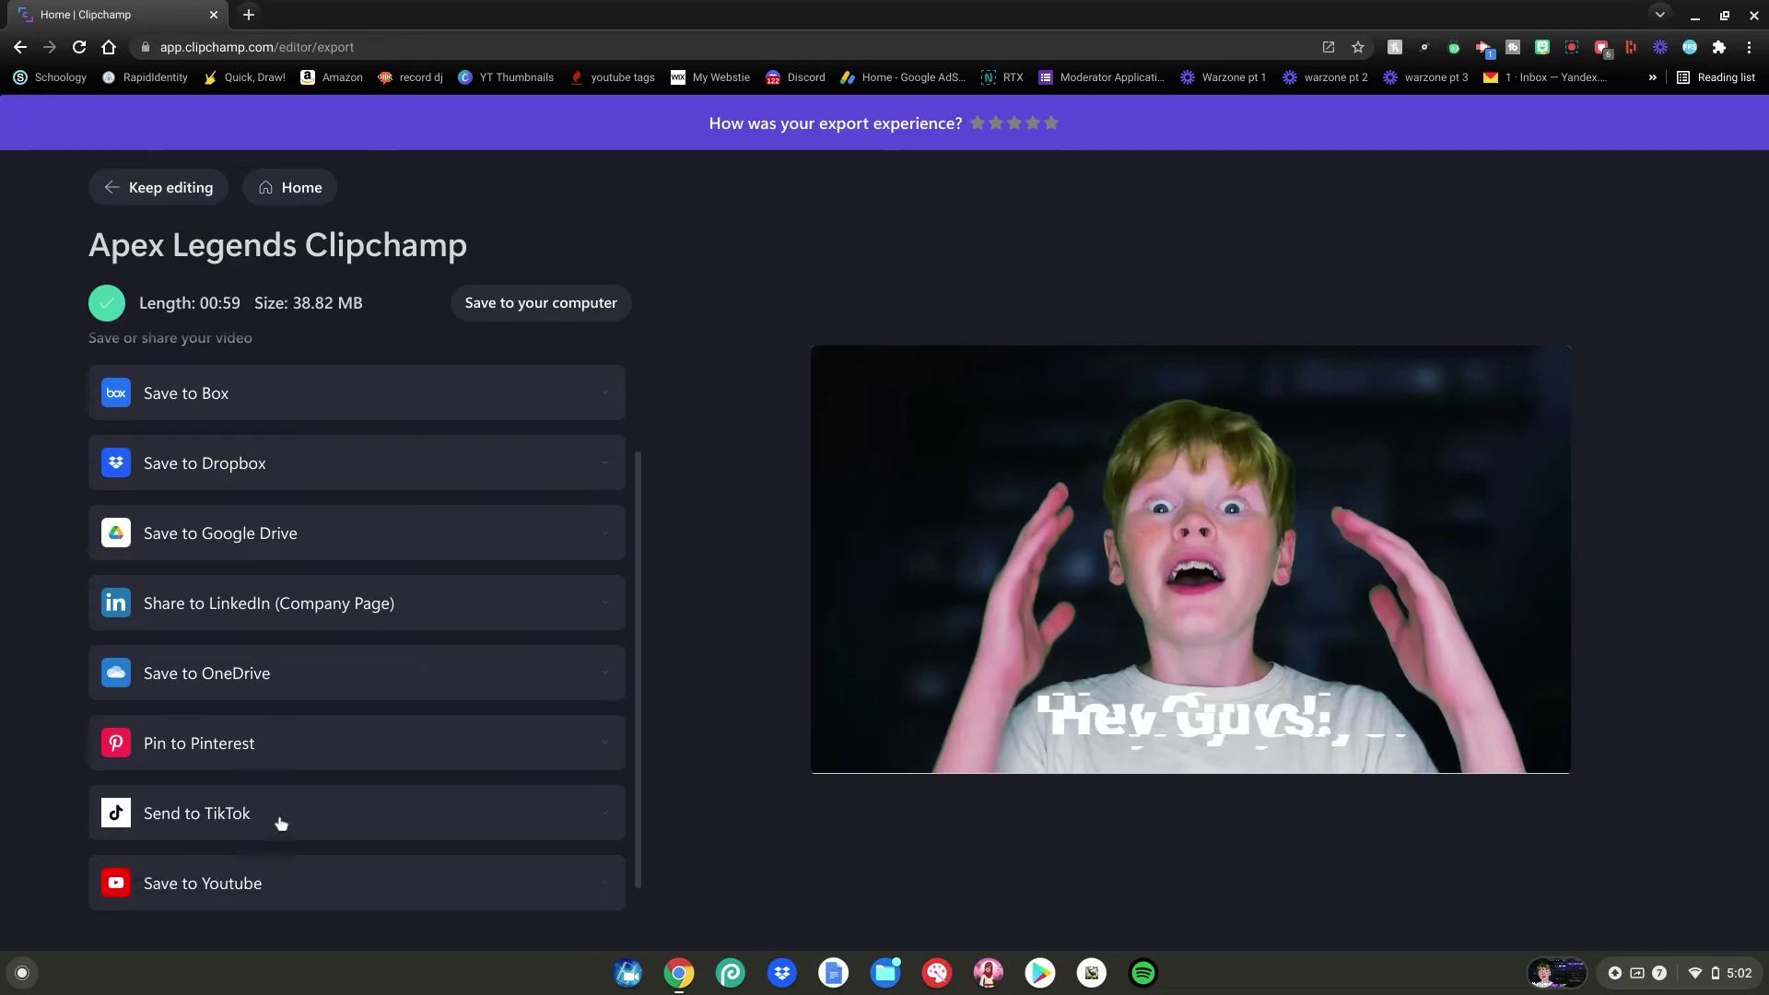